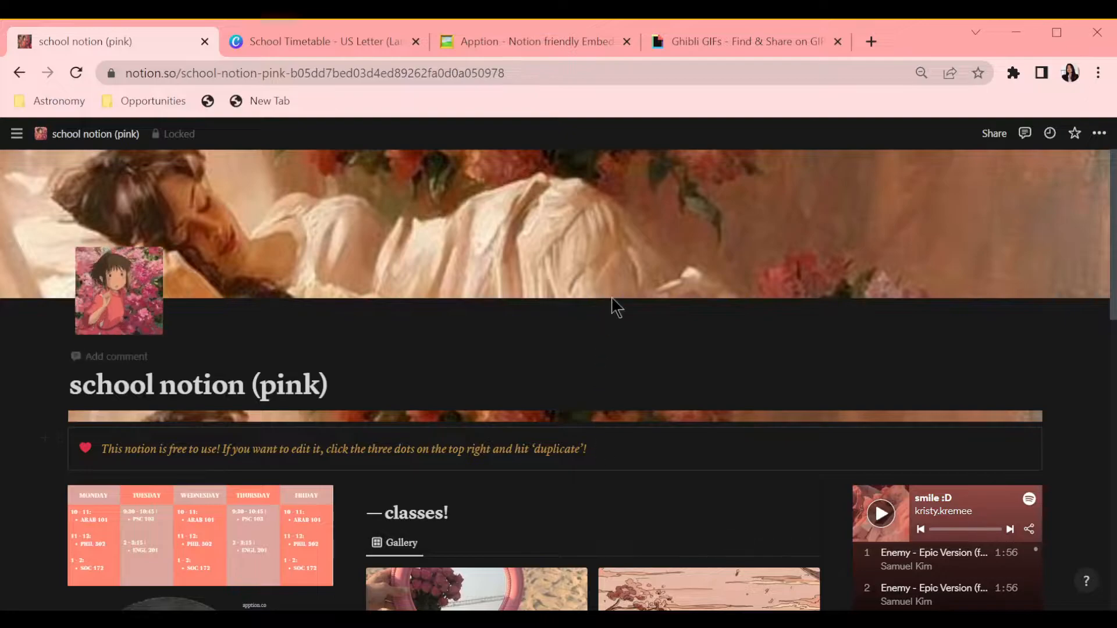
scroll(613, 296, down, 7)
scroll(613, 303, up, 15)
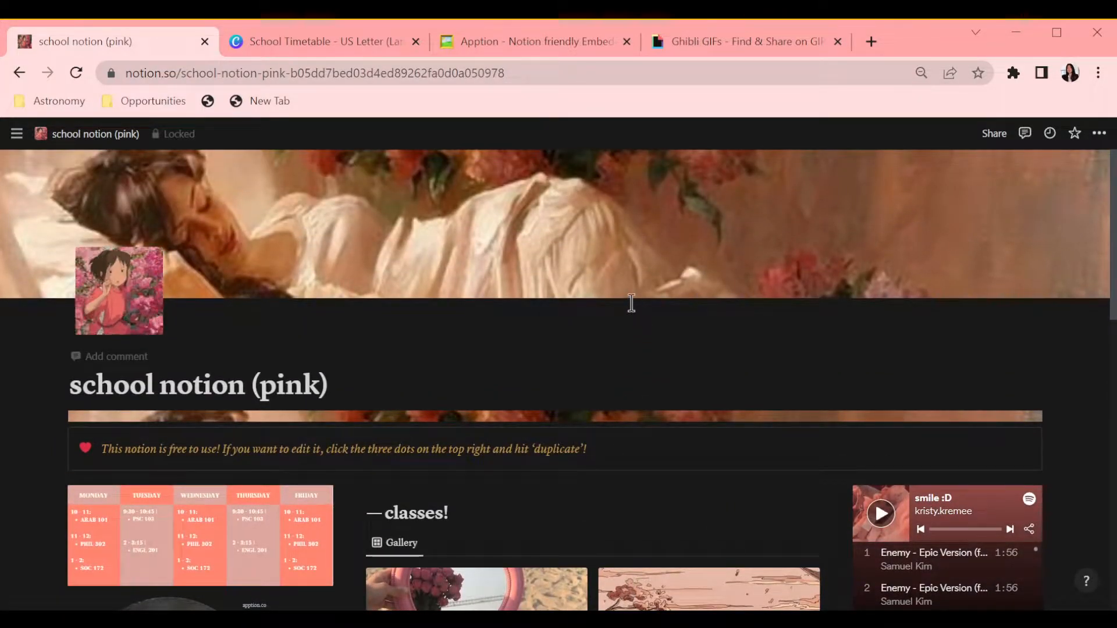
Step: Create a new private page titled "school notion (night template)"
mouse_move(17, 160)
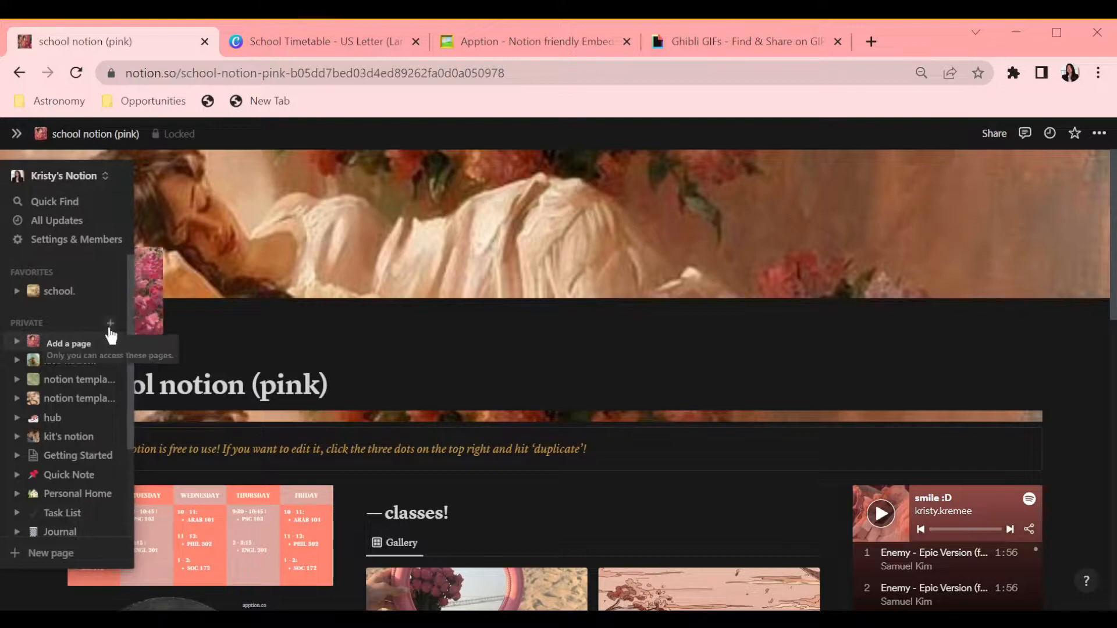
click(110, 325)
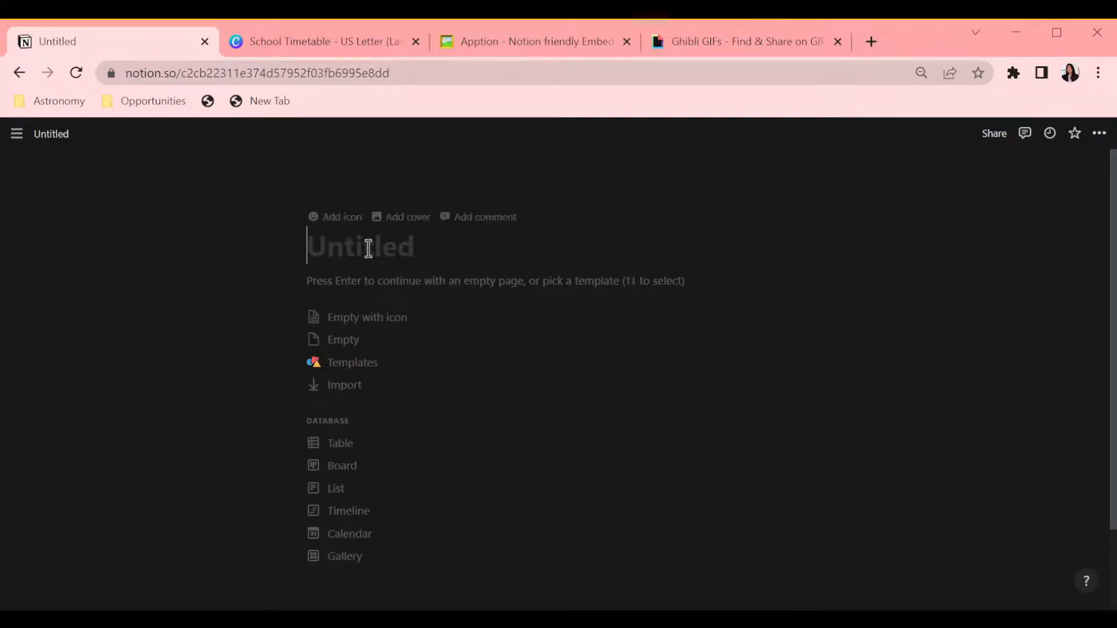
text(school notion (night template))
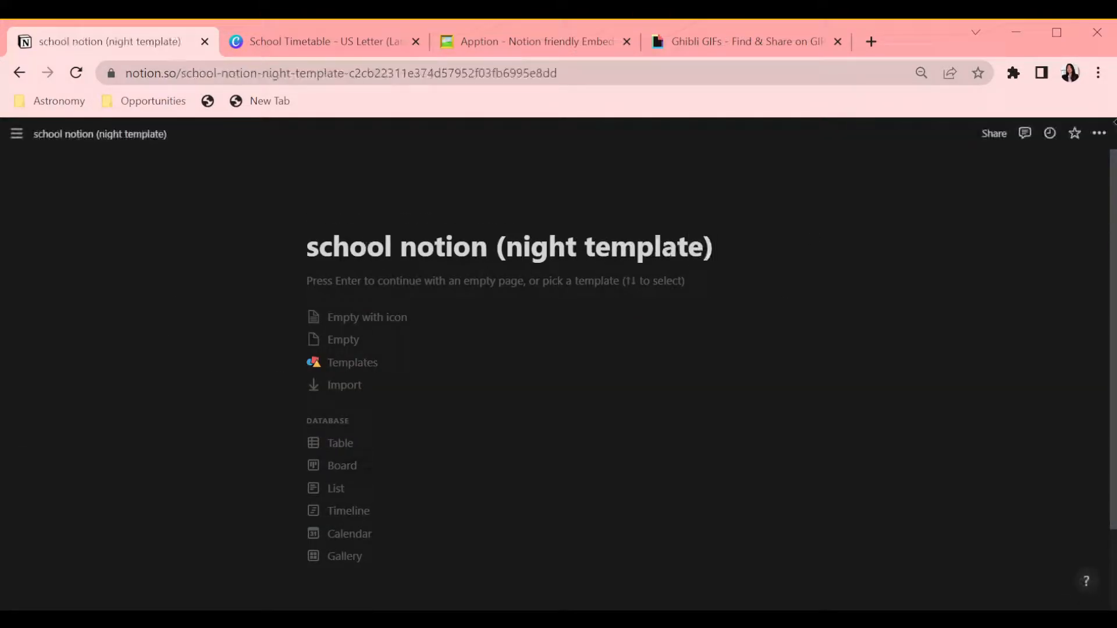
Step: Set the page to the serif font and full-width layout
click(1099, 133)
click(1033, 197)
click(1079, 253)
Step: Add a page icon and cover, and open the icon's image options
click(473, 284)
click(100, 218)
click(108, 289)
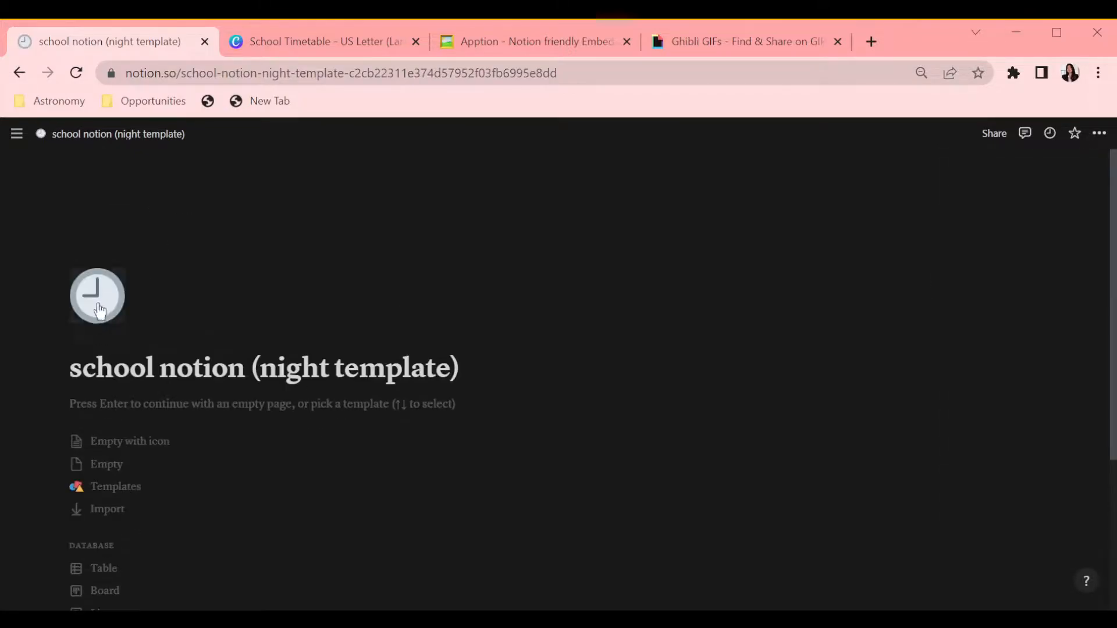
click(99, 303)
click(93, 342)
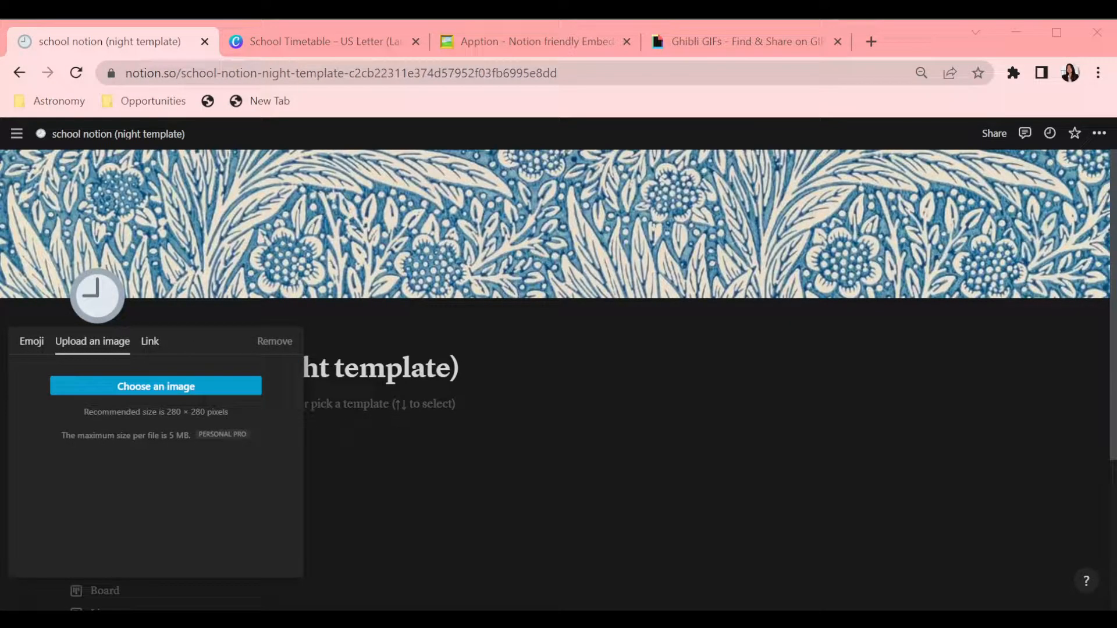
Step: Copy the link of a Ghibli GIF from the Giphy search results and return to the page
click(776, 42)
scroll(774, 437, down, 6)
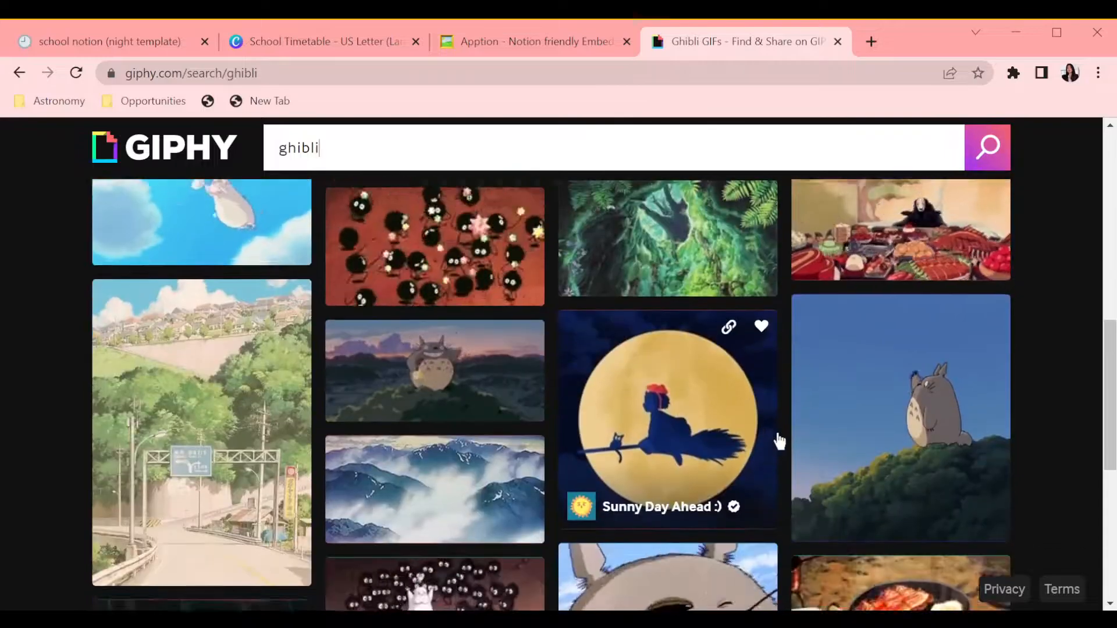
scroll(780, 441, down, 15)
scroll(784, 377, down, 10)
scroll(836, 320, down, 10)
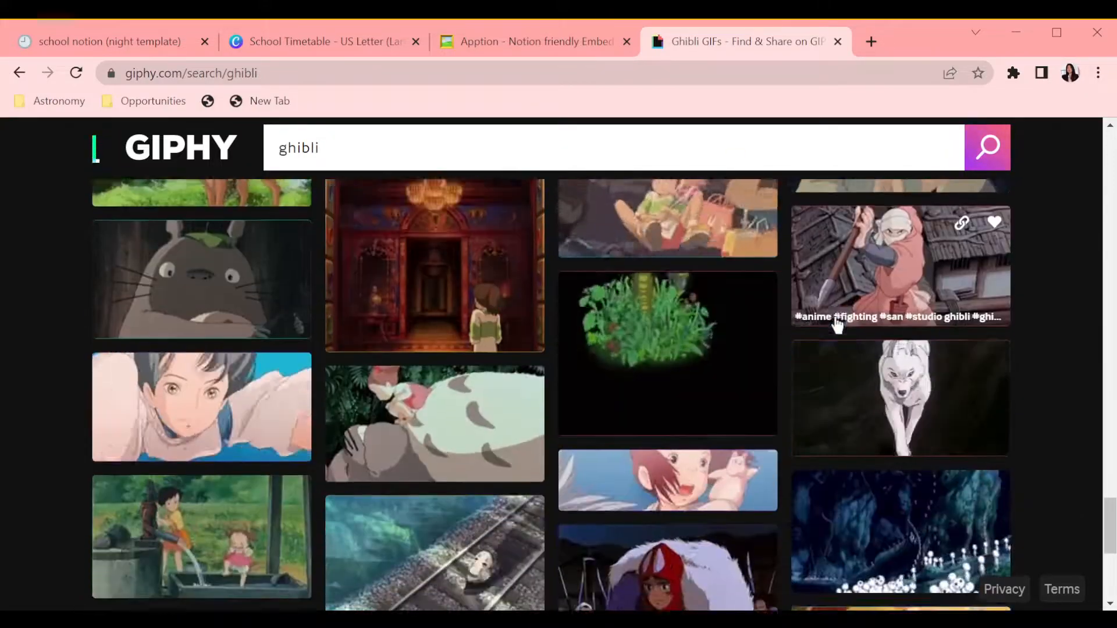
scroll(836, 323, down, 3)
click(961, 310)
click(111, 41)
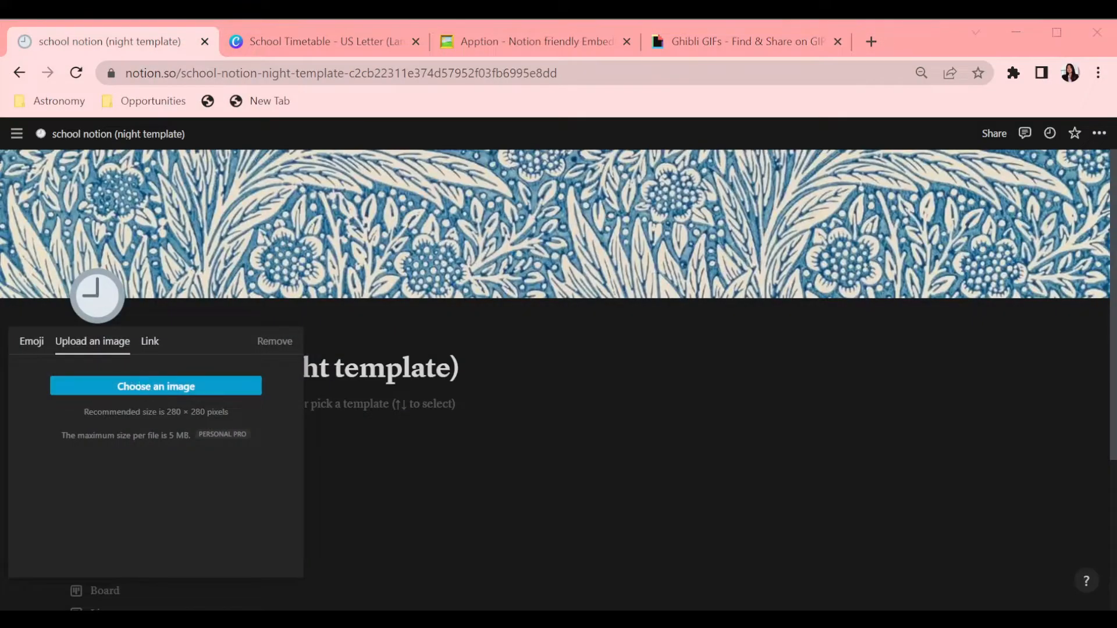
Step: Set the page icon to the copied GIF link
click(150, 341)
key(ctrl+v)
key(Return)
Step: Replace the cover with a starry night image and reposition it to show the moon
click(953, 283)
click(794, 314)
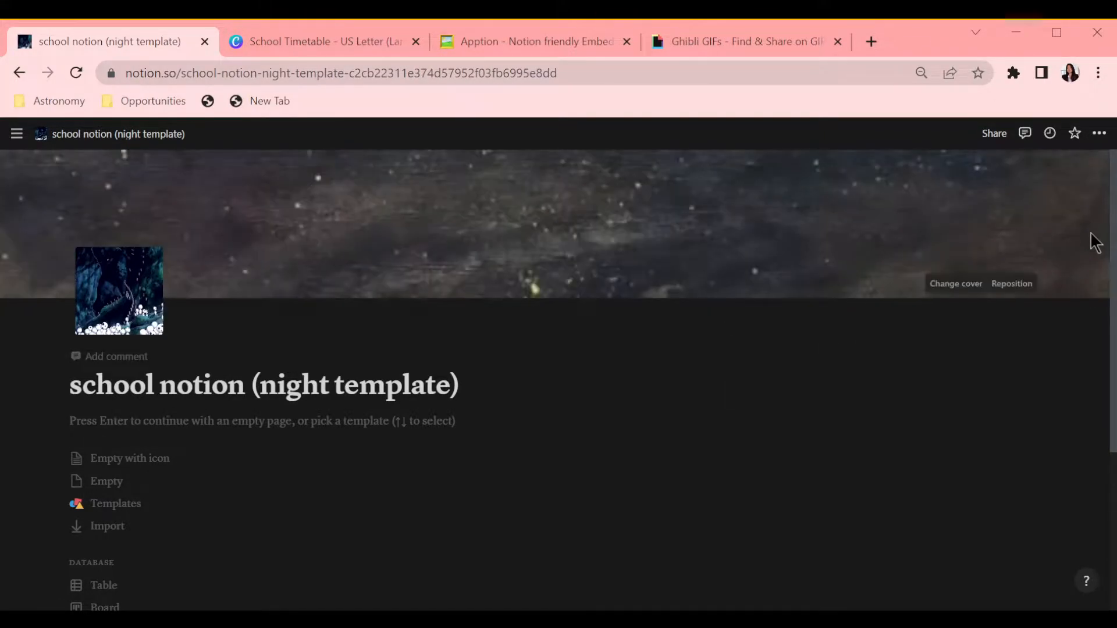
click(993, 291)
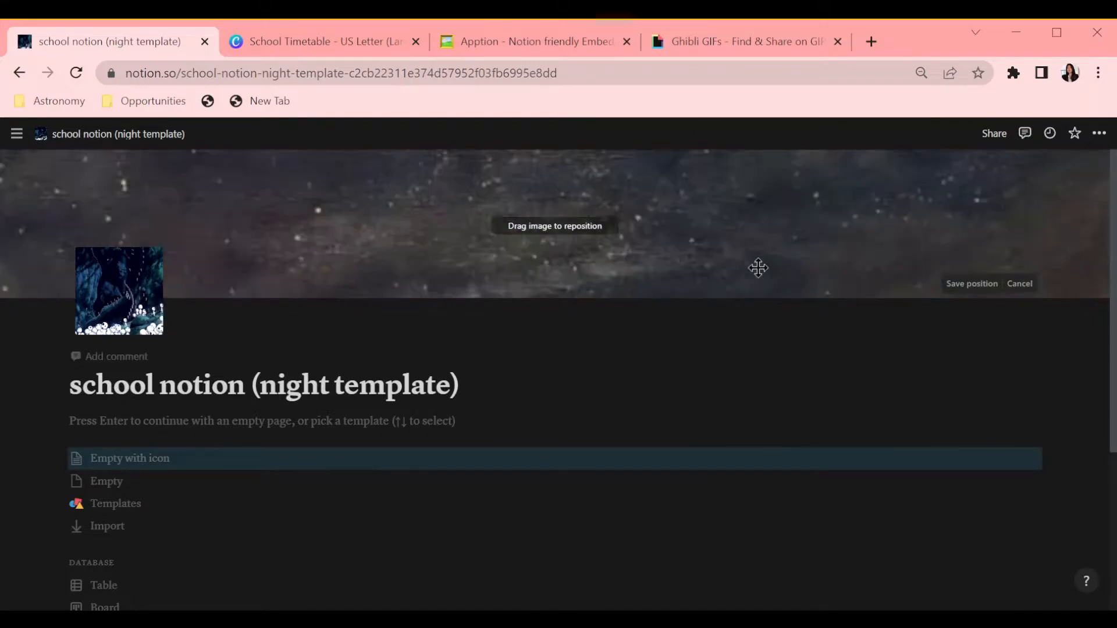
drag(717, 82, 704, 207)
click(972, 284)
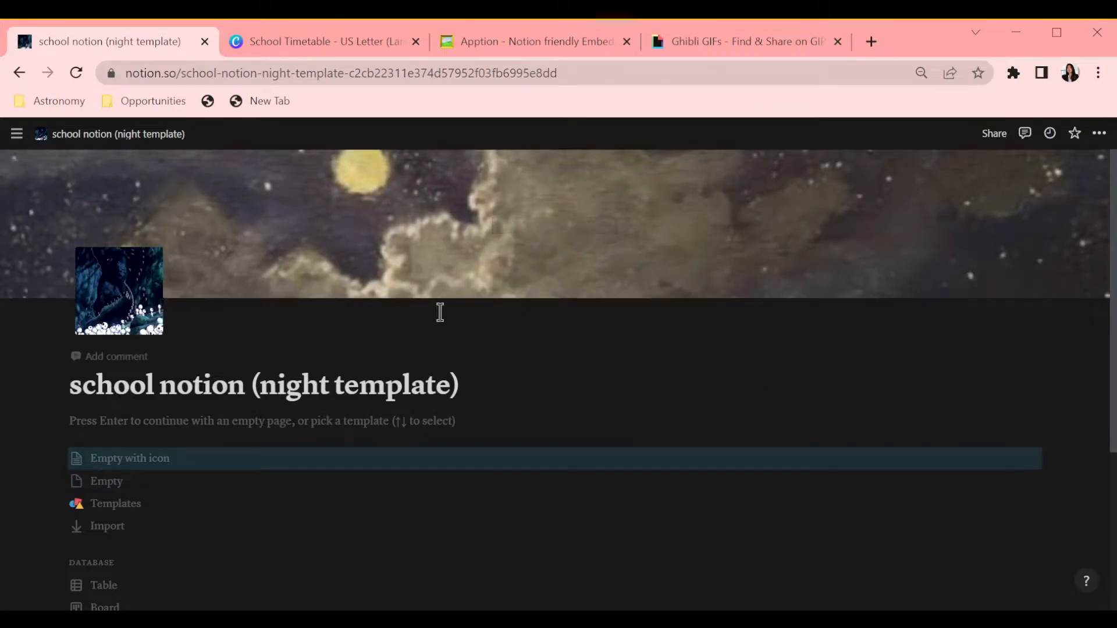
Step: Start the page body as an empty page
click(956, 283)
click(68, 416)
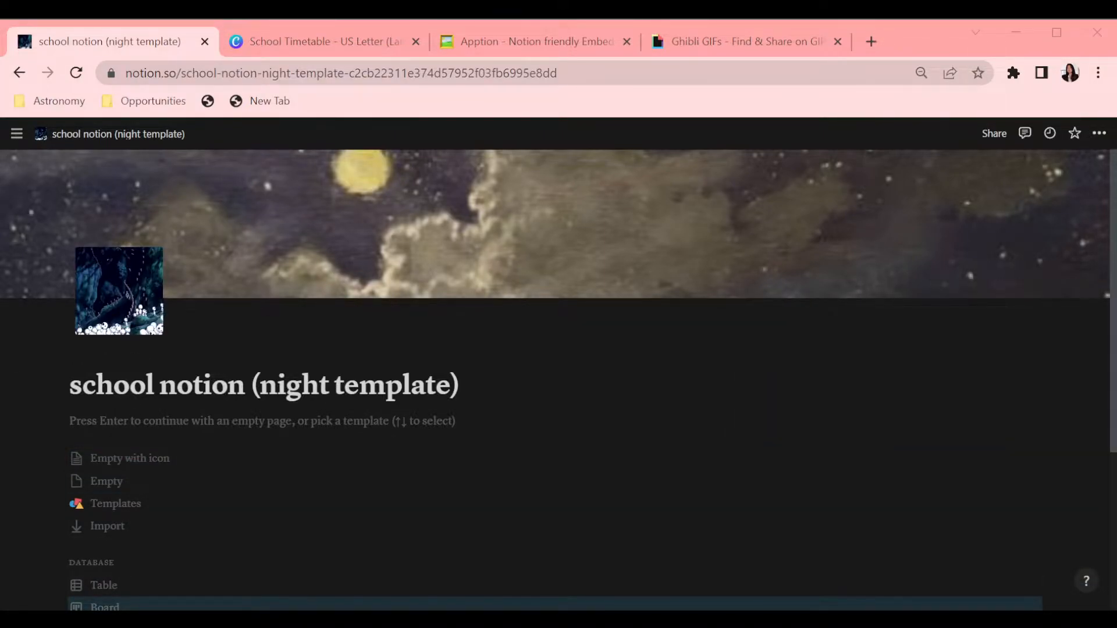
key(Return)
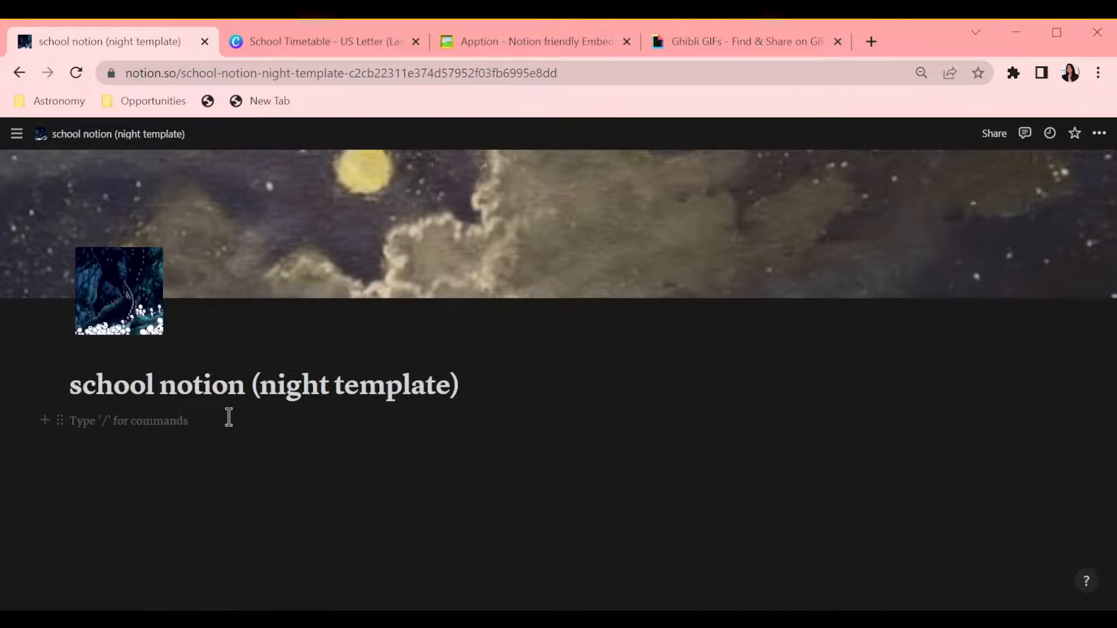
Step: Insert an image block with the night-sky image below the title
text(/imag)
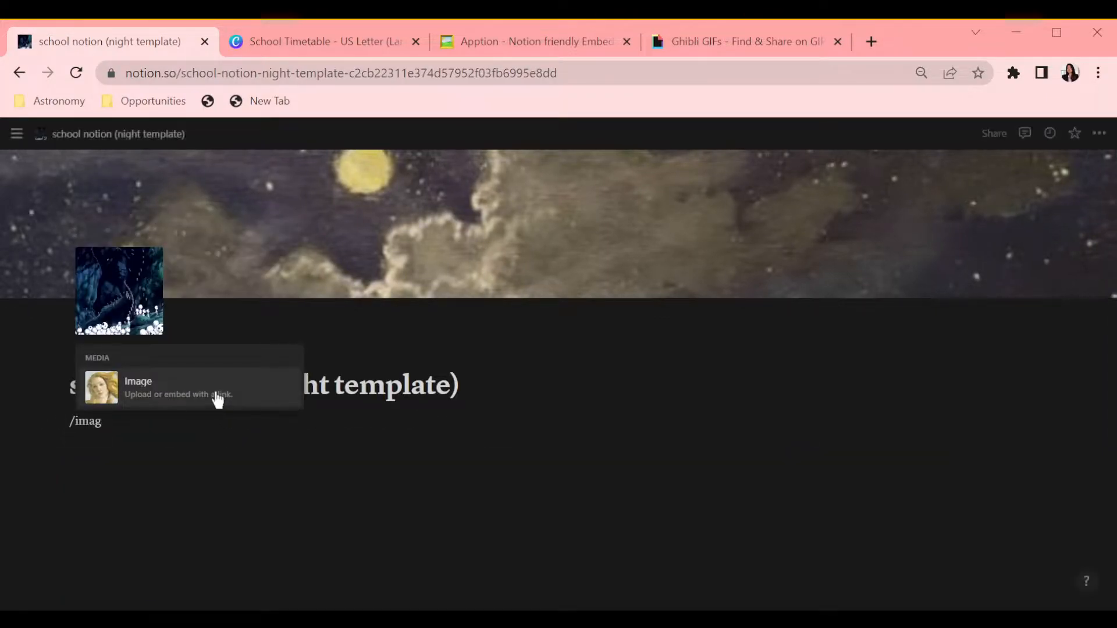
click(217, 400)
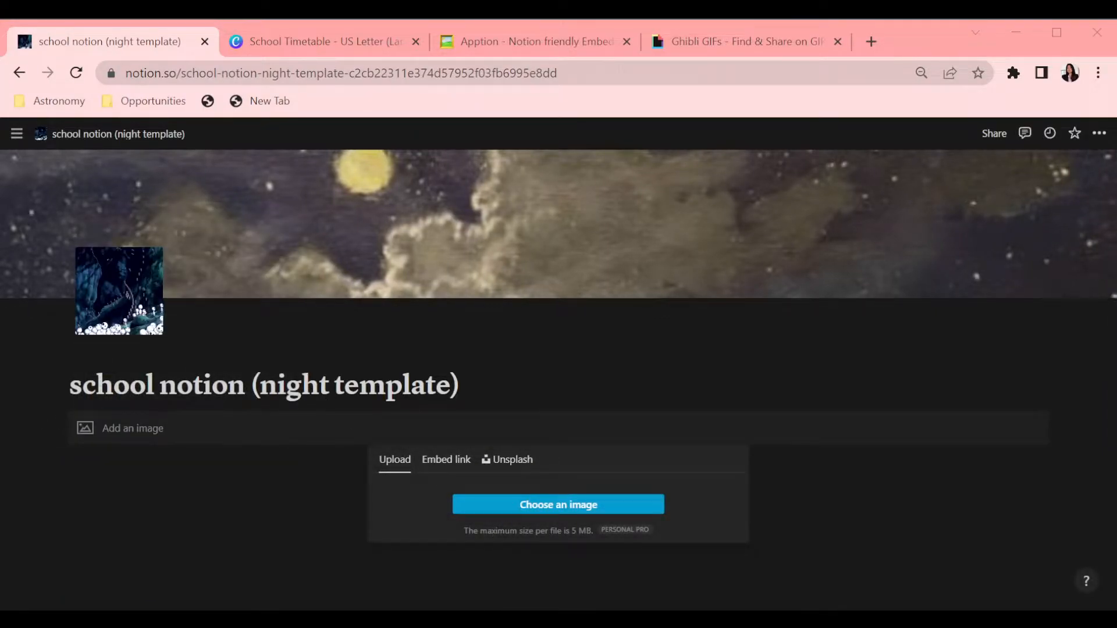
double_click(444, 267)
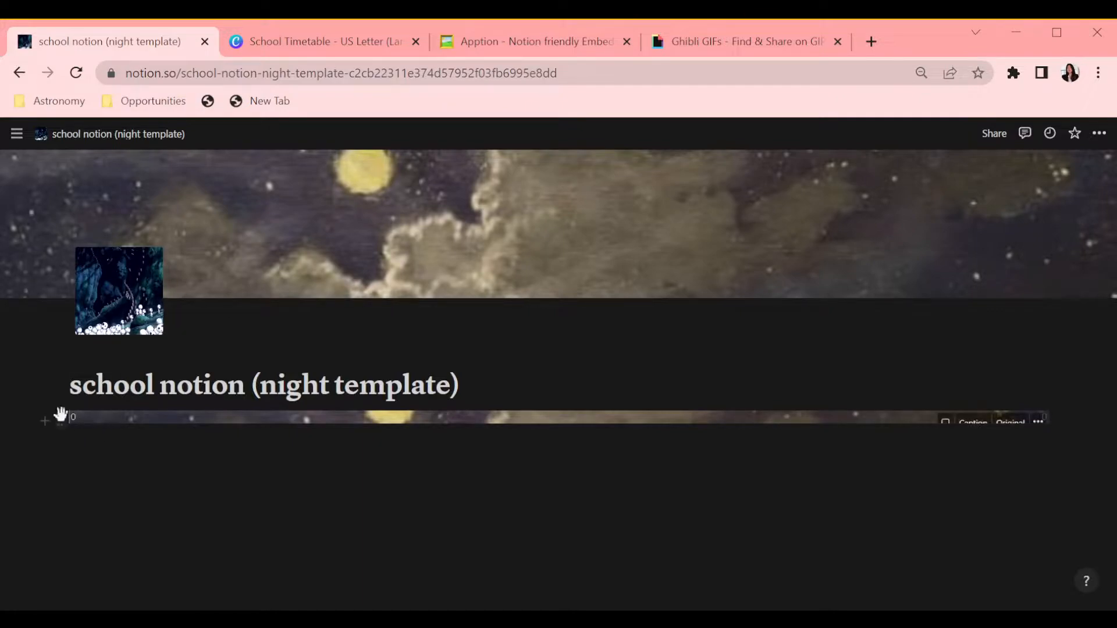
Step: Add a divider below the image block
click(47, 427)
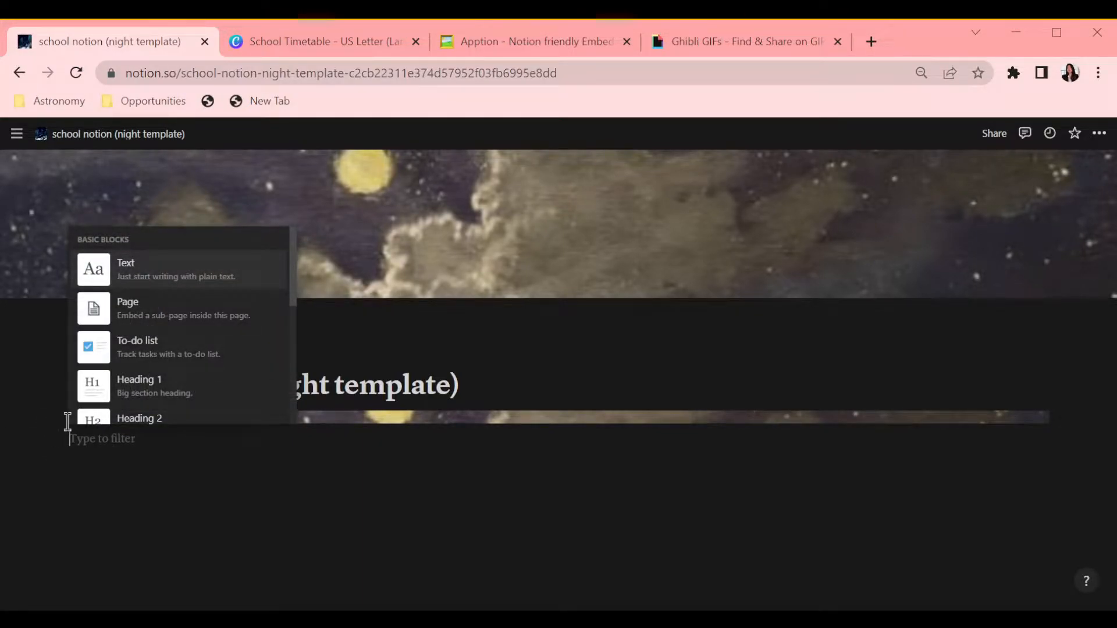
text(div)
click(134, 400)
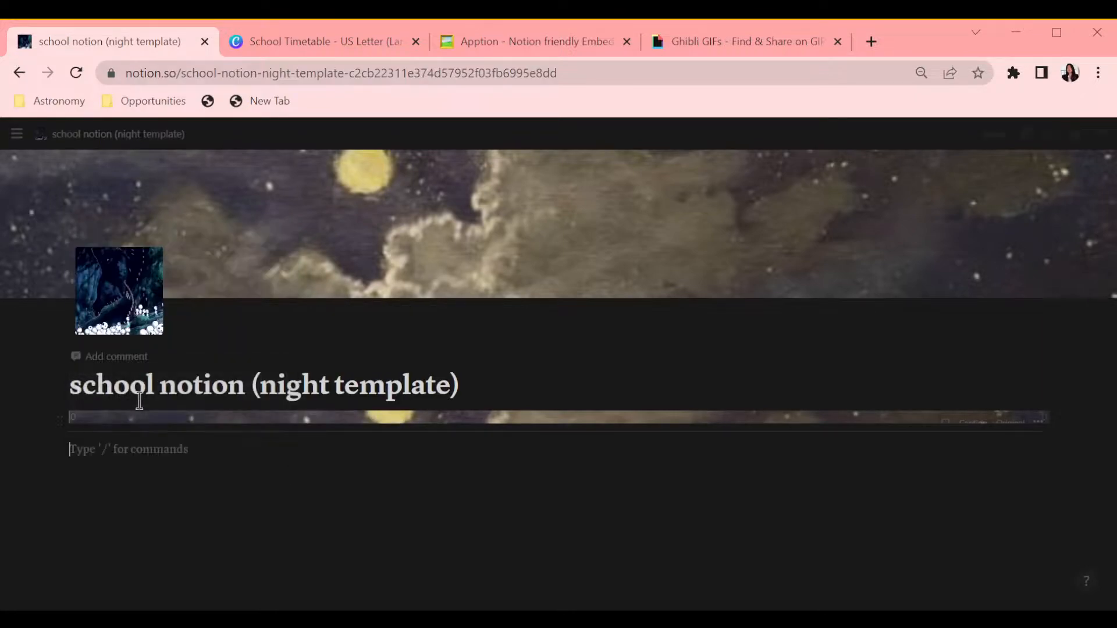
text(div)
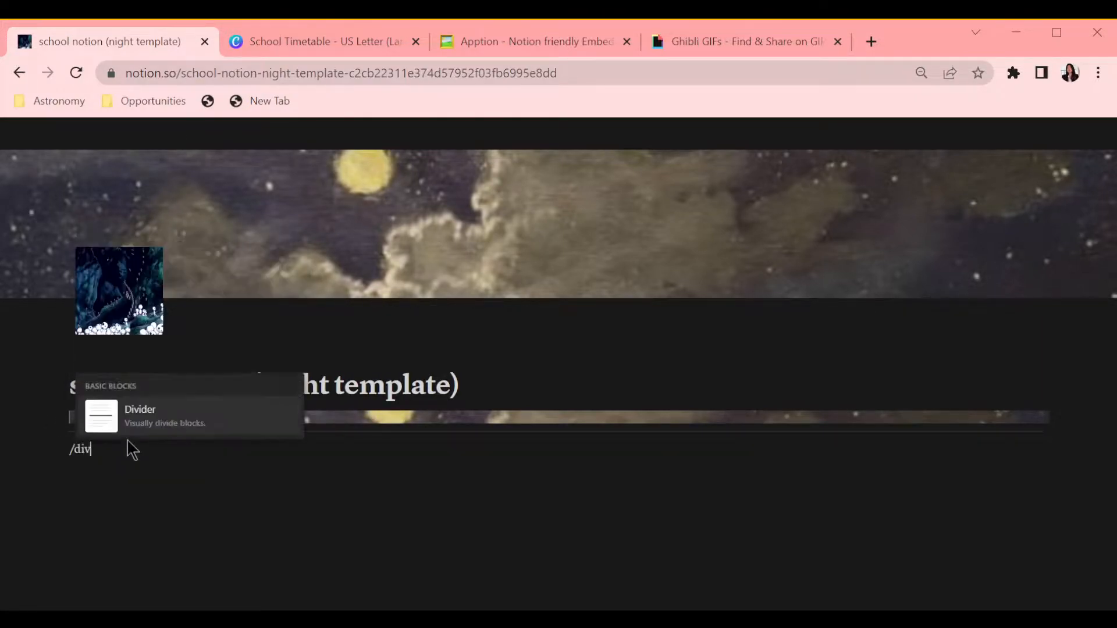
key(Return)
Step: Arrange dividers into three side-by-side columns
drag(1043, 435, 586, 446)
text(/div)
key(Return)
scroll(838, 387, down, 1)
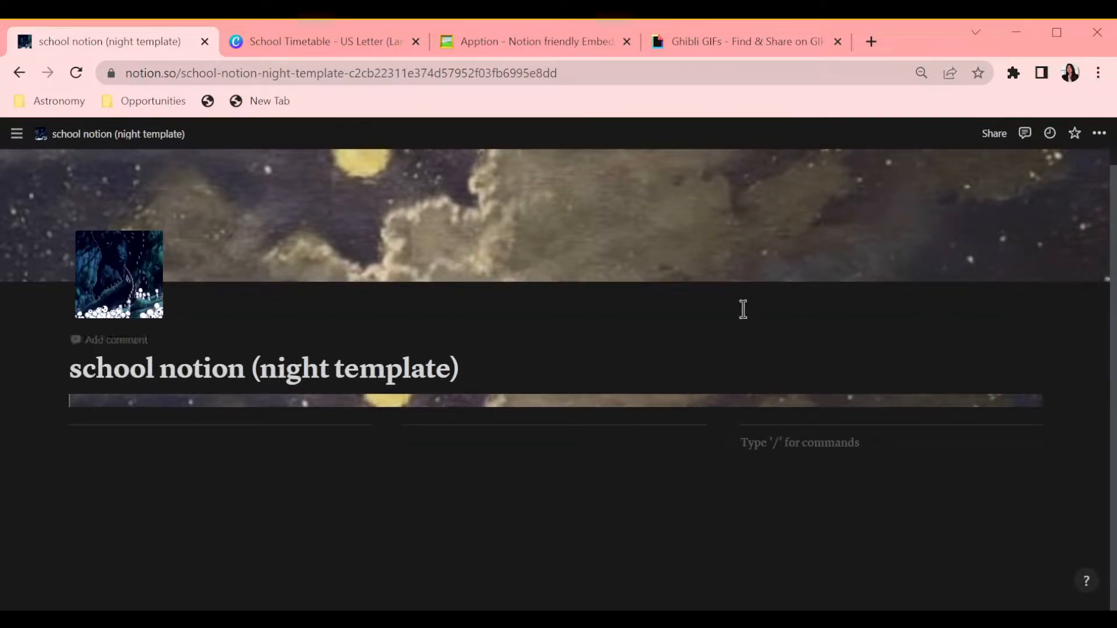
Step: Insert the Canva school timetable image into the left column
click(349, 50)
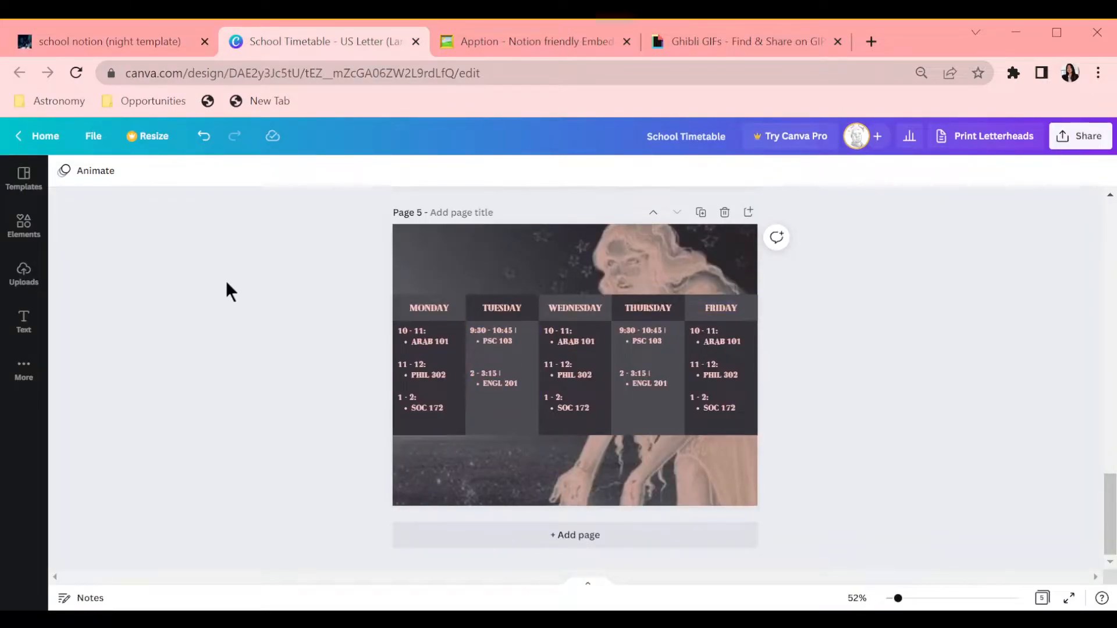
click(111, 41)
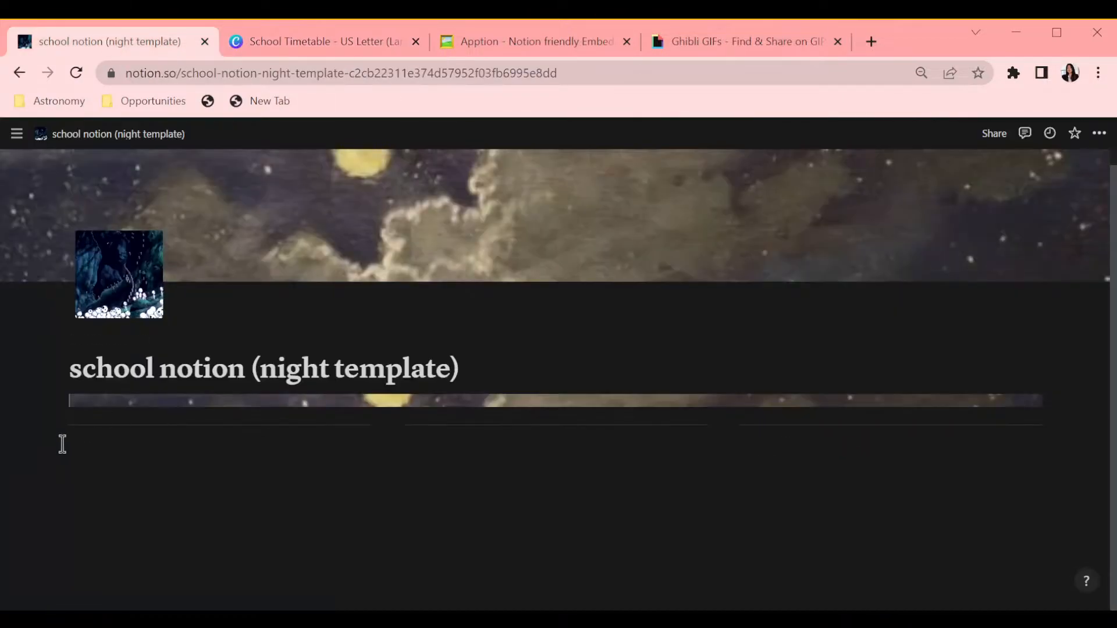
text(/im)
click(814, 278)
click(925, 527)
drag(723, 440, 176, 431)
Step: Add an inline table database in the middle column
click(381, 425)
key(BackSpace)
key(BackSpace)
click(382, 427)
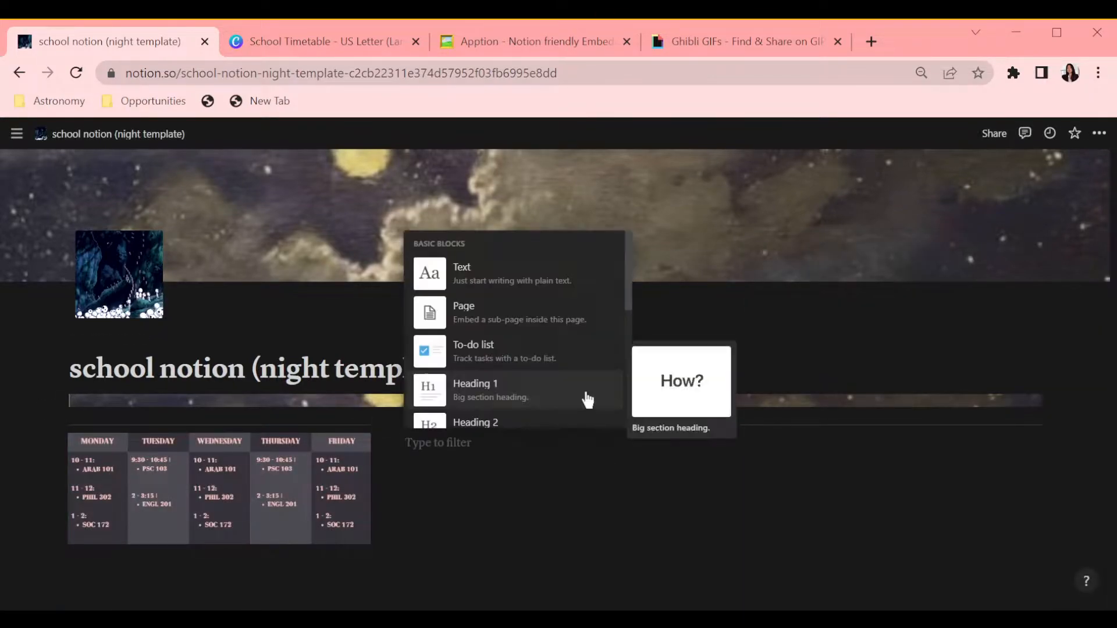
scroll(586, 361, down, 4)
scroll(582, 326, down, 7)
scroll(581, 325, up, 2)
click(581, 331)
click(594, 415)
scroll(566, 383, down, 3)
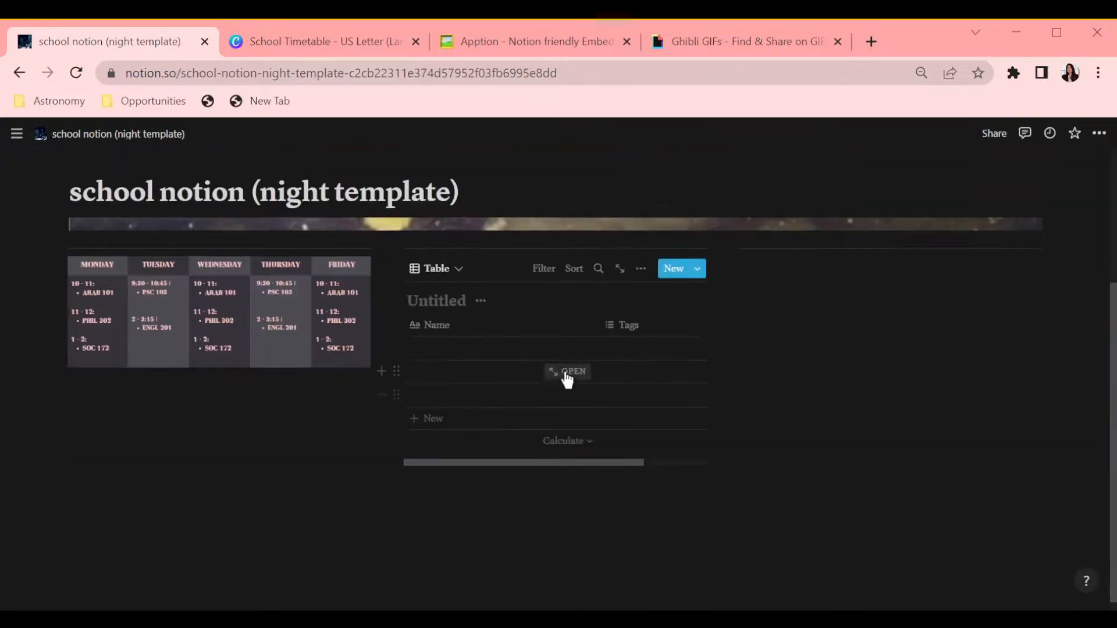
Step: Open the table as a full page named "night theme database"
click(399, 269)
click(273, 221)
click(447, 351)
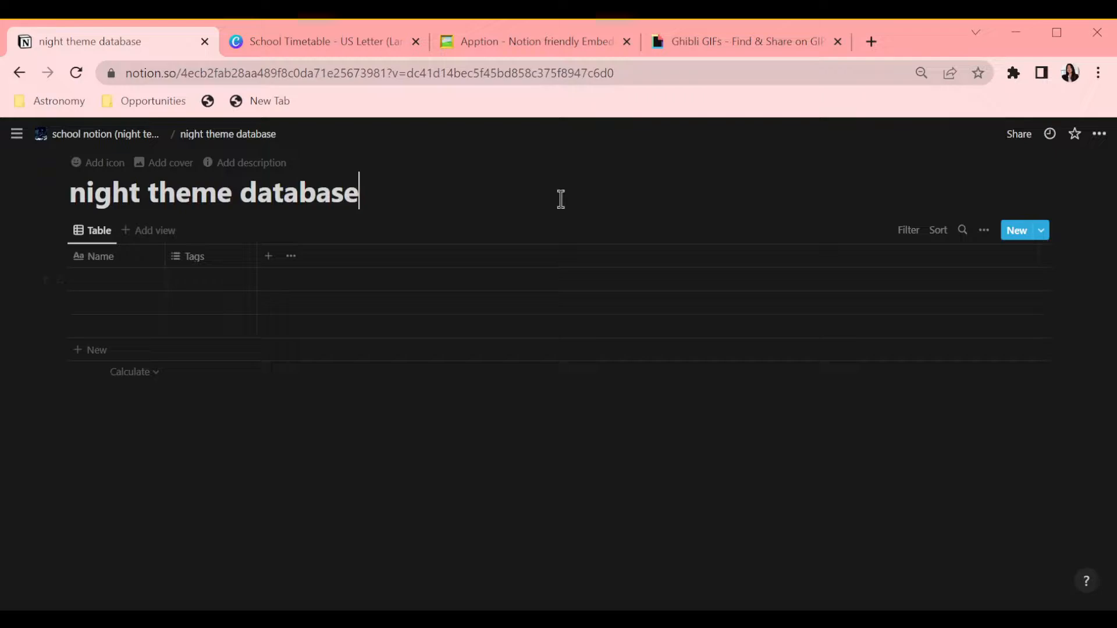
Step: Add a Date property named "date"
click(268, 255)
click(942, 317)
click(931, 422)
double_click(942, 288)
text(date)
Step: Add a Number property named "credits"
click(410, 257)
click(416, 259)
click(442, 303)
text(credits)
click(930, 317)
click(890, 343)
Step: Add a Checkbox property named "done?"
click(550, 256)
click(558, 259)
click(583, 303)
text(done?)
click(930, 317)
click(860, 481)
Step: Add a Select property named "focus?"
click(688, 257)
click(744, 297)
text(focus?)
click(931, 317)
click(931, 361)
Step: Add a URL property named "link"
click(833, 256)
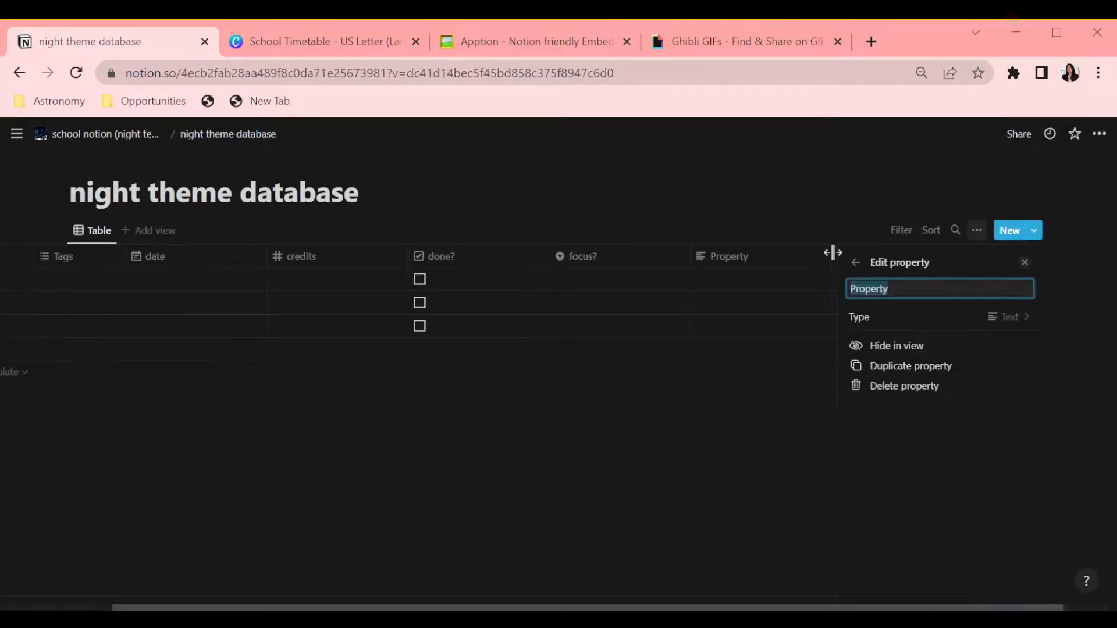
click(931, 317)
click(890, 501)
click(625, 479)
Step: Add a Select property named "professor"
click(975, 255)
text(professor)
click(930, 317)
click(931, 361)
Step: Add a text property named "schedule"
click(1014, 256)
text(schedule)
click(930, 317)
click(752, 426)
Step: Add a Select property named "semester"
click(1009, 257)
text(semester)
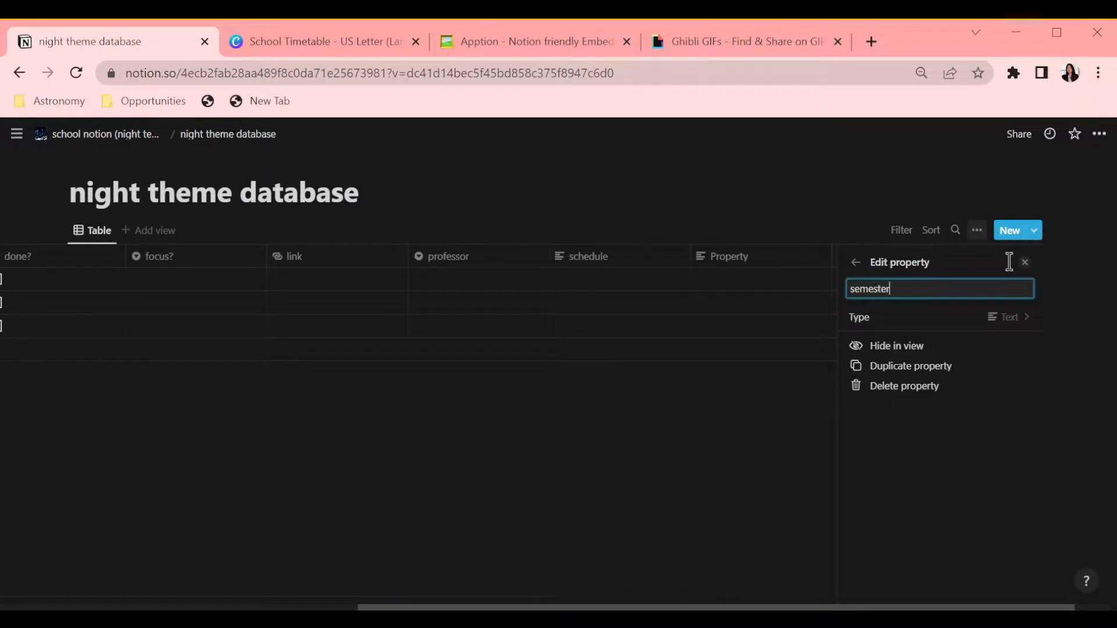
click(931, 317)
click(952, 363)
Step: Add a Select property named "type"
click(1015, 257)
click(1014, 257)
text(type)
click(1007, 314)
click(979, 362)
click(414, 442)
Step: Move the done? column to the front of the table and narrow it
scroll(413, 442, left, 9)
drag(651, 257, 178, 257)
drag(207, 257, 143, 257)
Step: Delete the Tags property and narrow the credits and focus? columns
click(265, 269)
click(291, 419)
drag(383, 257, 265, 264)
drag(452, 257, 387, 266)
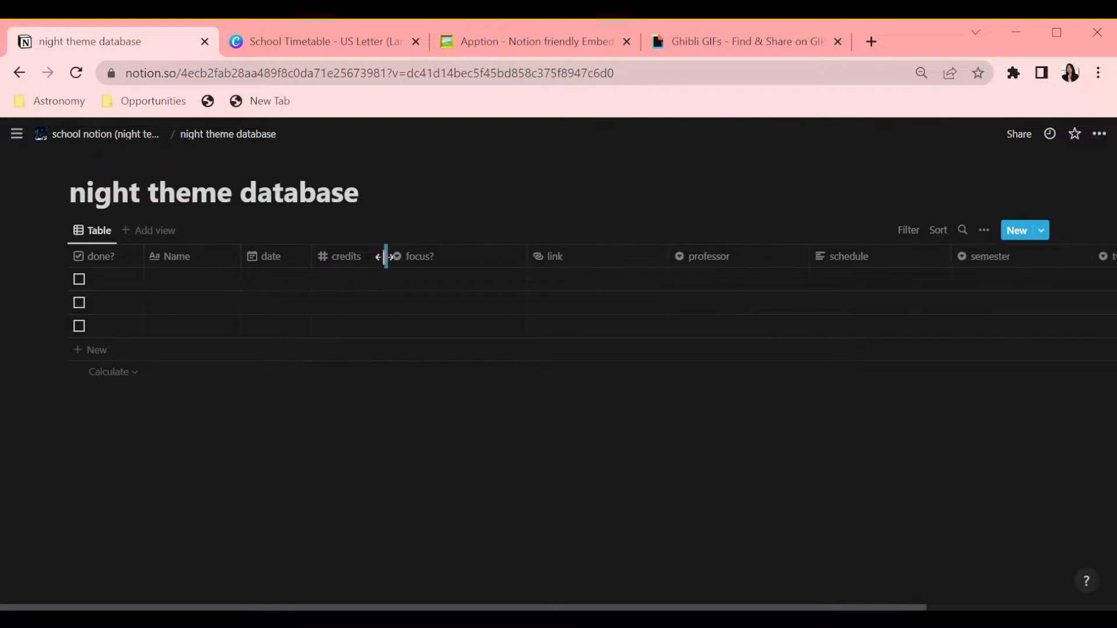
Step: Create focus? options arabic, philosophy, sociology, english, politics and anthropology
click(438, 279)
text(arabic)
key(Return)
click(432, 277)
text(philosophy)
key(Return)
click(440, 278)
text(sociology)
key(Return)
click(428, 281)
text(english)
key(Return)
text(politics)
key(Return)
text(anthropology)
key(Return)
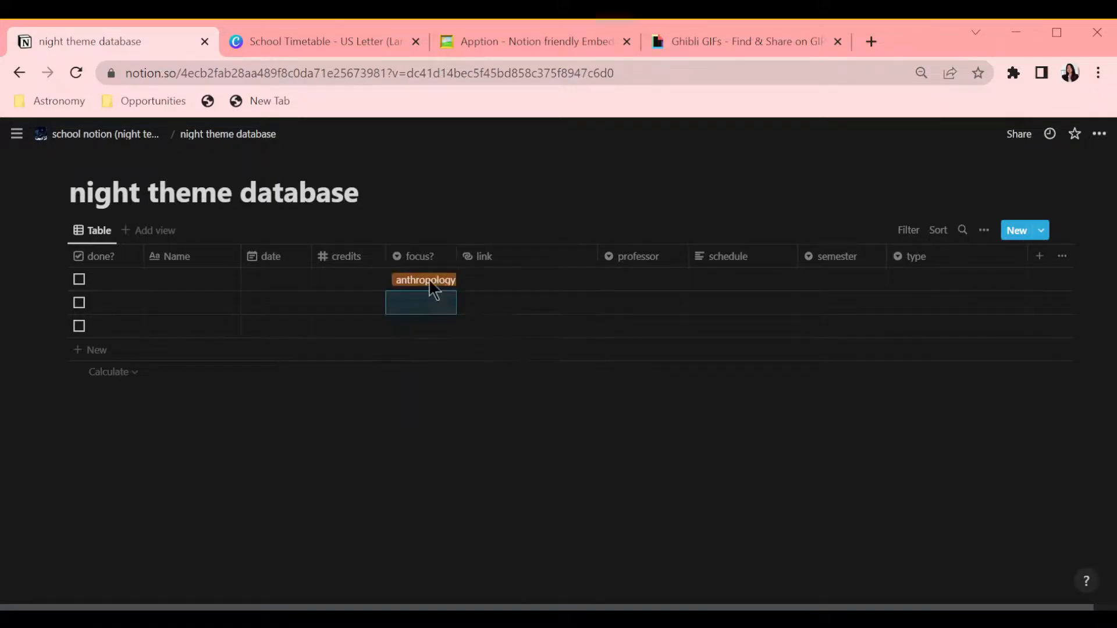
Step: Create letter options for the professor property in the first row
click(608, 280)
key(Return)
click(664, 283)
text(C)
key(Return)
click(663, 284)
text(D)
Step: Create the semester option "previous" and adjust the semester options' colors
key(Return)
click(664, 284)
click(824, 276)
text(previous)
Step: Create type options class, event and note
key(Return)
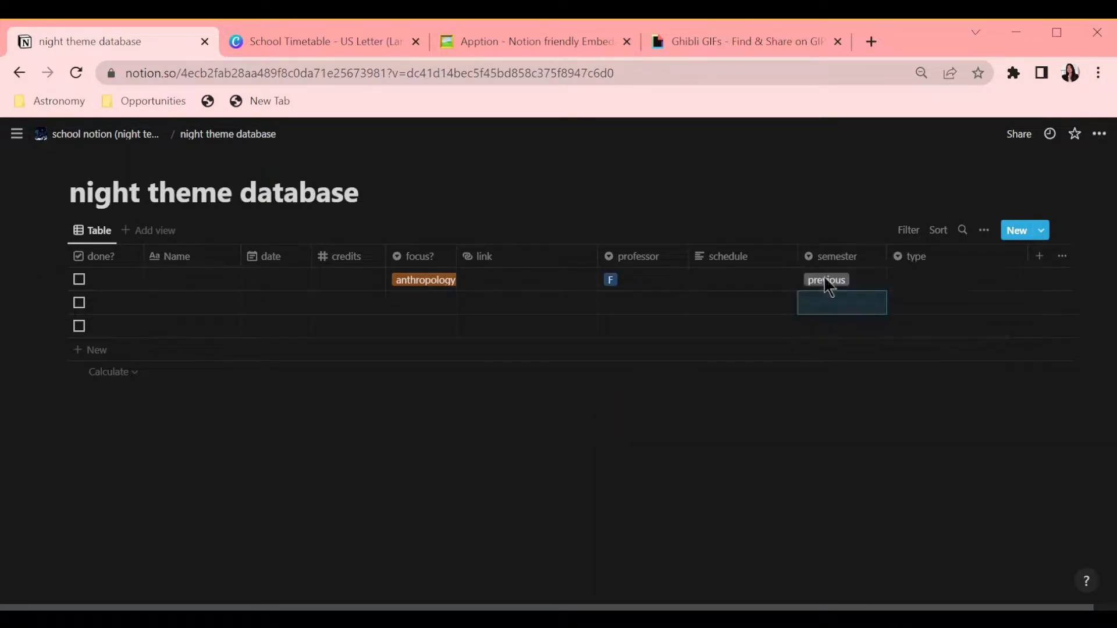
click(823, 277)
click(993, 346)
click(977, 590)
click(993, 326)
click(977, 510)
click(927, 279)
text(class)
key(Return)
text(event)
key(Return)
click(923, 283)
text(note)
key(Return)
Step: Narrow the type column and return to the school notion page
drag(697, 607, 723, 595)
drag(1001, 256, 940, 259)
click(105, 134)
scroll(602, 331, down, 2)
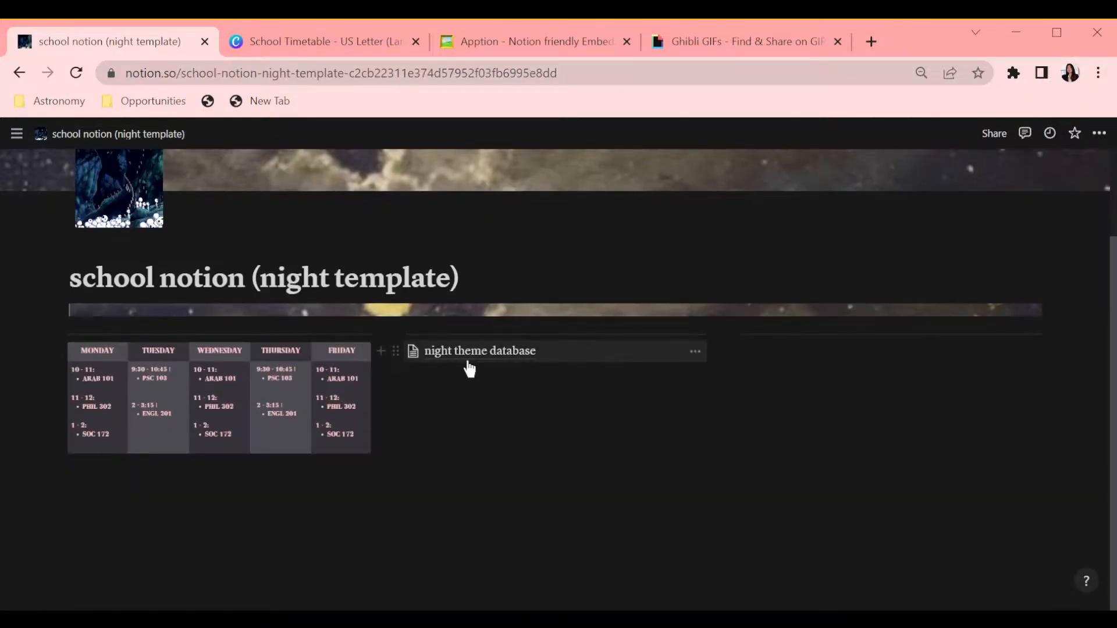
Step: Add a Heading 2 '— directory' with a shooting-star emoji and move the night theme database link beneath it under the timetable
click(466, 360)
click(98, 135)
click(383, 457)
text(h)
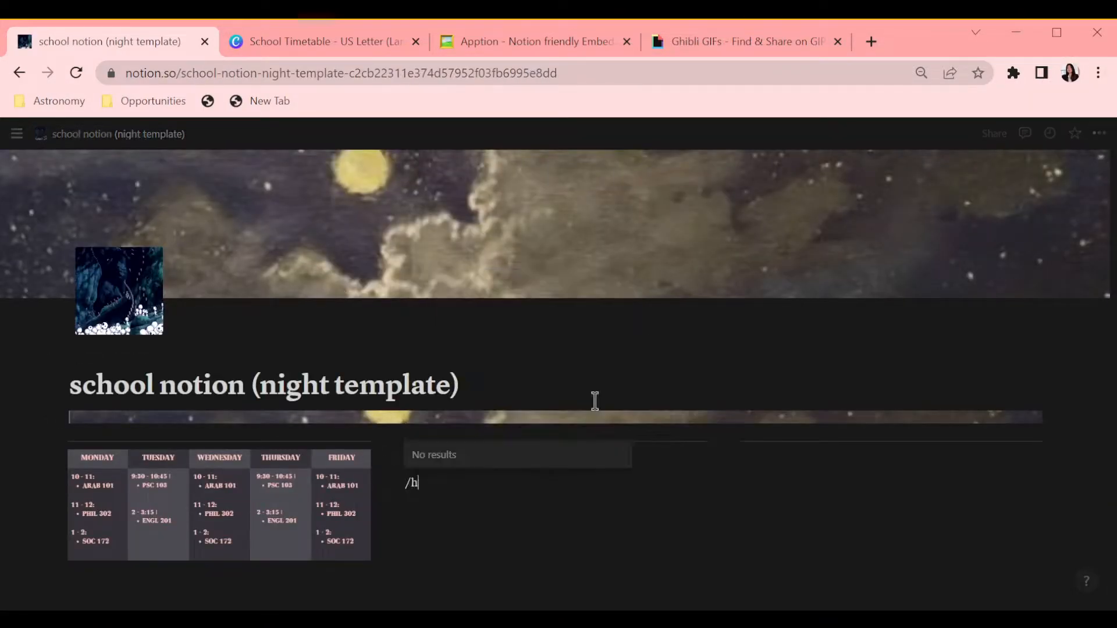
key(BackSpace)
scroll(519, 386, down, 2)
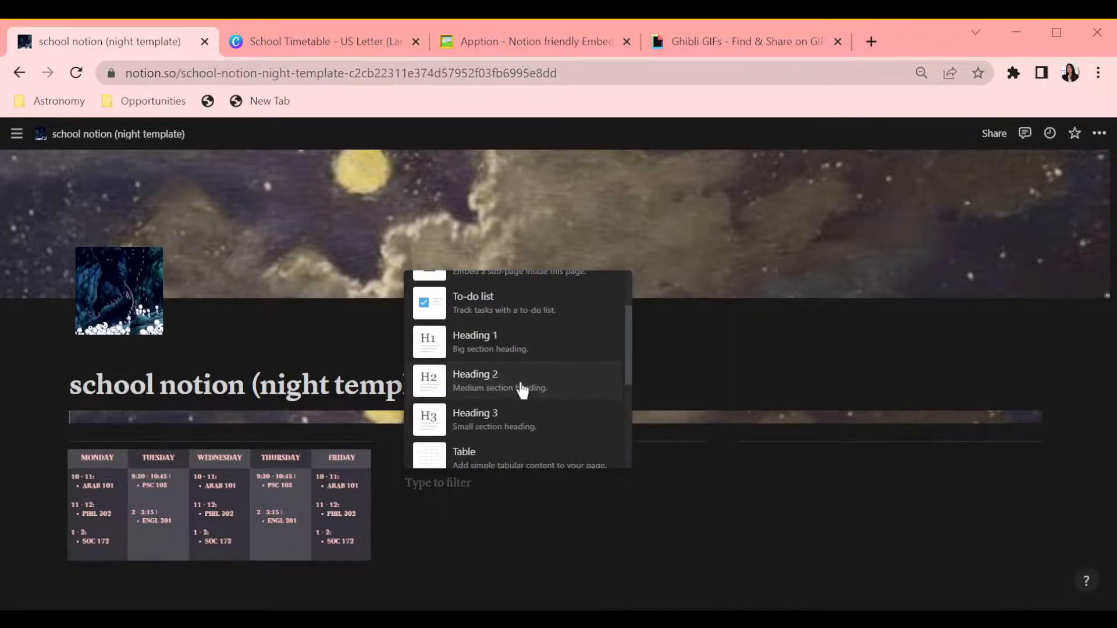
click(526, 371)
text(— director)
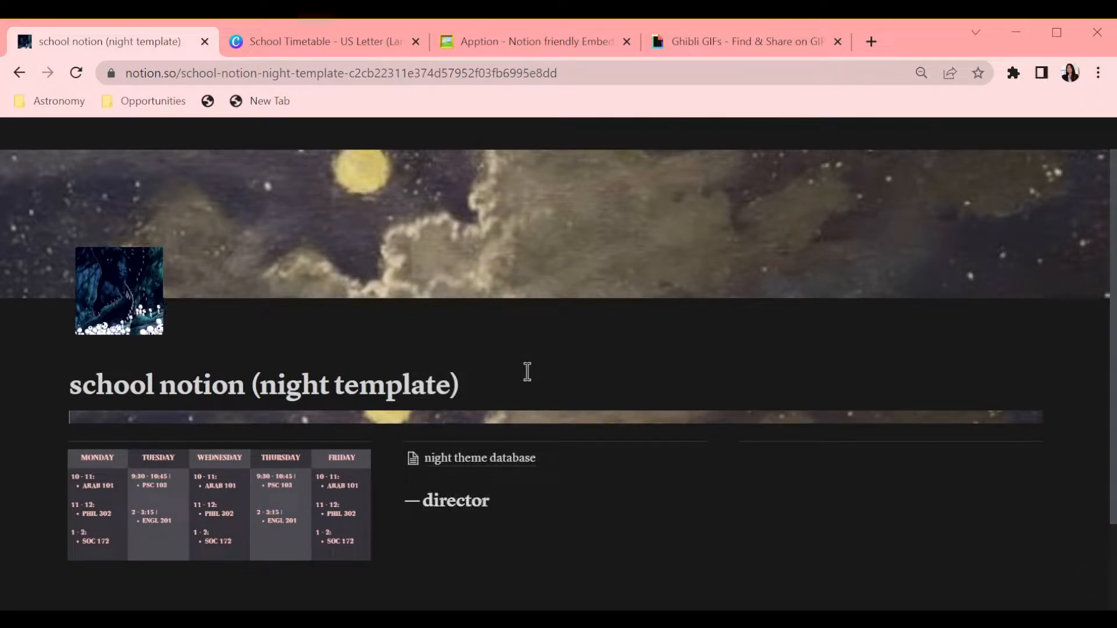
text(y /emo)
key(Return)
scroll(646, 353, down, 4)
scroll(650, 355, up, 1)
click(589, 399)
scroll(477, 397, down, 1)
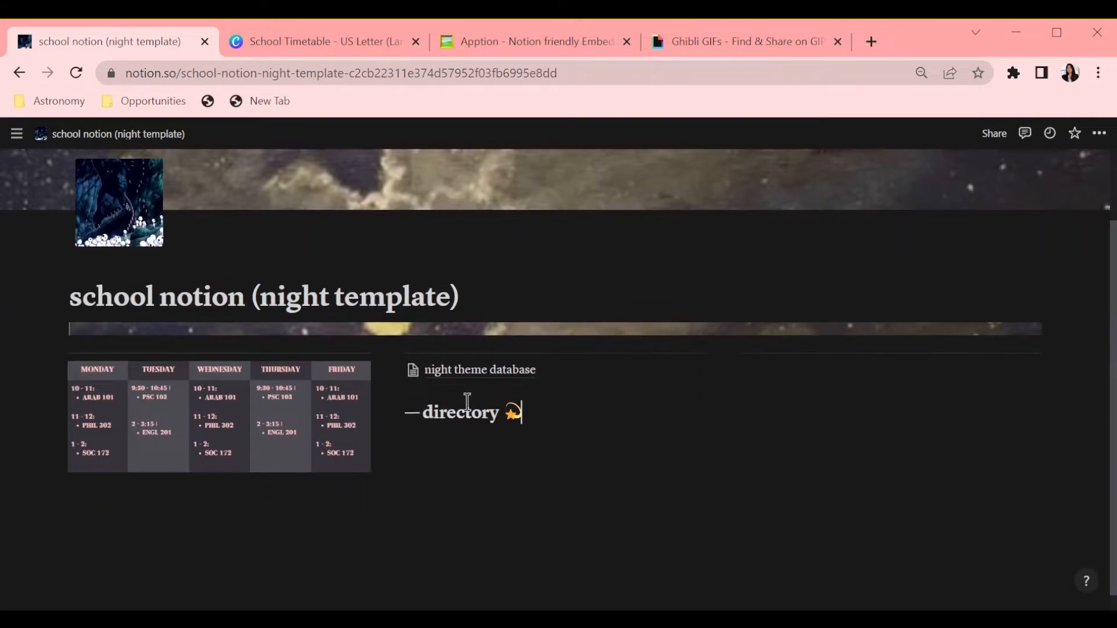
drag(212, 471, 215, 485)
drag(395, 370, 175, 530)
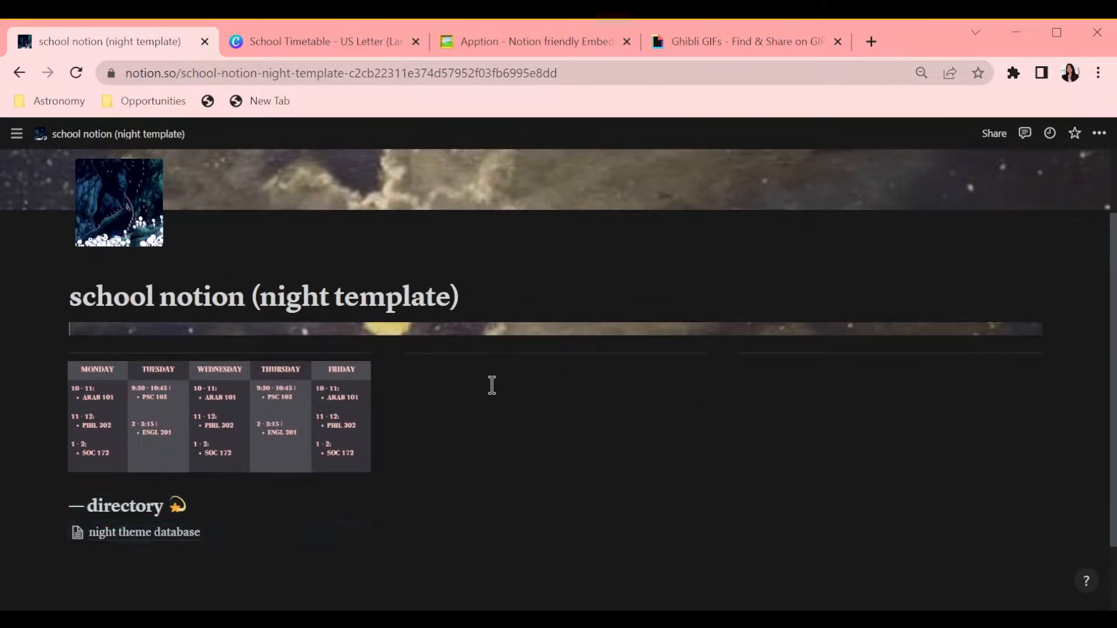
Step: Insert a linked gallery view of the night theme database in the right column and name it classes
scroll(491, 384, down, 2)
click(442, 285)
text(/gall)
click(561, 332)
click(600, 377)
click(578, 339)
text(classes)
key(Return)
Step: Show the focus? and professor properties on the gallery cards
click(659, 418)
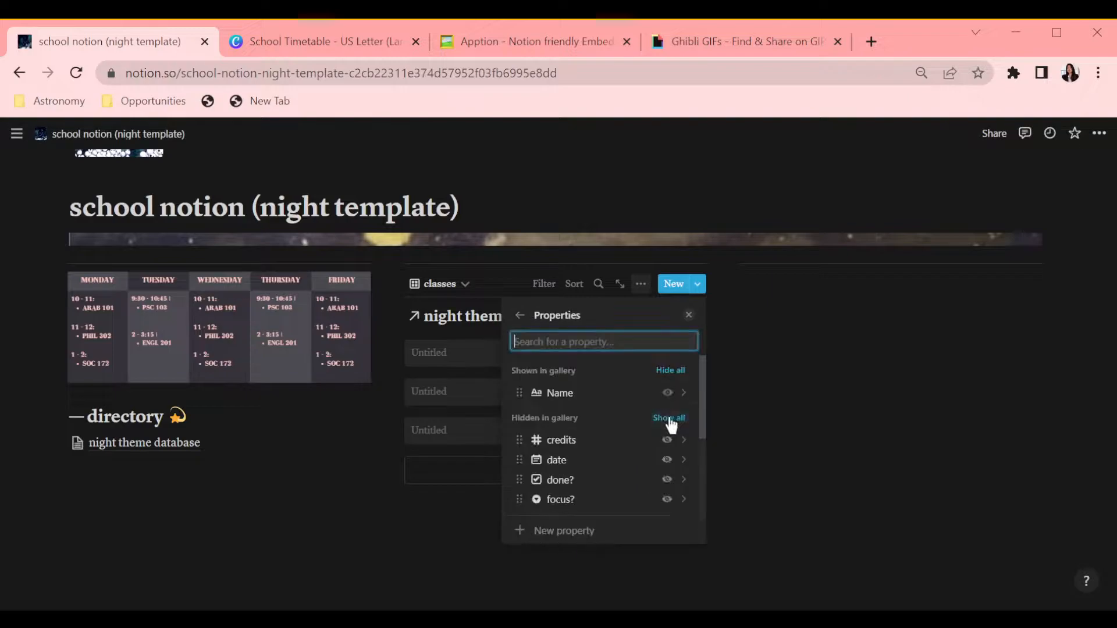
scroll(654, 448, down, 2)
scroll(669, 436, down, 2)
scroll(672, 461, up, 4)
scroll(669, 460, down, 3)
scroll(669, 457, down, 2)
scroll(669, 451, up, 3)
click(667, 443)
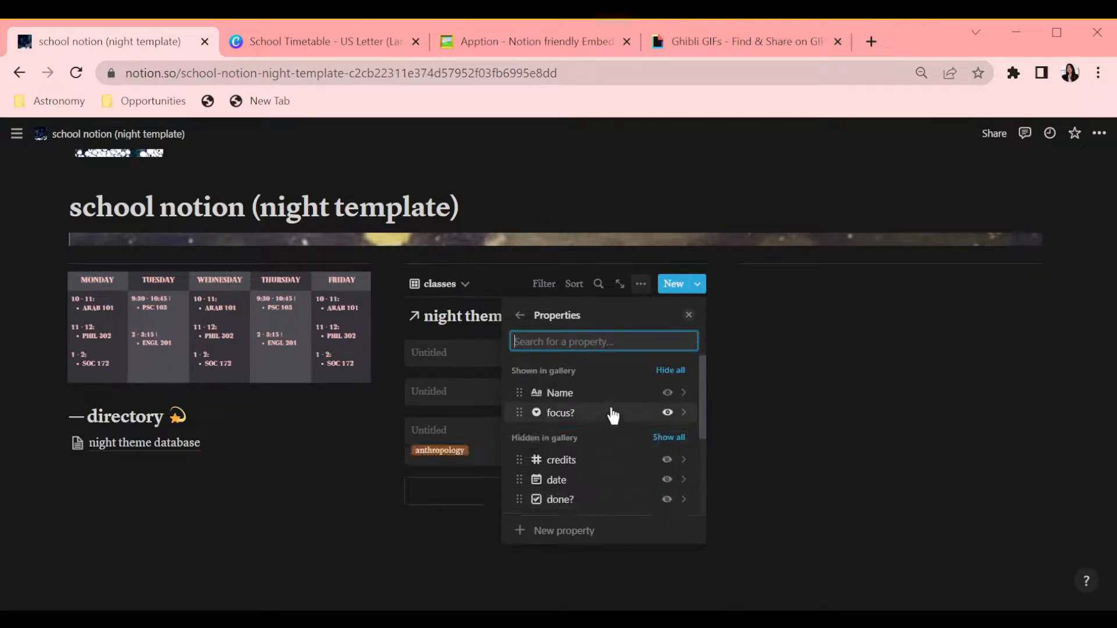
scroll(627, 459, down, 2)
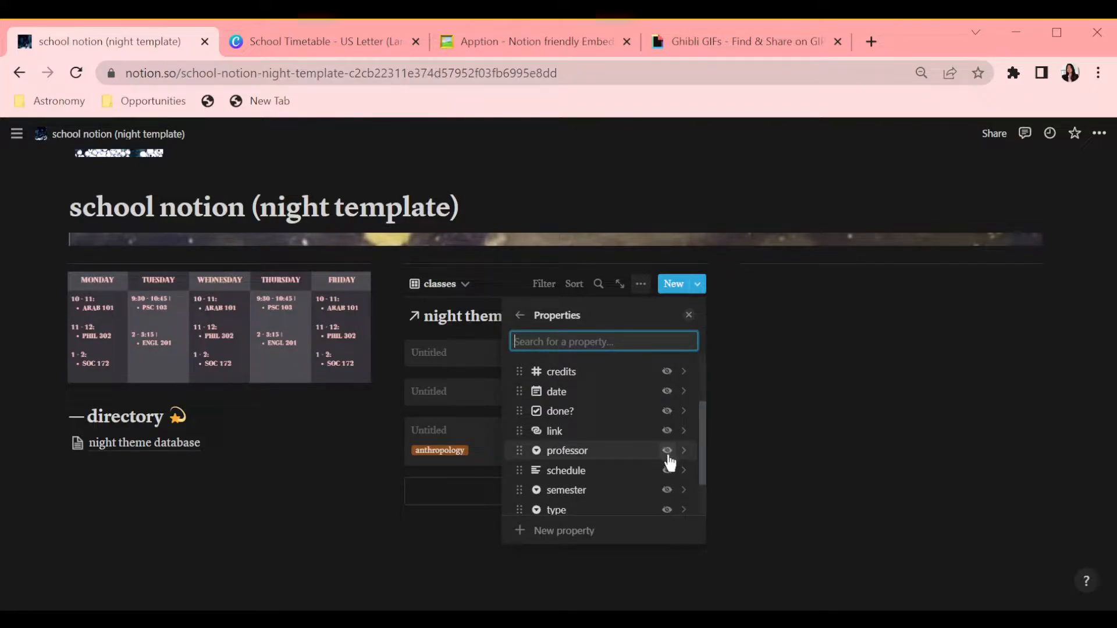
click(667, 451)
key(Escape)
Step: Set the gallery's card preview to page cover
click(640, 284)
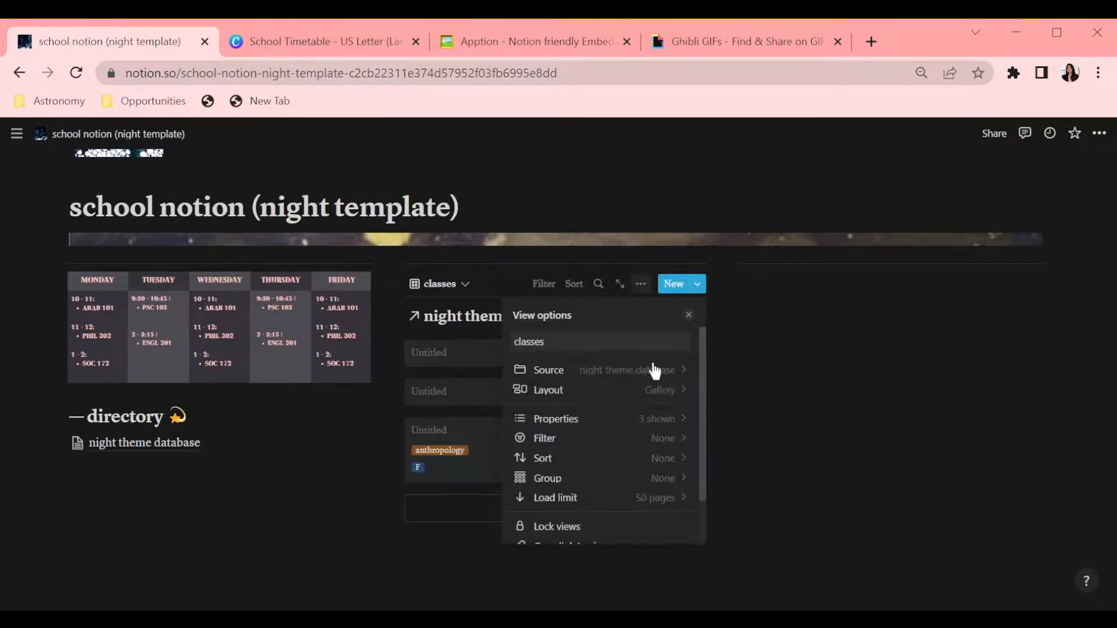
click(660, 390)
scroll(672, 483, down, 1)
click(668, 483)
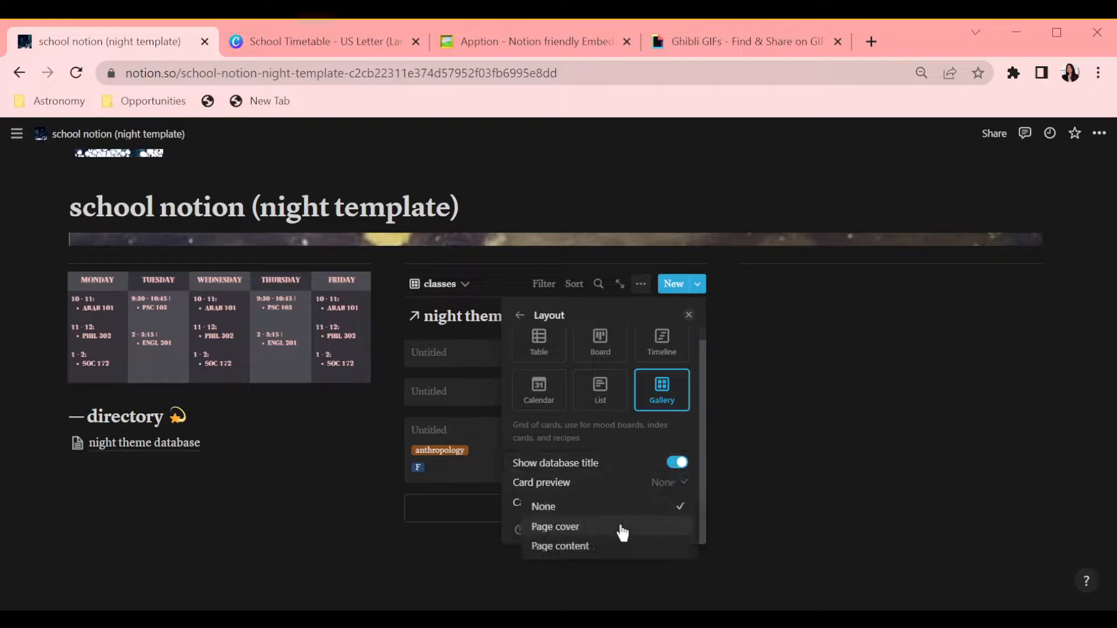
click(620, 529)
scroll(669, 485, down, 1)
click(519, 315)
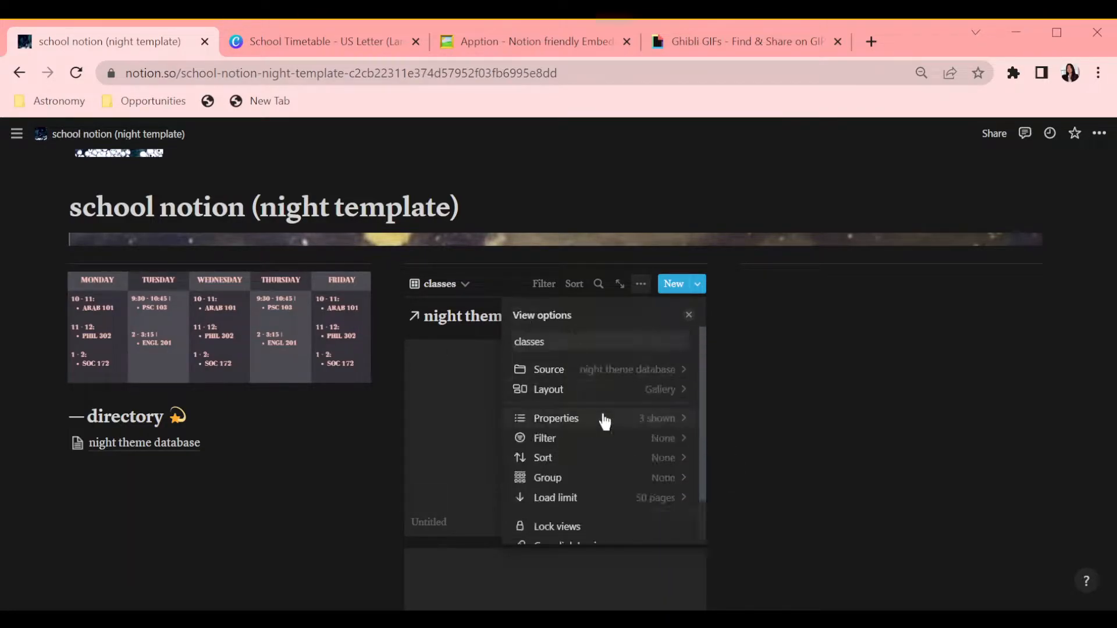
Step: Filter the classes gallery to semester is current and type is class using an advanced filter
click(600, 437)
click(549, 468)
scroll(574, 451, down, 1)
click(548, 461)
click(490, 411)
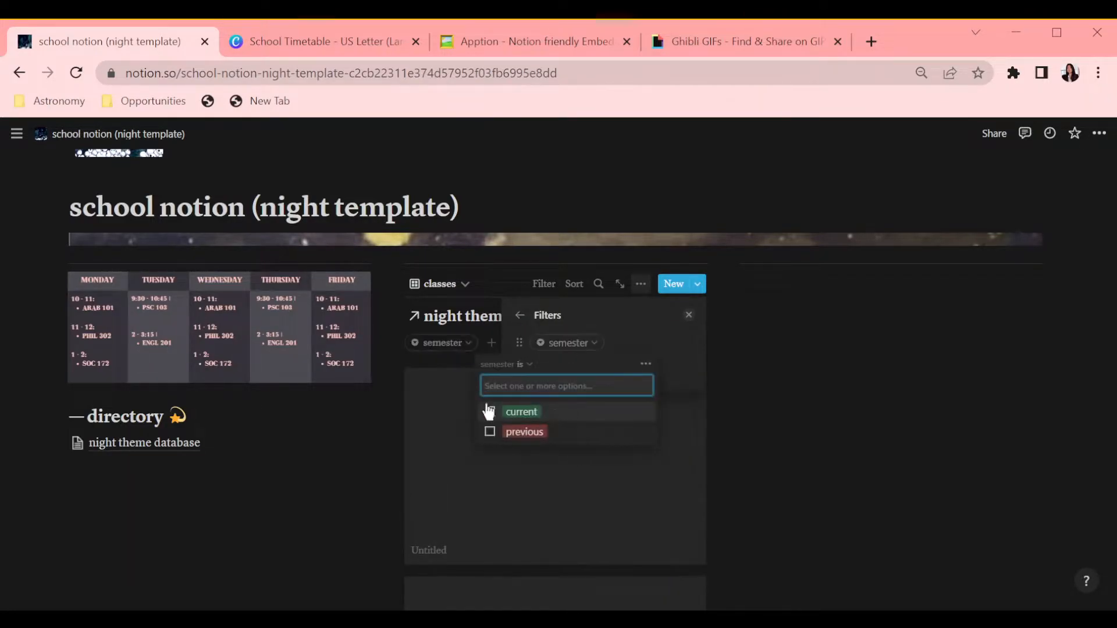
click(646, 364)
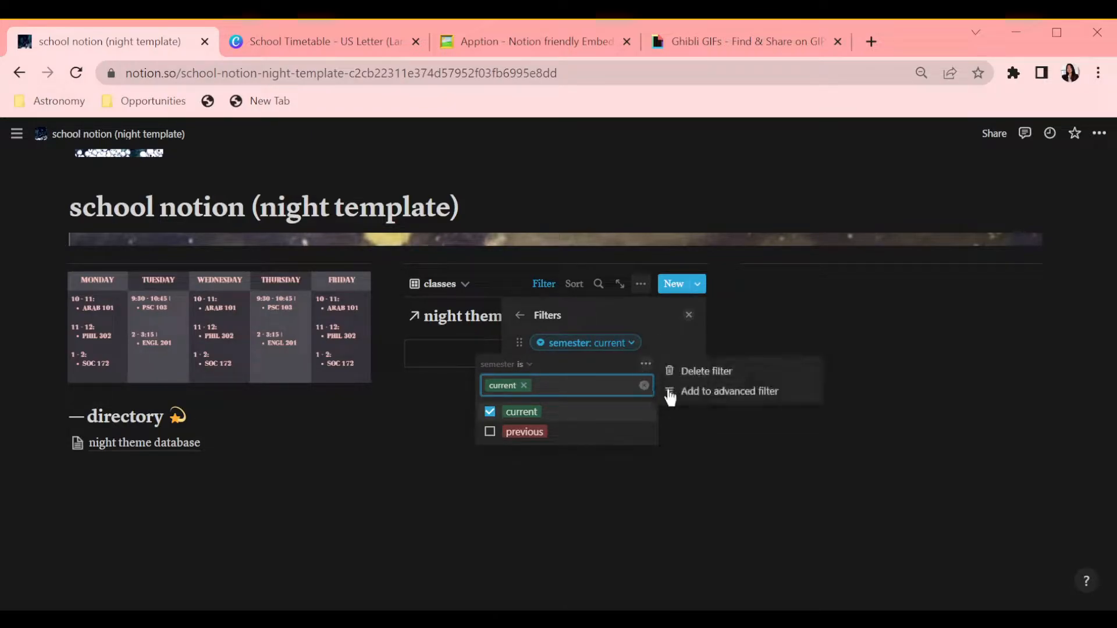
click(674, 391)
click(460, 399)
click(455, 427)
click(511, 403)
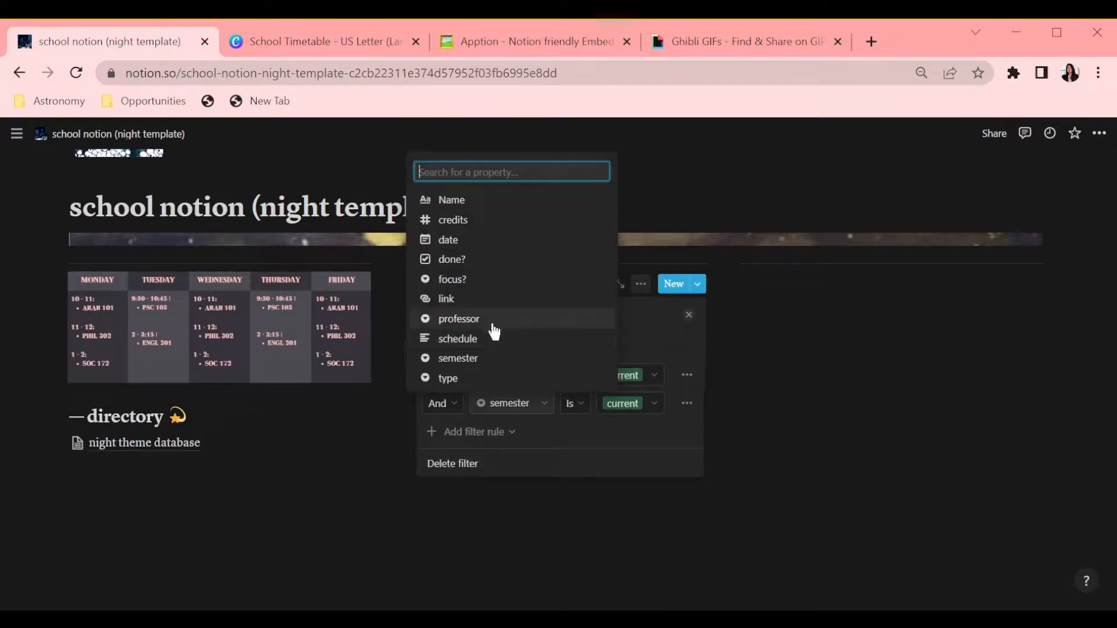
click(467, 279)
click(518, 403)
click(615, 404)
click(500, 403)
click(467, 380)
click(630, 403)
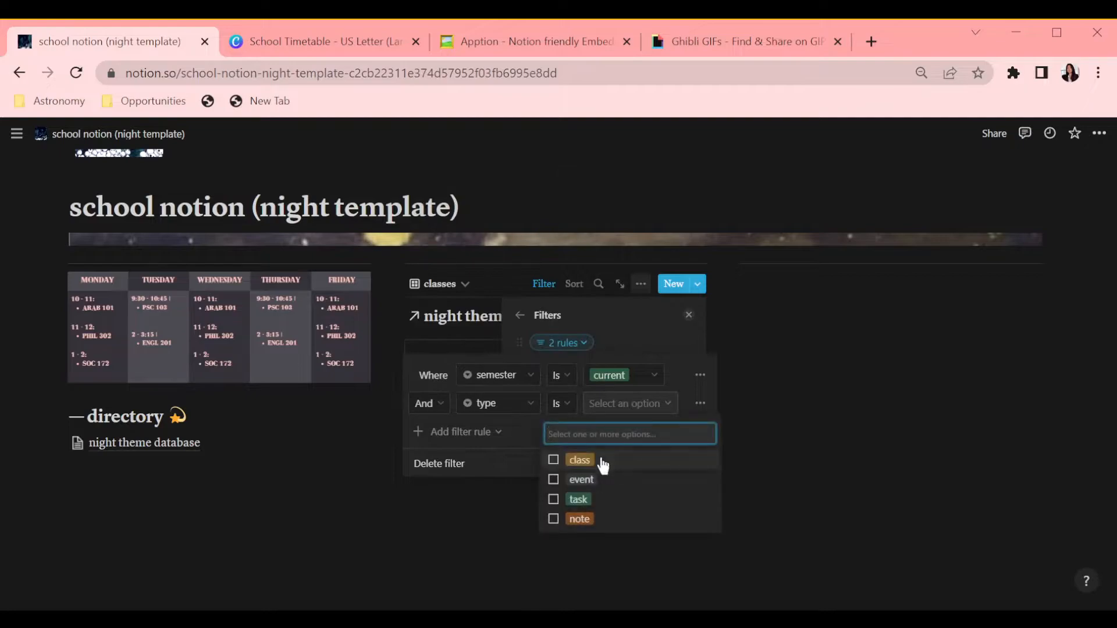
click(578, 461)
click(790, 429)
Step: Fill in the first class page as ARAB 101 with 3 credits, arabic focus, link 'Zoom link here!', professor A, current semester, type class
click(594, 374)
click(921, 379)
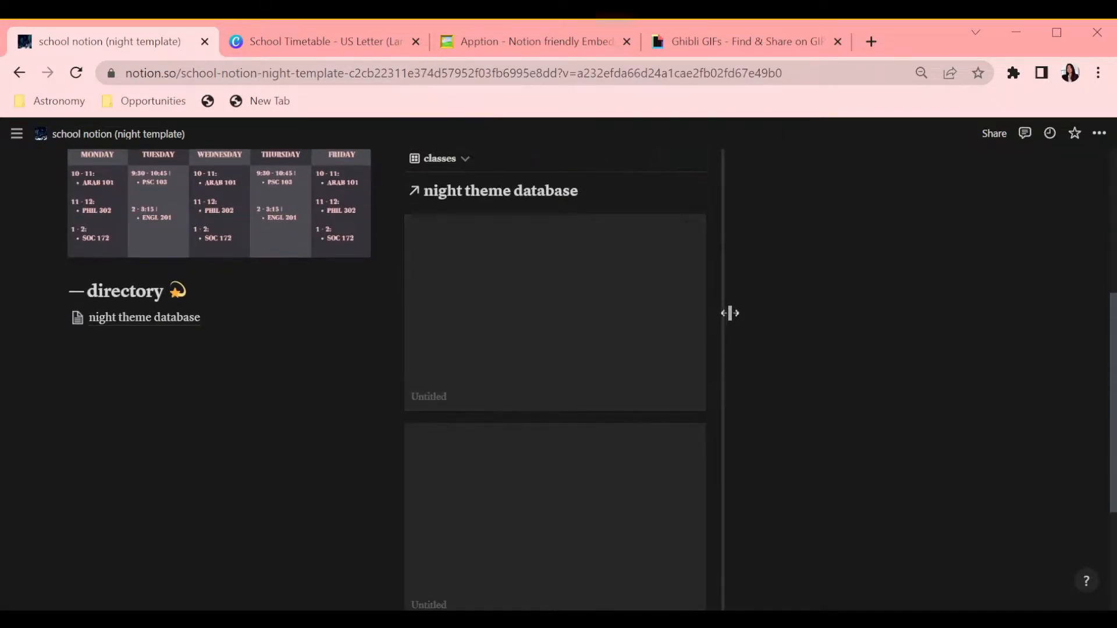
scroll(847, 344, up, 2)
click(535, 491)
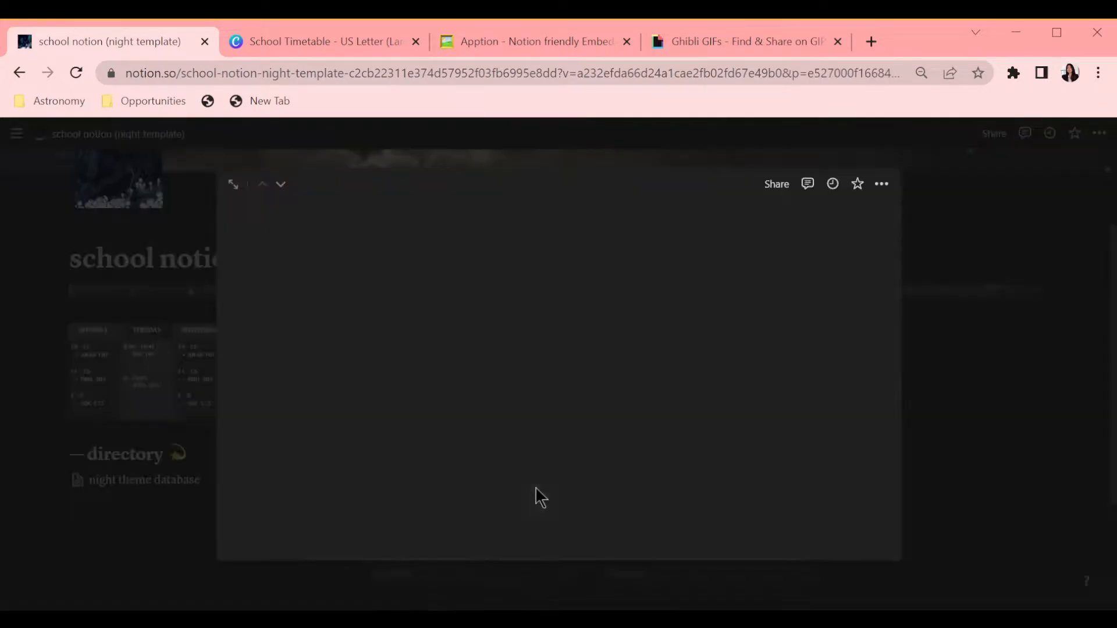
text(3)
click(570, 327)
click(375, 334)
click(515, 391)
click(516, 433)
click(529, 300)
text(Zoom link here!)
click(456, 430)
click(448, 474)
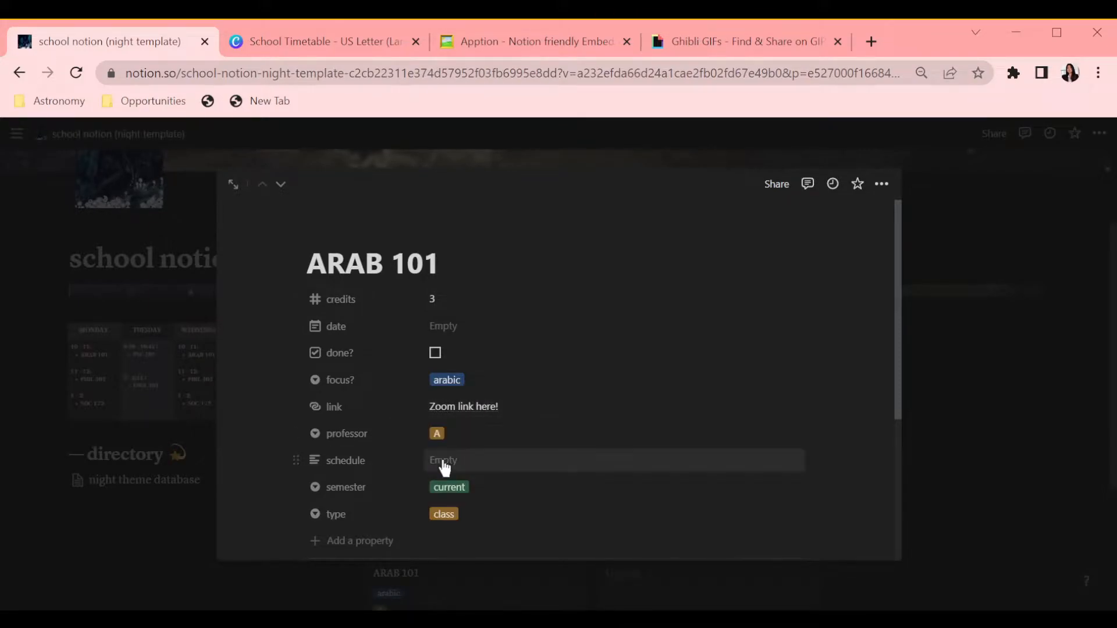
Step: Set the schedule to Mondays, Wednesdays and add Heading 1 sections Assignments, Syllabus and Resources to the page body
scroll(445, 465, down, 4)
click(526, 389)
text(/h1)
key(Return)
text(/h1)
key(Return)
text(Syllabus)
key(Return)
text(/h1)
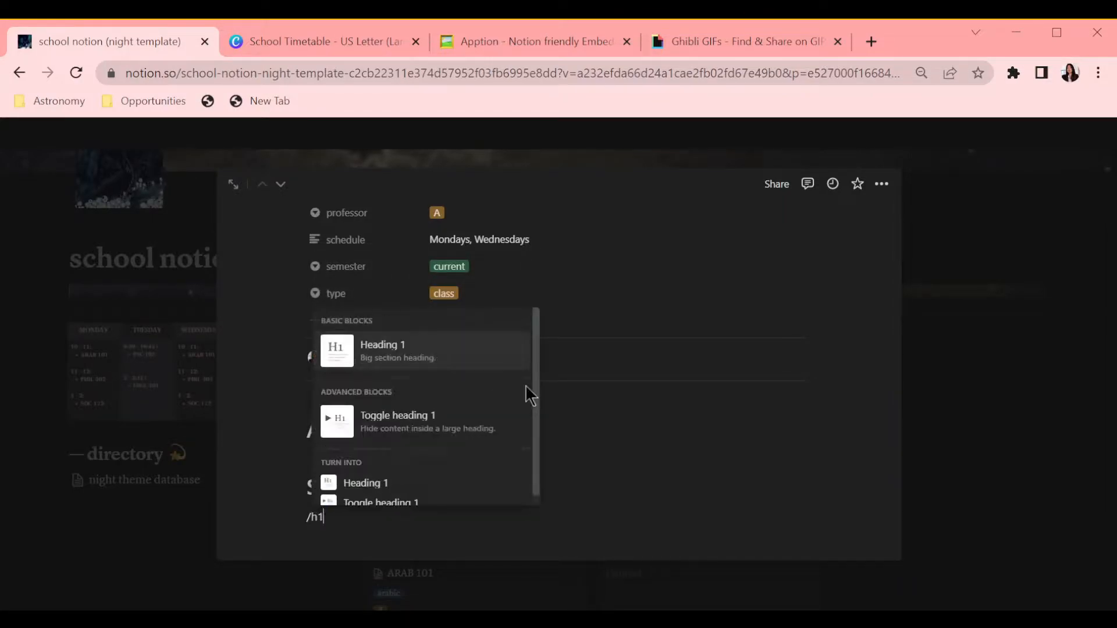
key(Return)
text(Resources)
Step: Turn on full width for the ARAB 101 page
click(881, 184)
click(875, 242)
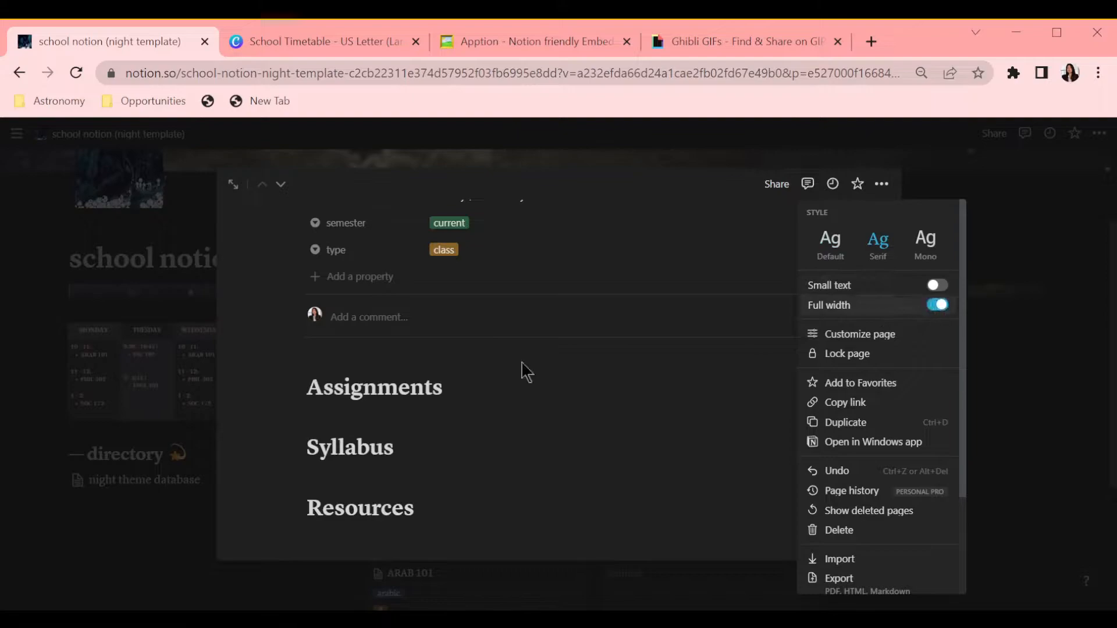
click(531, 411)
Step: Add a cover and upload an icon image for the ARAB 101 page
scroll(641, 419, up, 5)
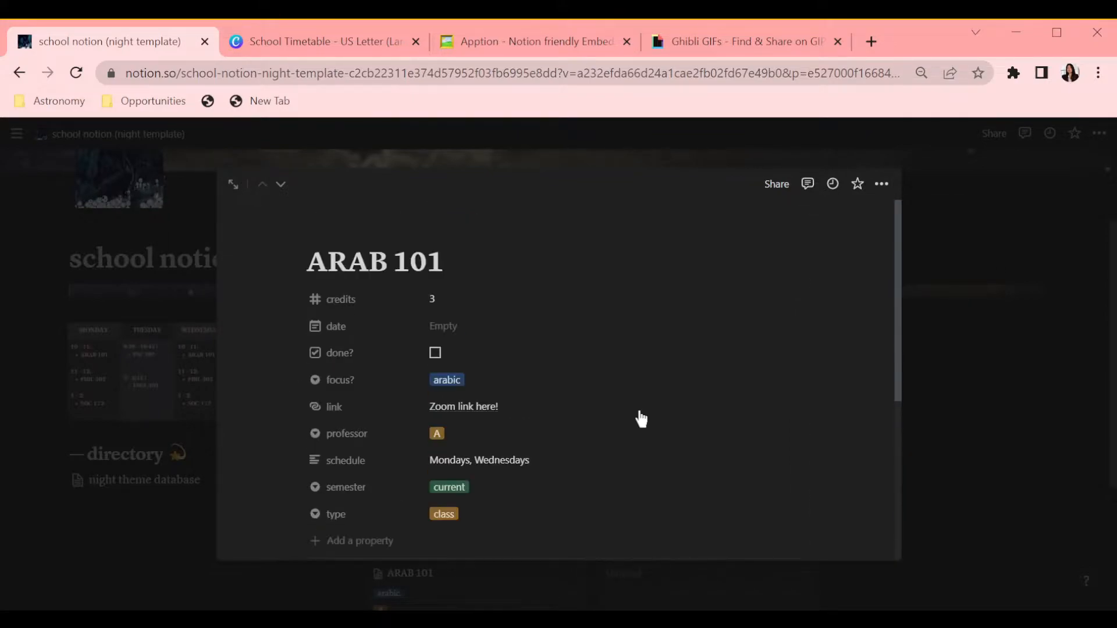
click(340, 242)
click(342, 341)
click(720, 287)
click(602, 312)
click(682, 357)
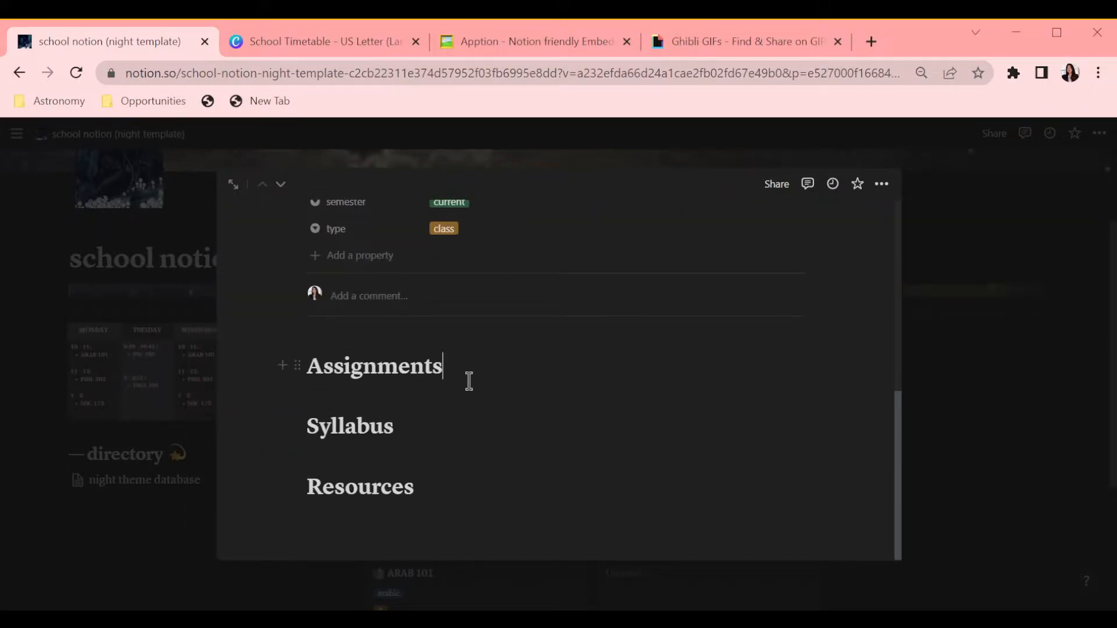
key(Return)
Step: Insert a linked table view of the night theme database named assignments under the Assignments heading
text(/)
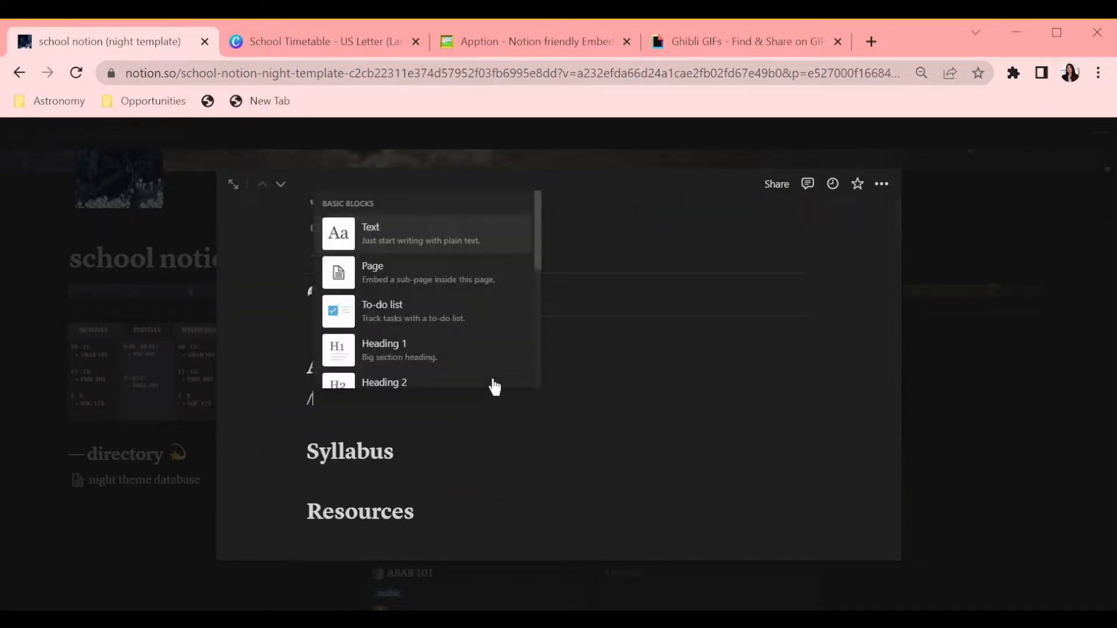
click(469, 326)
click(653, 299)
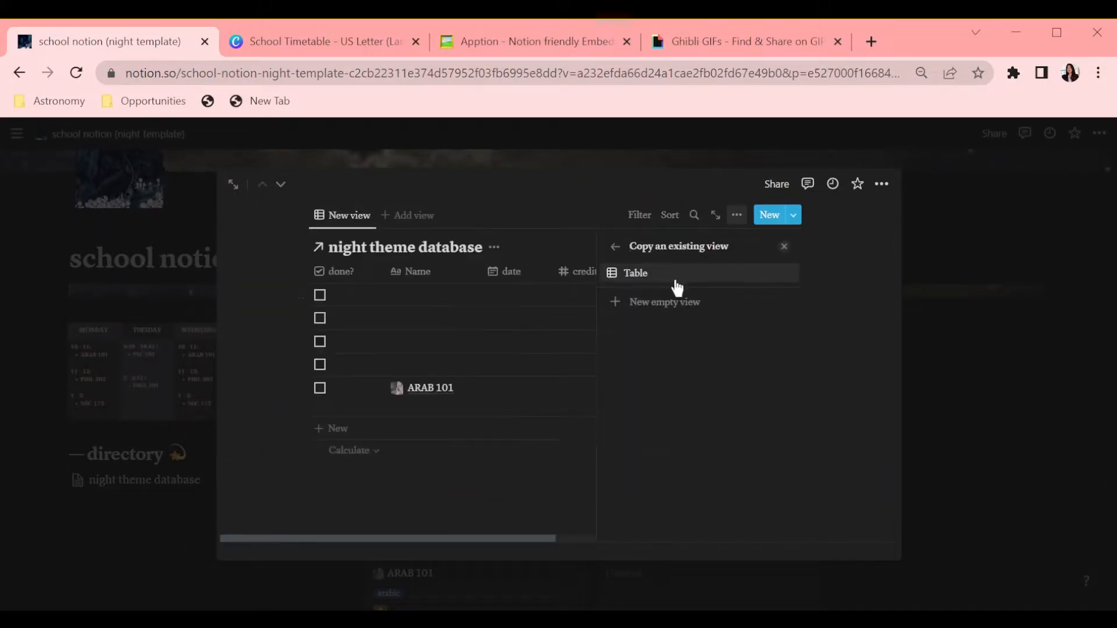
click(704, 282)
click(718, 484)
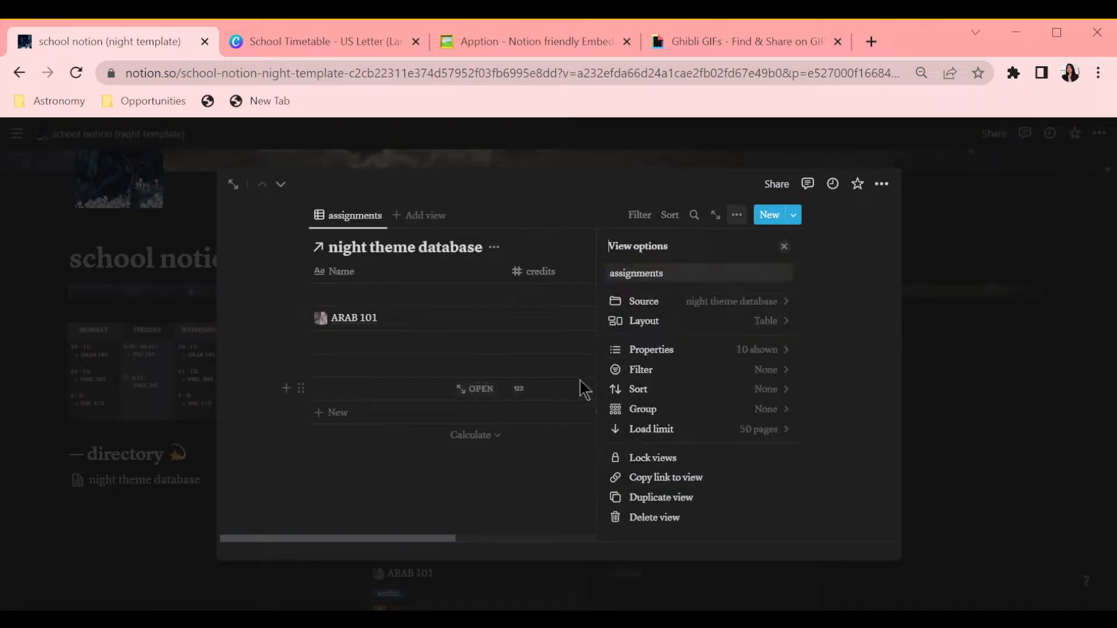
Step: Show only Name, date, done? and link properties in the assignments table
click(698, 348)
click(762, 344)
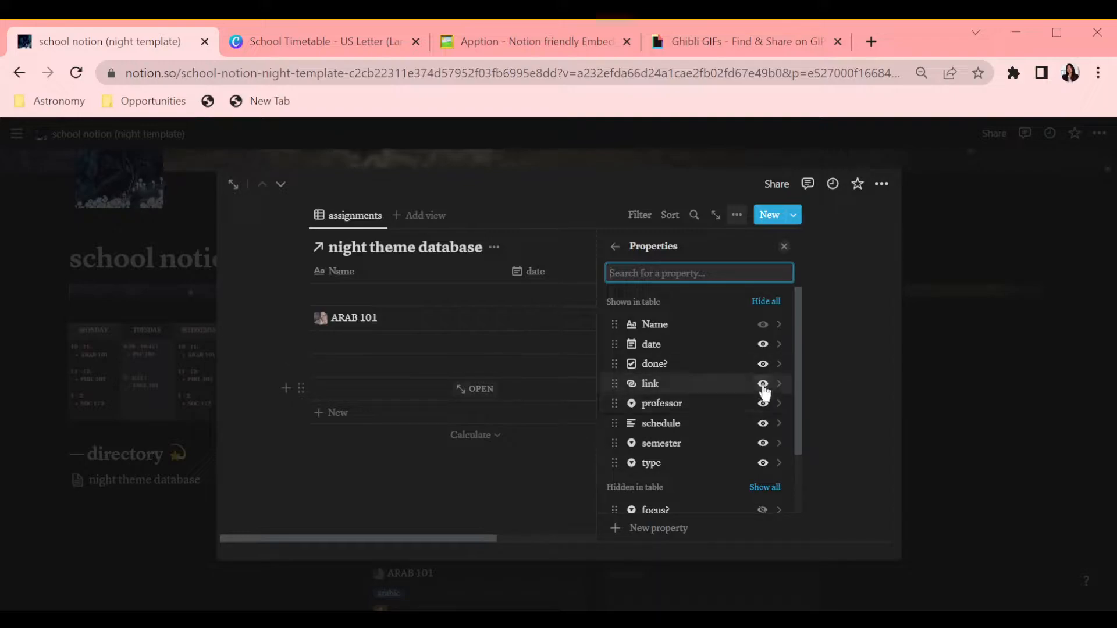
click(762, 404)
click(763, 405)
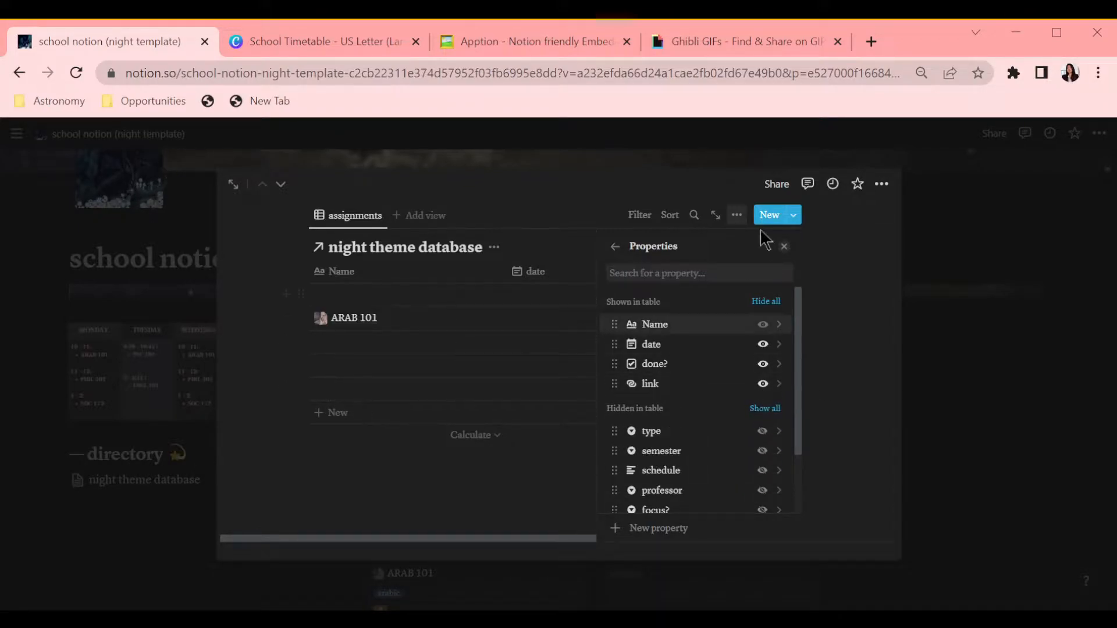
Step: Filter the assignments table to focus? is arabic and type is task with an advanced filter
scroll(676, 273, down, 3)
click(669, 372)
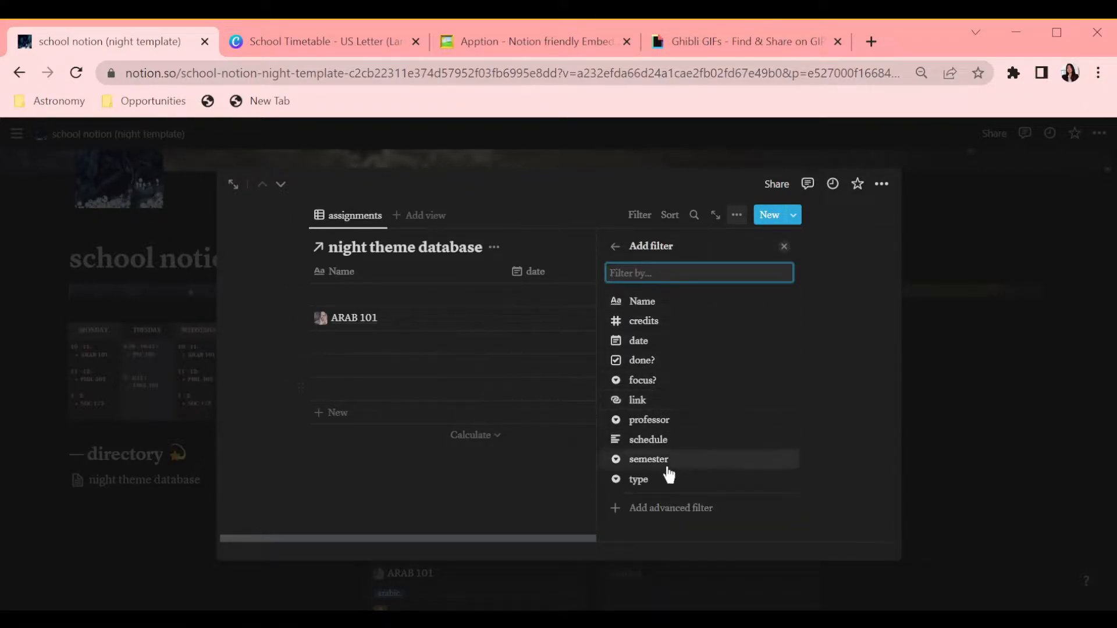
click(648, 381)
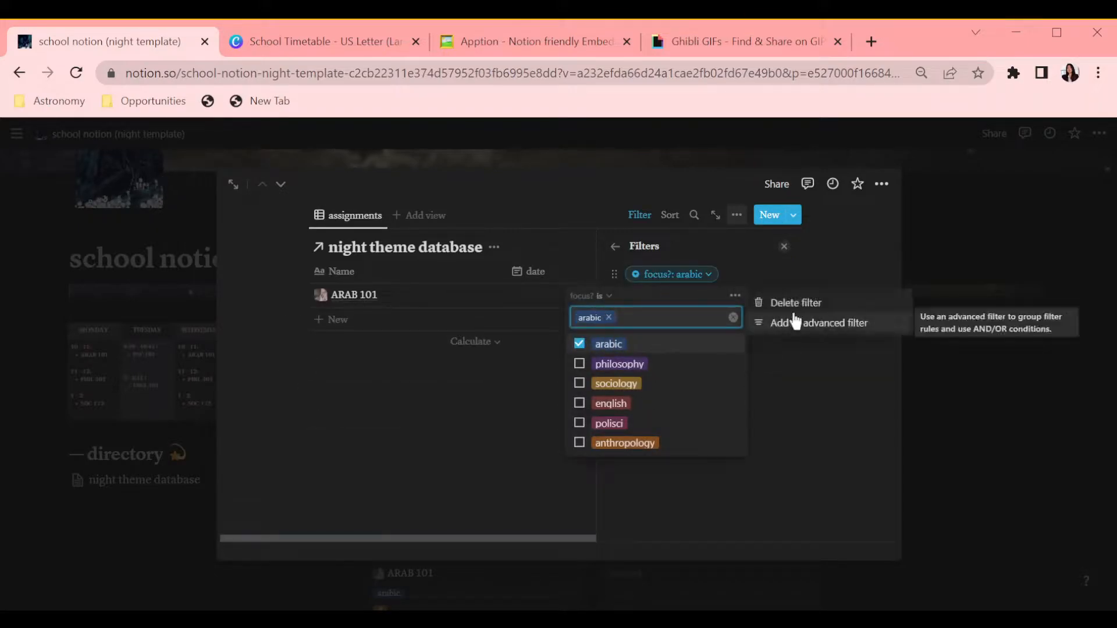
click(794, 322)
click(579, 337)
click(779, 364)
click(801, 387)
click(608, 337)
click(594, 571)
click(718, 336)
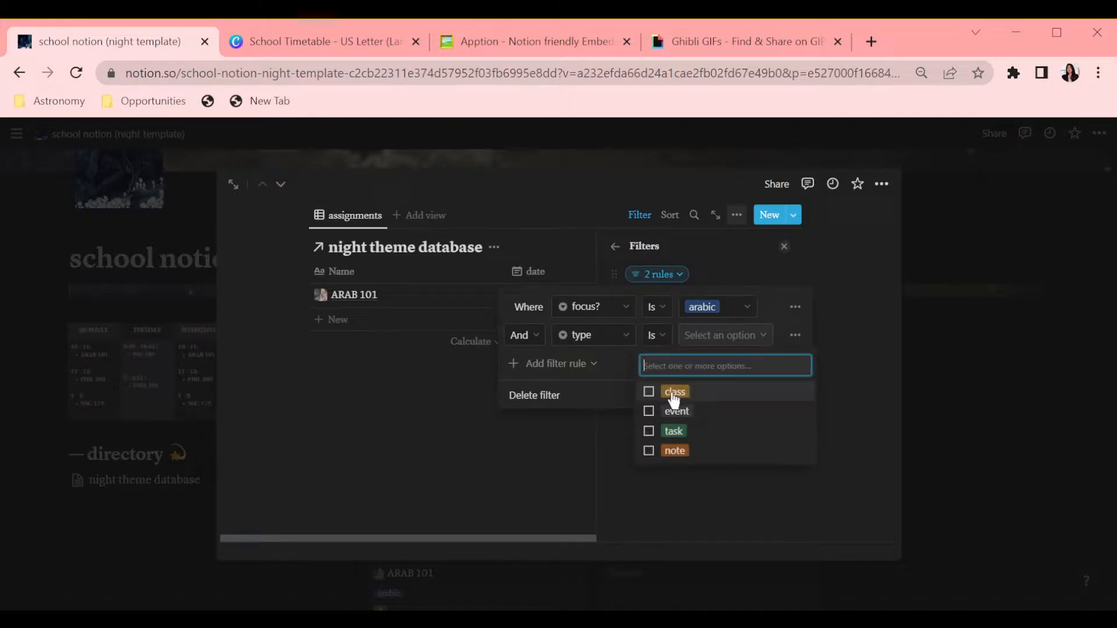
click(573, 436)
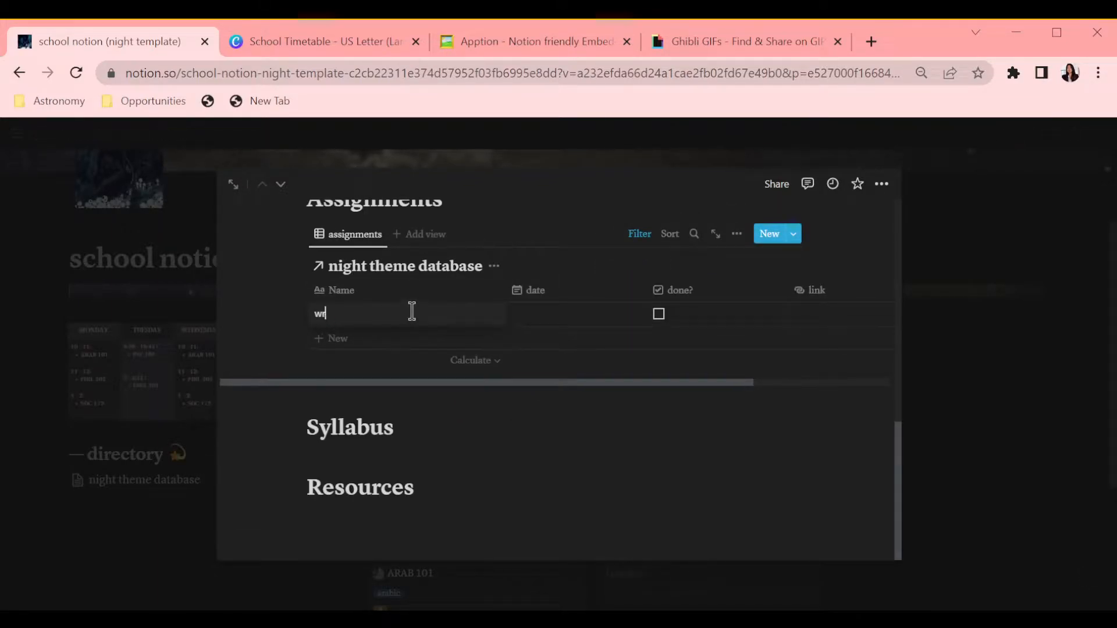
Step: Add a third filter rule and create assignment rows worksheet and intro
click(639, 234)
click(341, 293)
click(295, 381)
click(250, 238)
click(405, 382)
click(388, 407)
click(536, 364)
click(537, 365)
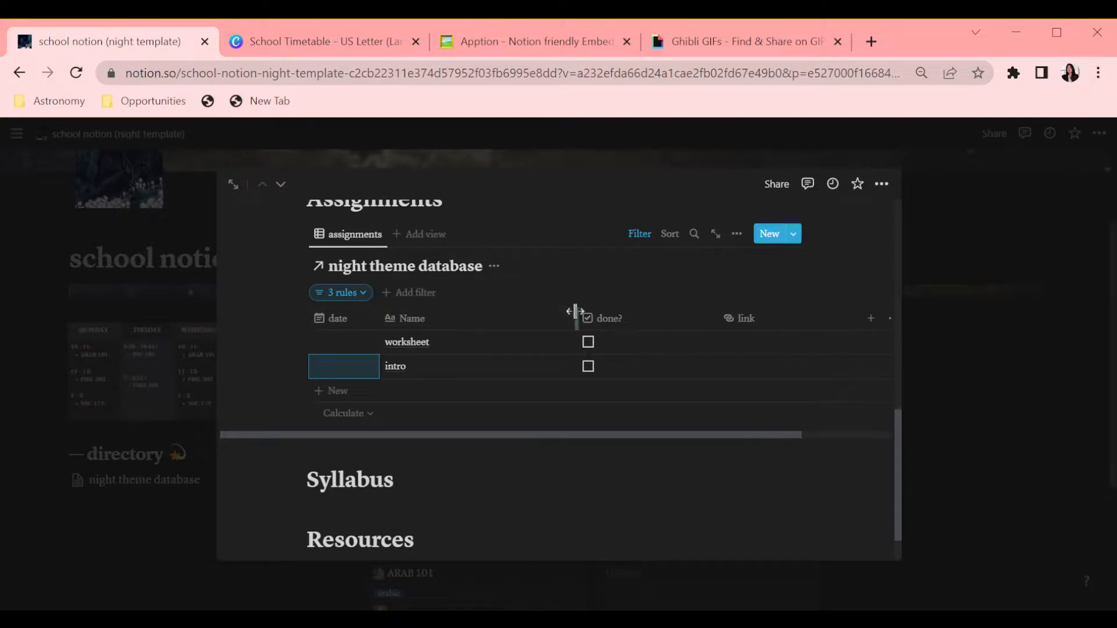
Step: Move the done? column to the front and check off the intro assignment
drag(449, 318, 363, 318)
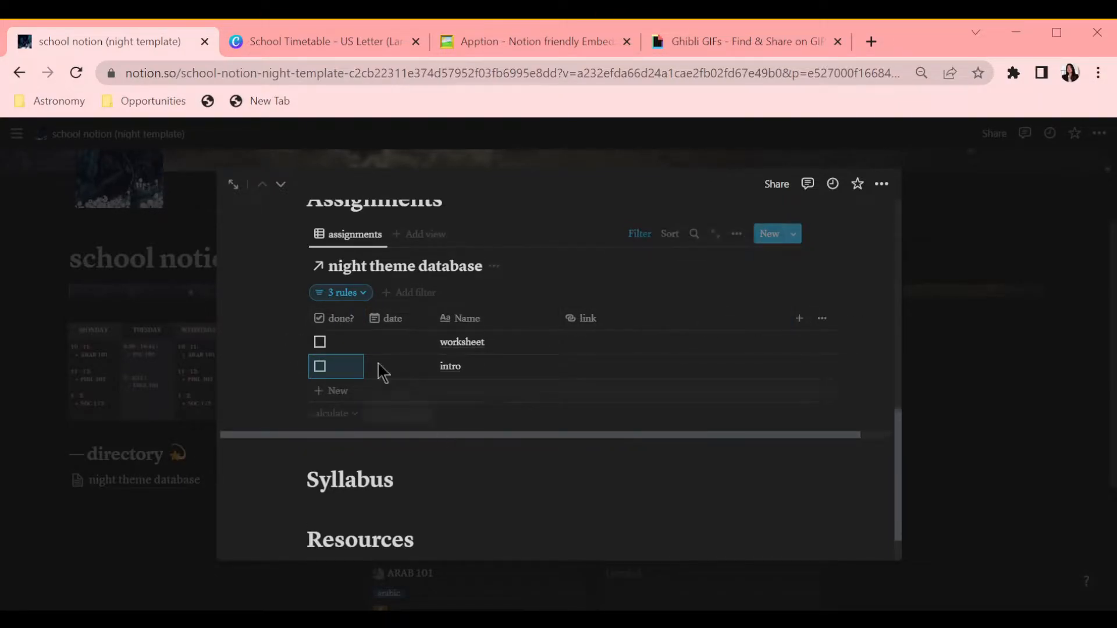
click(319, 366)
Step: Open the worksheet assignment page, type lashd in its body, and go back to the class page
click(530, 342)
scroll(571, 351, down, 4)
click(401, 409)
text(lashd;)
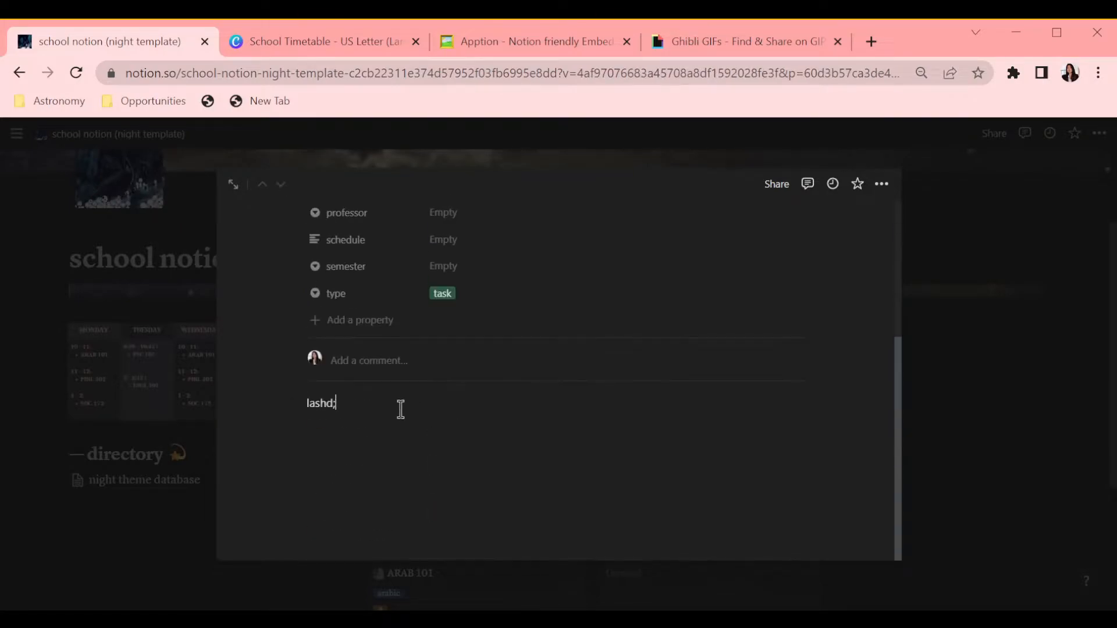
click(19, 73)
scroll(432, 401, down, 6)
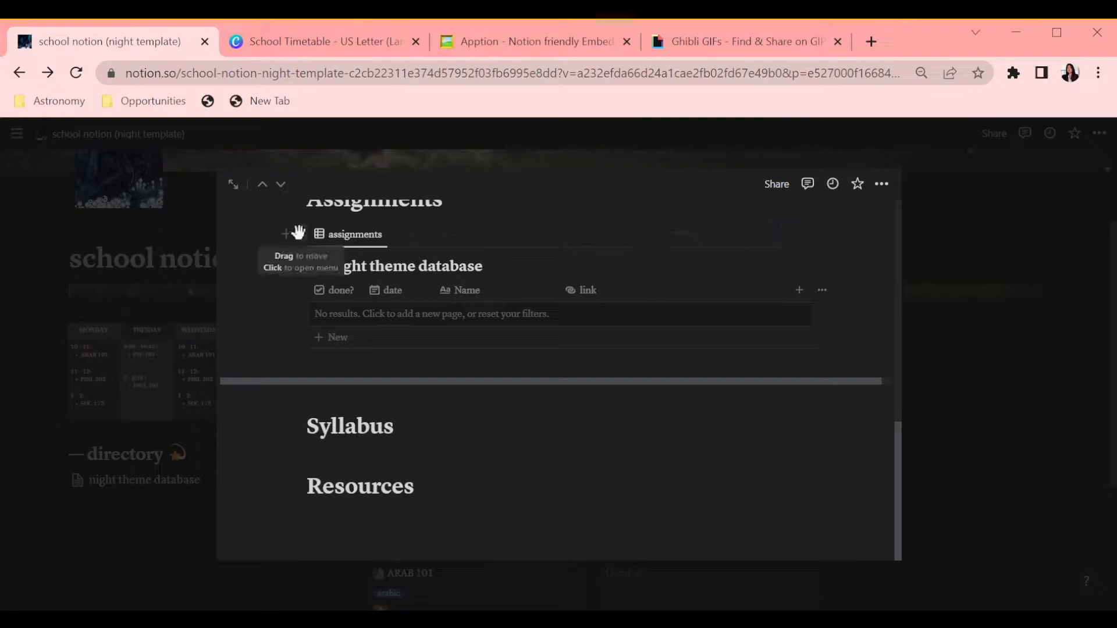
Step: Duplicate the assignments table view into the Resources section and open its filter rules
click(299, 234)
click(169, 189)
drag(299, 228, 346, 504)
click(630, 359)
click(345, 413)
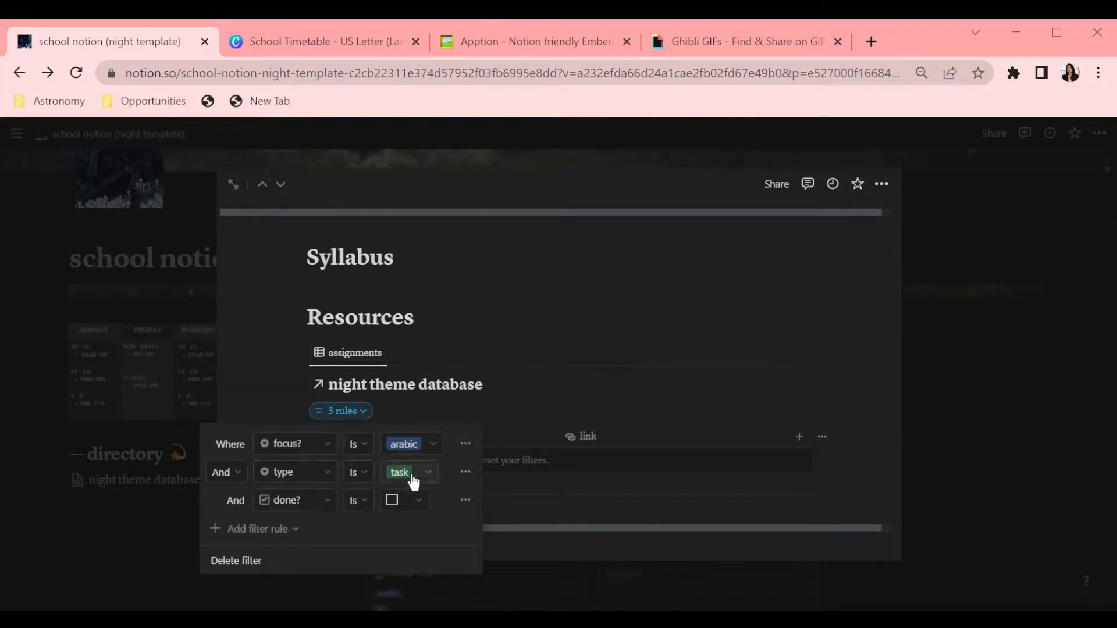
Step: Change the Resources table's type filter to note and remove the done? filter rule
click(413, 482)
click(325, 588)
click(327, 516)
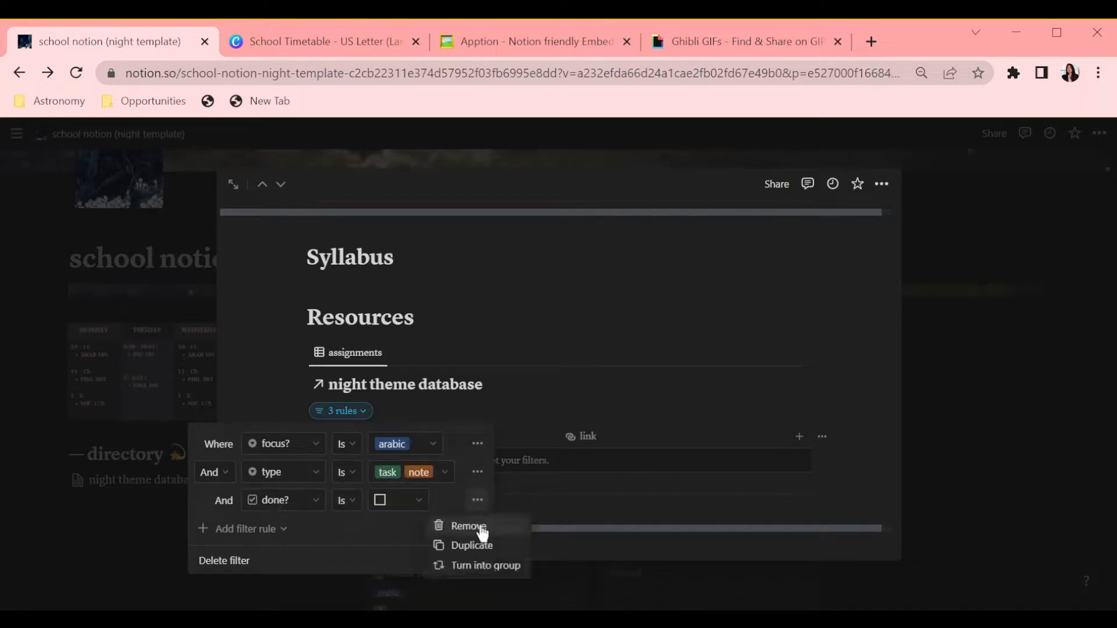
click(481, 528)
click(433, 474)
click(359, 503)
click(494, 443)
click(655, 371)
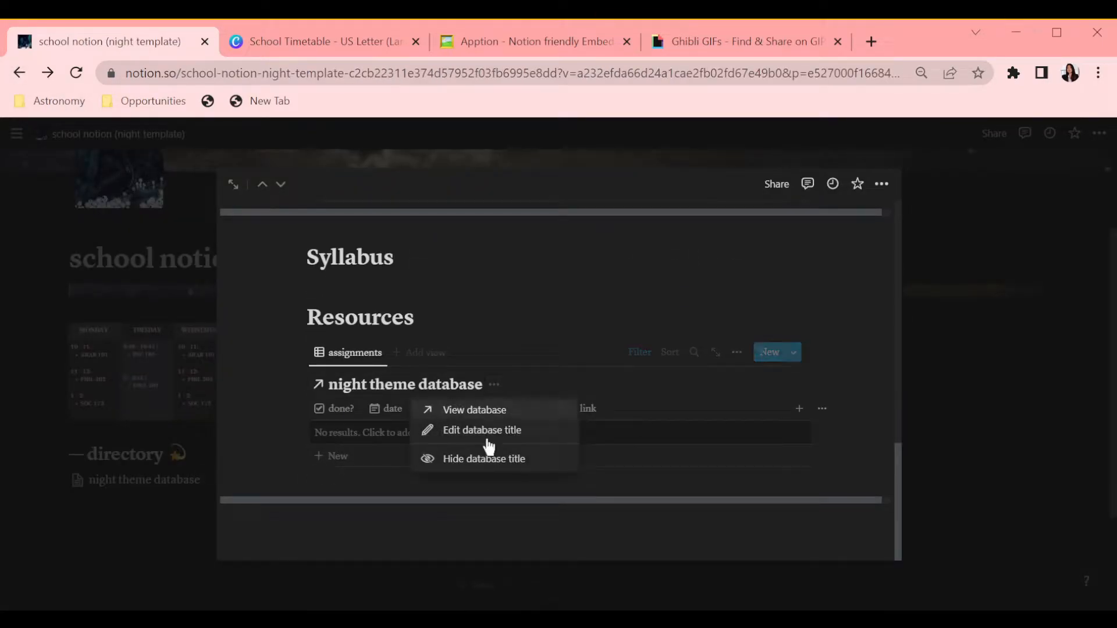
Step: Rename the Resources table view to notes
click(487, 458)
scroll(465, 418, up, 5)
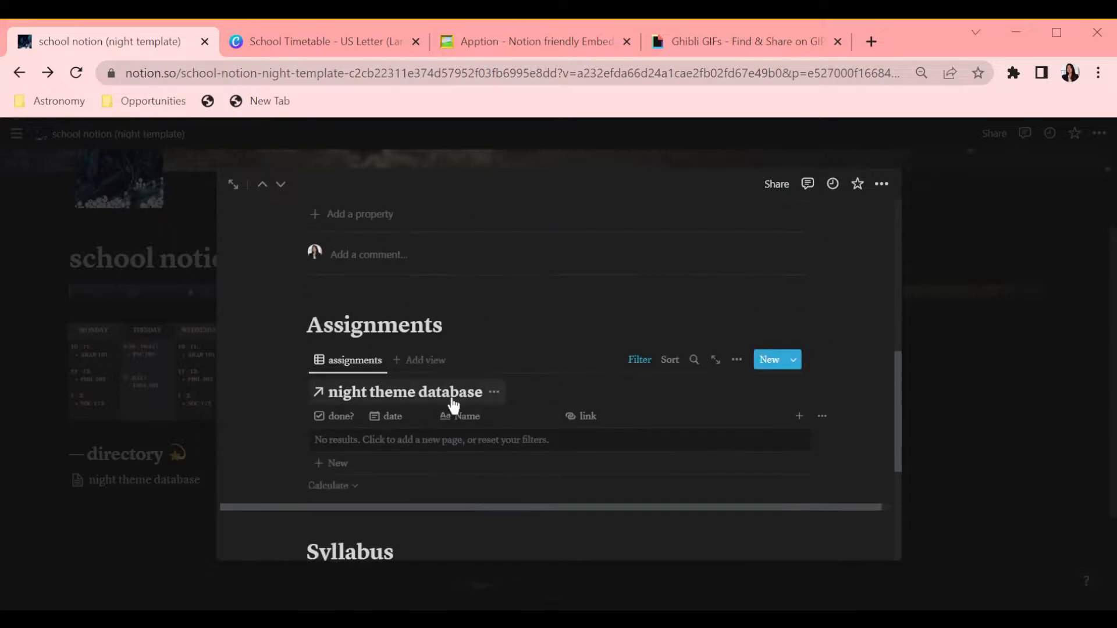
click(501, 468)
scroll(399, 366, down, 5)
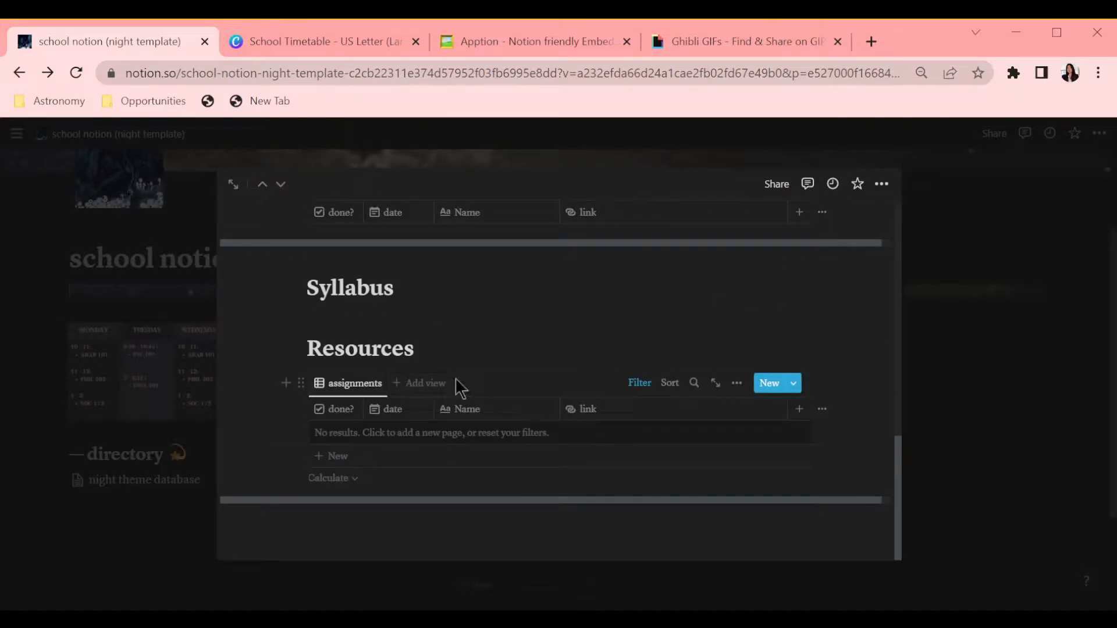
click(379, 382)
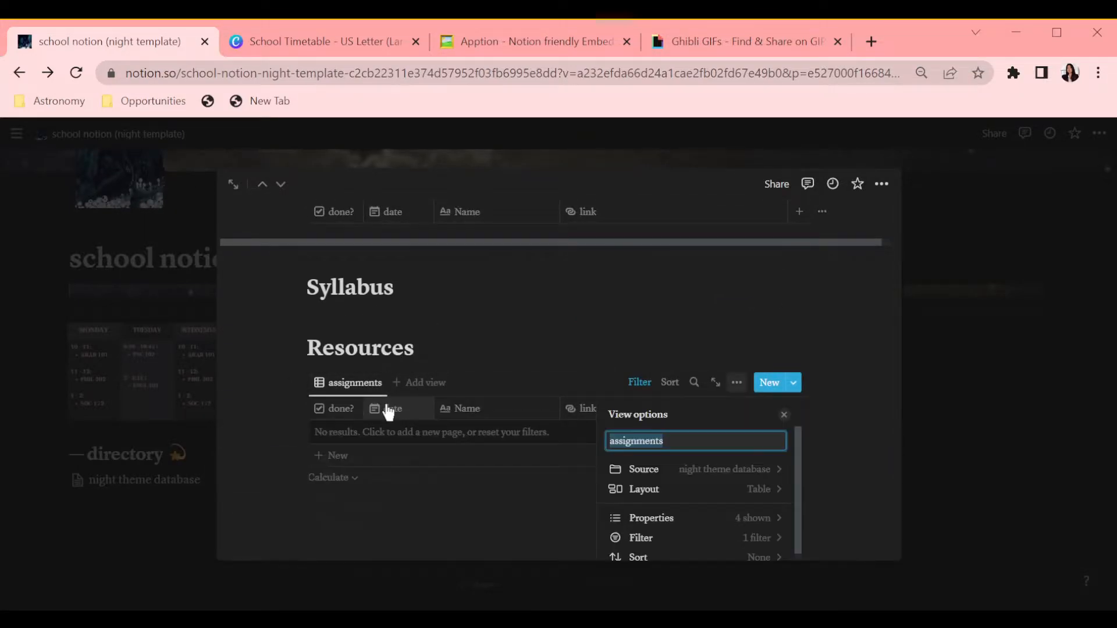
click(431, 338)
Step: Add a bulleted list under Resources with Email:, Office Hours: and Notes: items
scroll(518, 368, up, 8)
scroll(519, 369, down, 8)
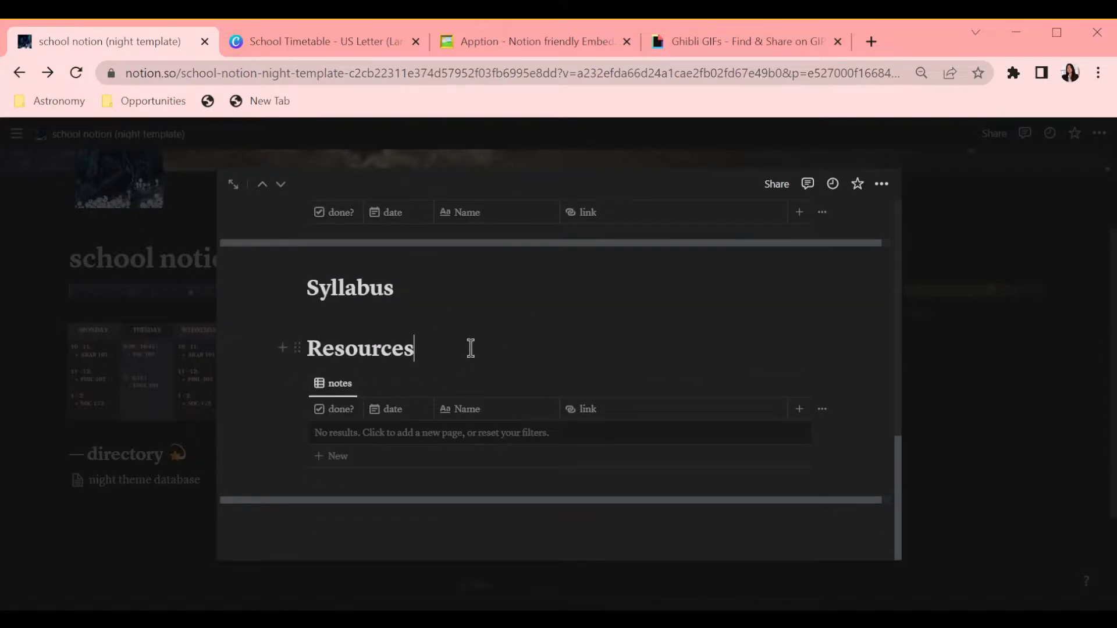
key(Return)
text(/)
scroll(448, 529, down, 2)
click(449, 529)
text(Email:)
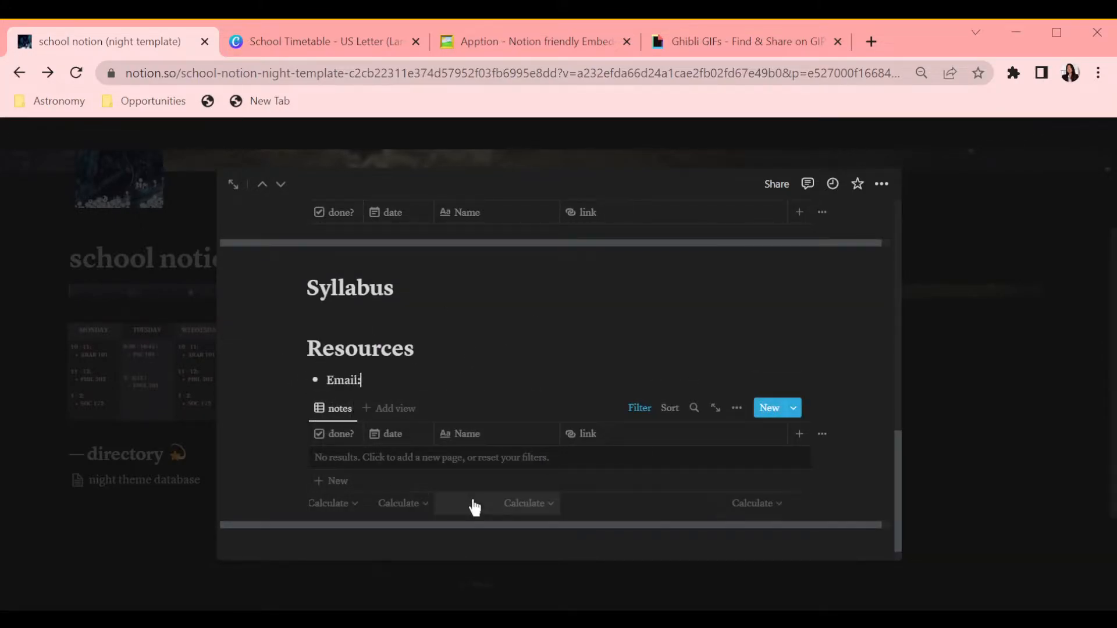
key(Return)
text(Office HOurs:)
key(Return)
Step: Nest the notes table under the Notes: bullet
drag(304, 458, 334, 431)
click(481, 404)
scroll(481, 404, down, 2)
drag(318, 354, 356, 492)
click(395, 356)
scroll(561, 259, up, 5)
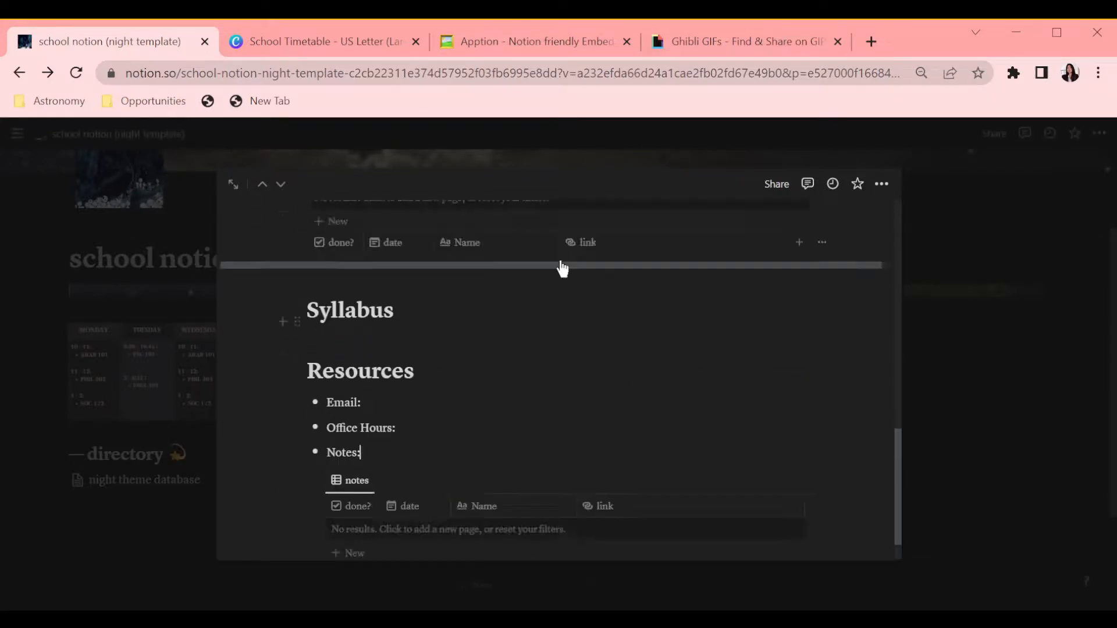
Step: Insert an embedded PDF block under the Syllabus heading
click(353, 508)
text(/pdf)
click(389, 484)
scroll(685, 403, up, 4)
scroll(603, 343, down, 8)
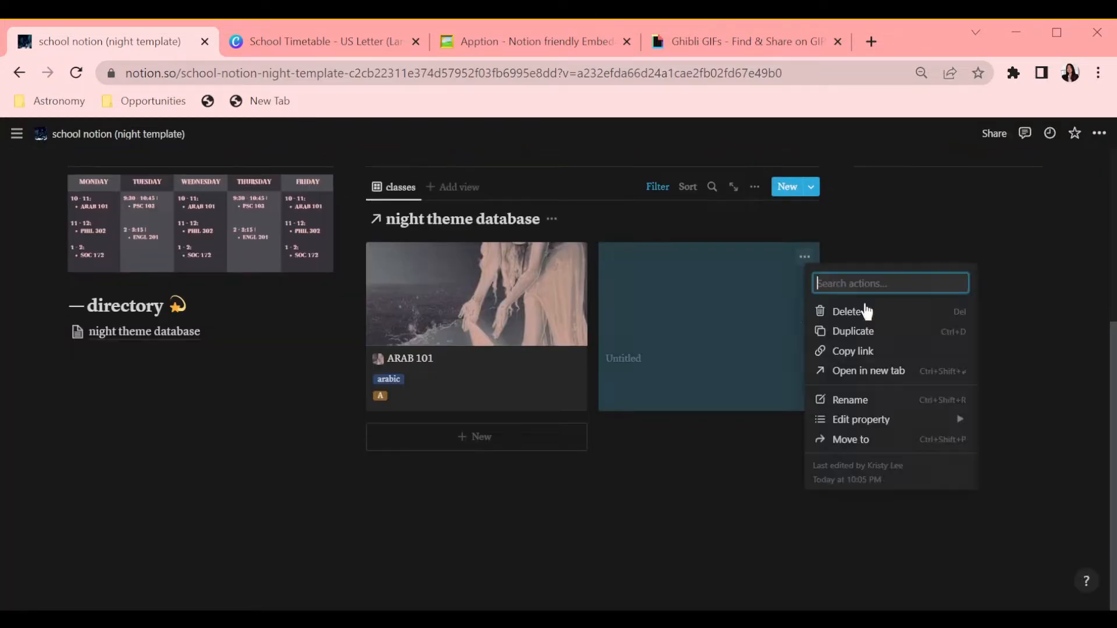
Step: Finish the PHIL 302 notes filter with focus? philosophy, and title the next class page SOC 172
click(837, 305)
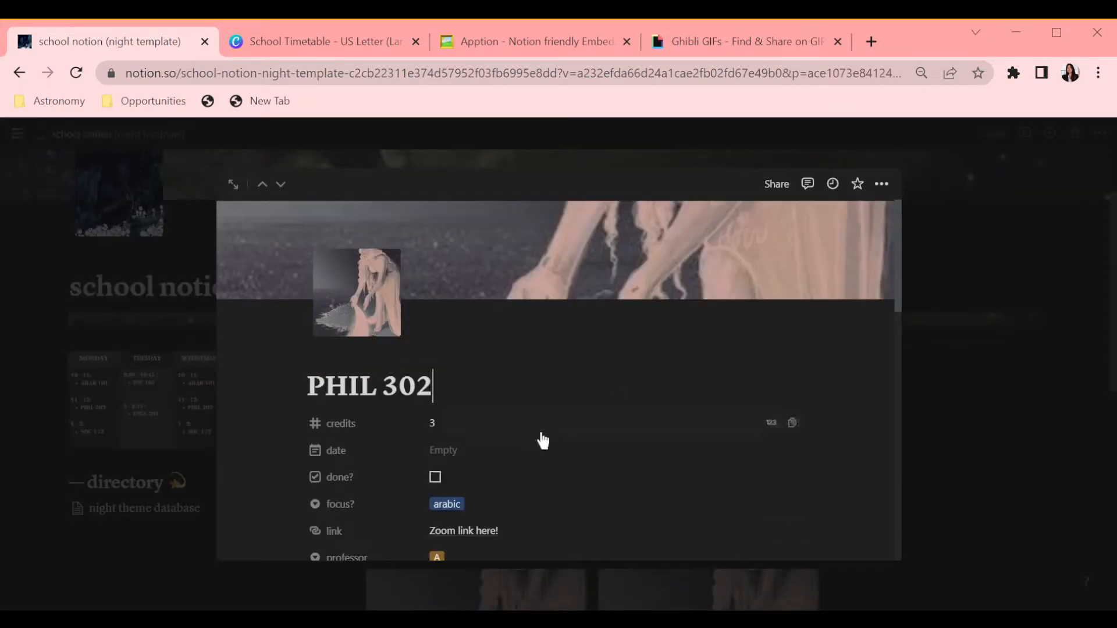
scroll(692, 377, down, 5)
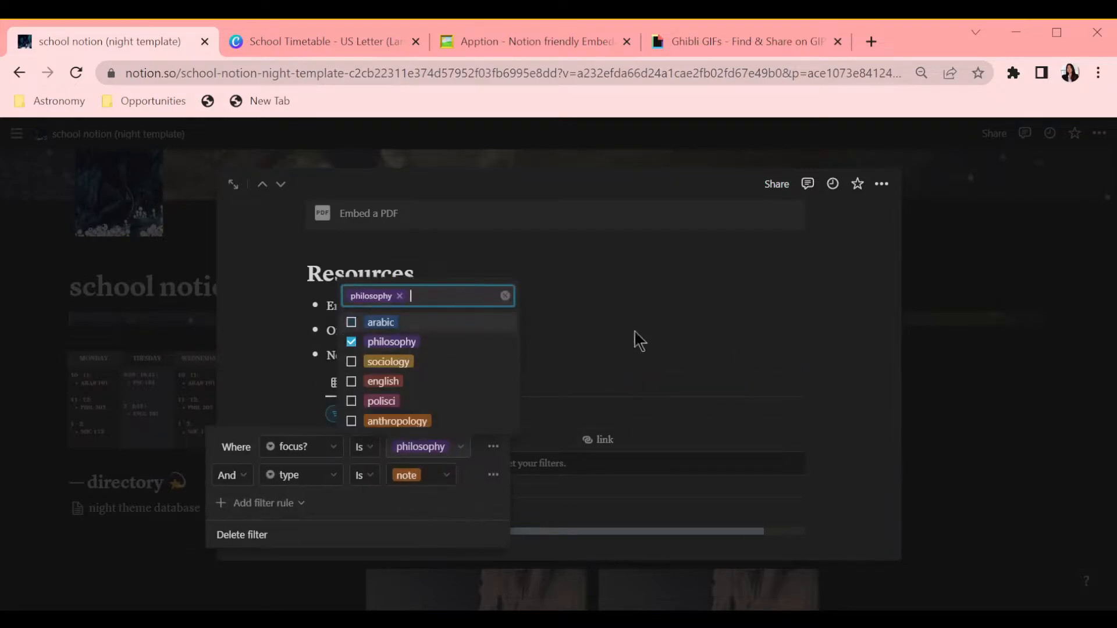
click(552, 329)
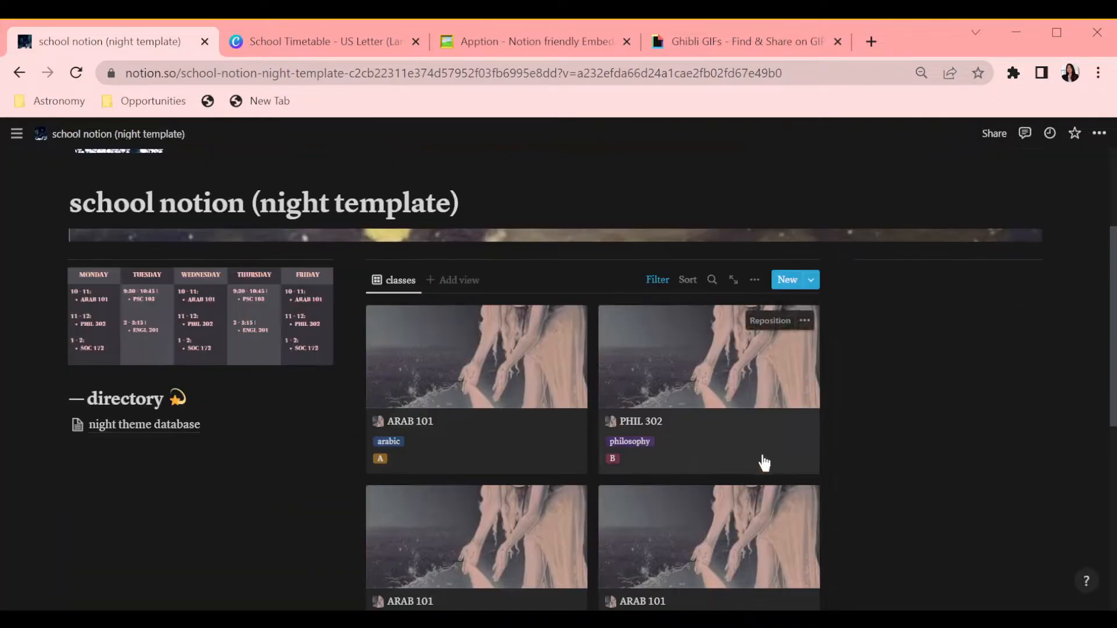
click(760, 461)
click(324, 335)
click(749, 284)
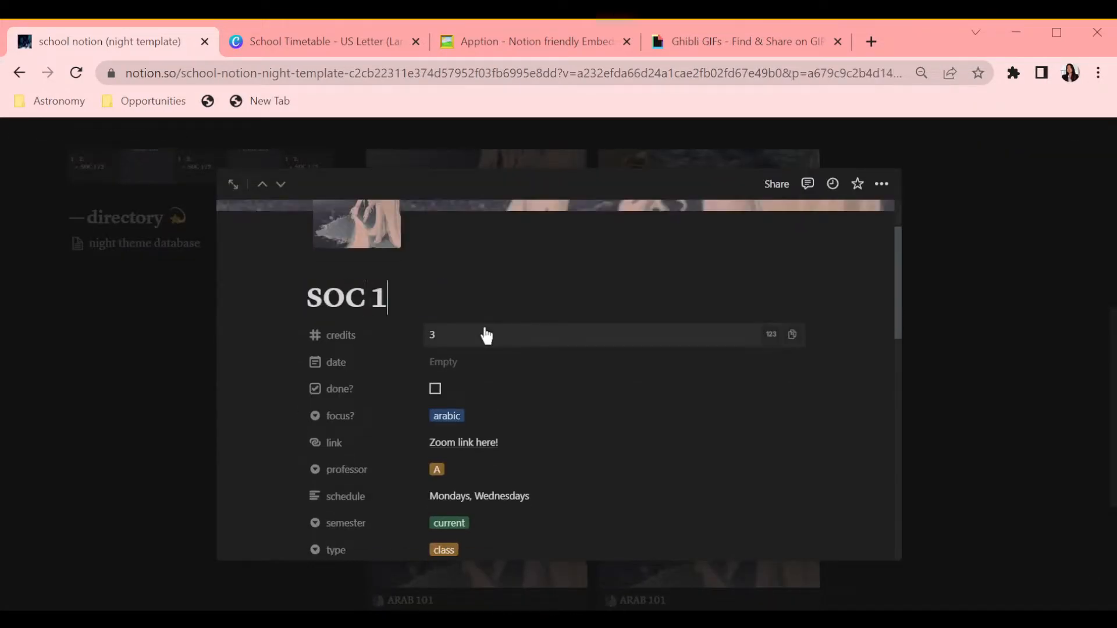
text(72)
Step: Set the SOC 172 page's assignments and notes filters' focus? to sociology
click(447, 416)
click(512, 511)
click(436, 469)
scroll(618, 312, down, 5)
click(341, 312)
click(413, 344)
click(338, 444)
click(504, 431)
scroll(595, 423, down, 5)
click(362, 414)
click(427, 447)
click(388, 361)
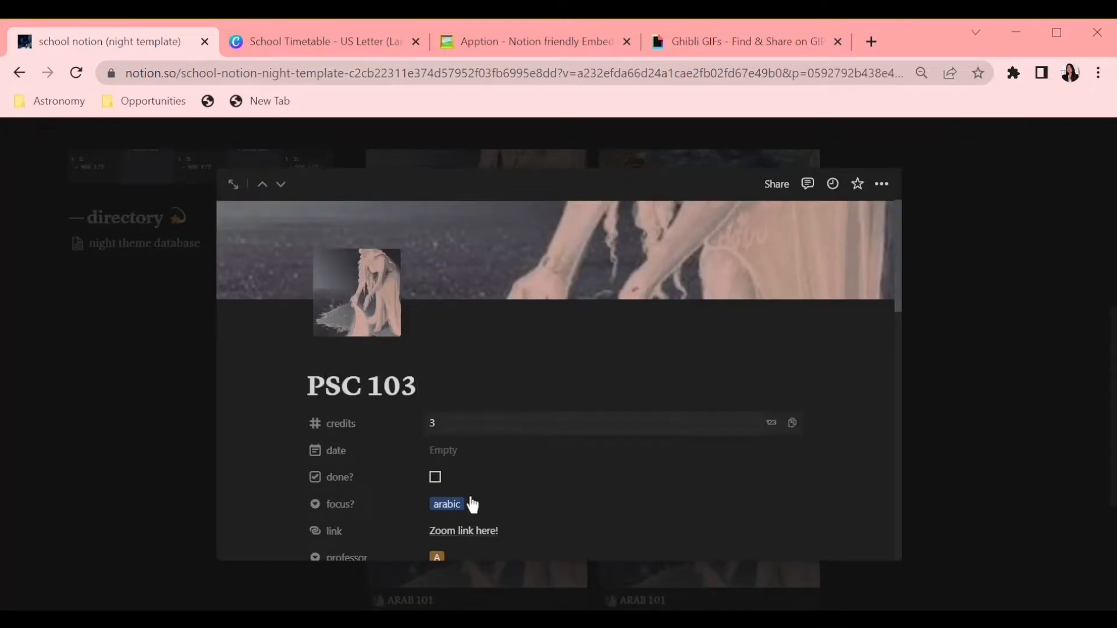
click(472, 503)
click(499, 460)
Step: On the PSC 103 page, set the assignments and notes filters' focus? to polisci
scroll(494, 431, down, 4)
click(480, 292)
click(465, 398)
scroll(464, 404, down, 3)
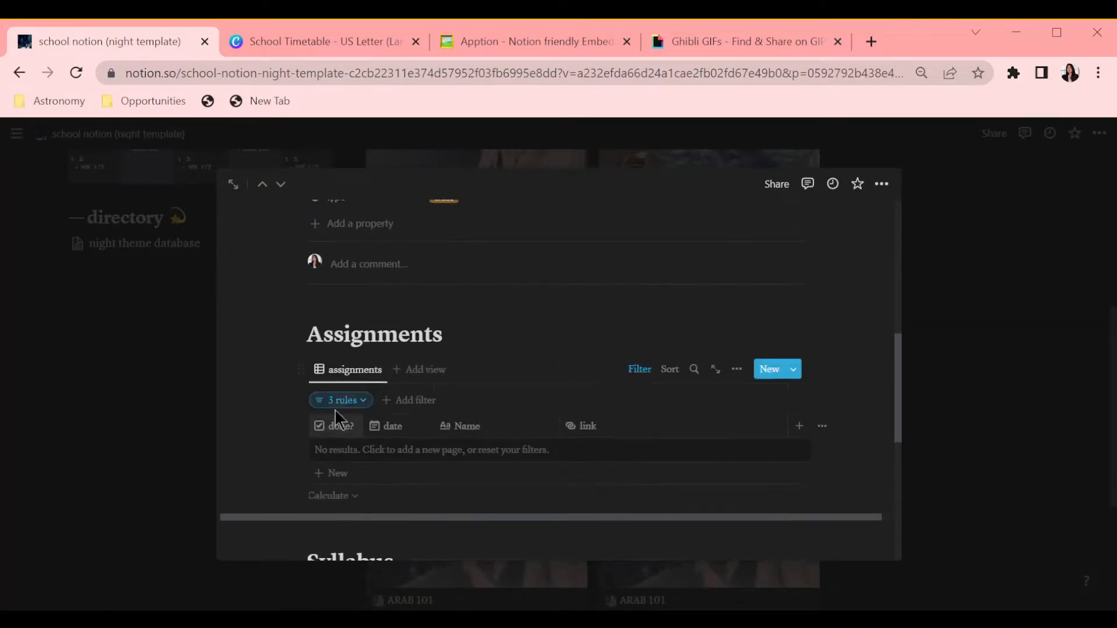
click(341, 400)
click(413, 432)
click(399, 567)
click(384, 488)
scroll(578, 395, down, 6)
click(360, 414)
click(427, 446)
click(387, 400)
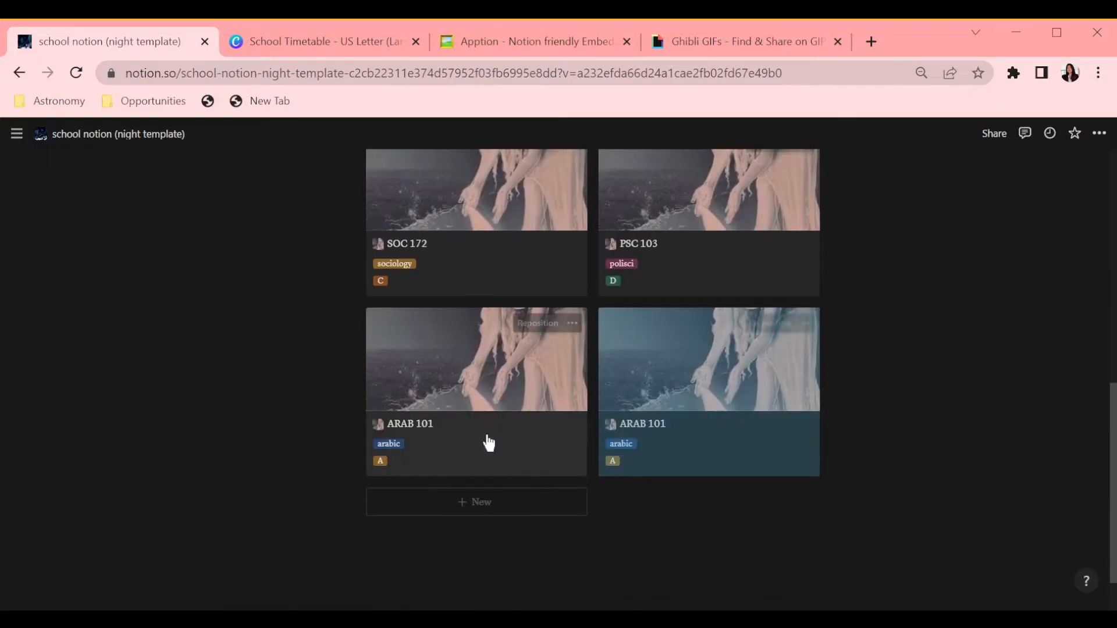
click(486, 444)
Step: Title the next class page ENG 201 and set its assignments and notes filters' focus? to english
text(ENG 201)
click(443, 501)
click(490, 448)
scroll(491, 407, down, 5)
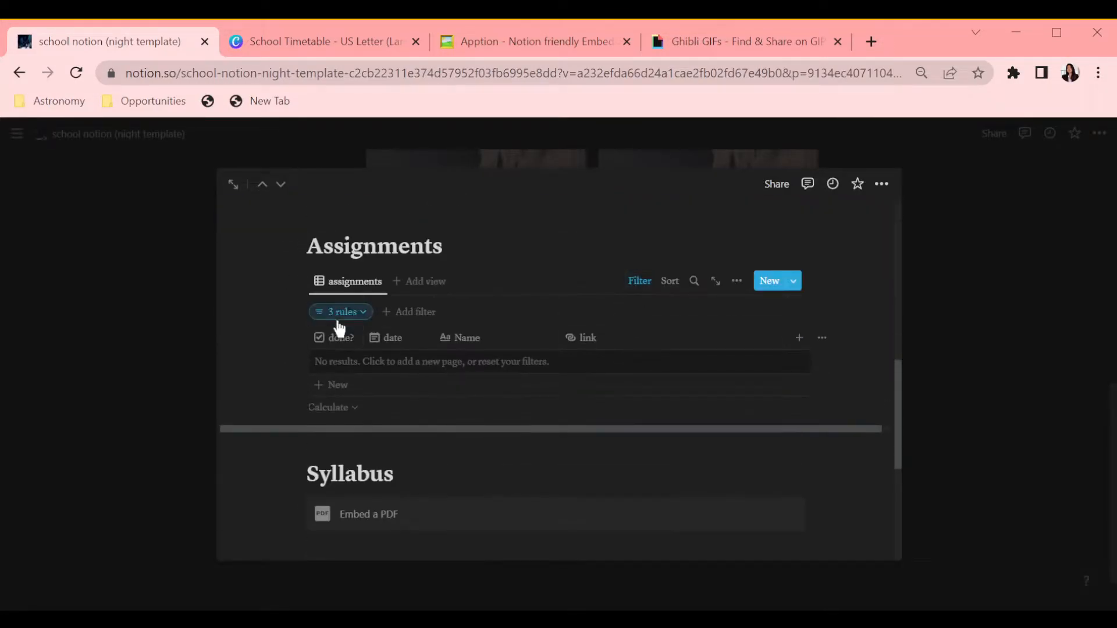
click(341, 311)
click(415, 344)
click(375, 460)
click(688, 346)
scroll(681, 372, down, 5)
click(641, 419)
click(356, 449)
click(434, 482)
click(633, 344)
scroll(633, 344, up, 5)
click(436, 439)
click(468, 473)
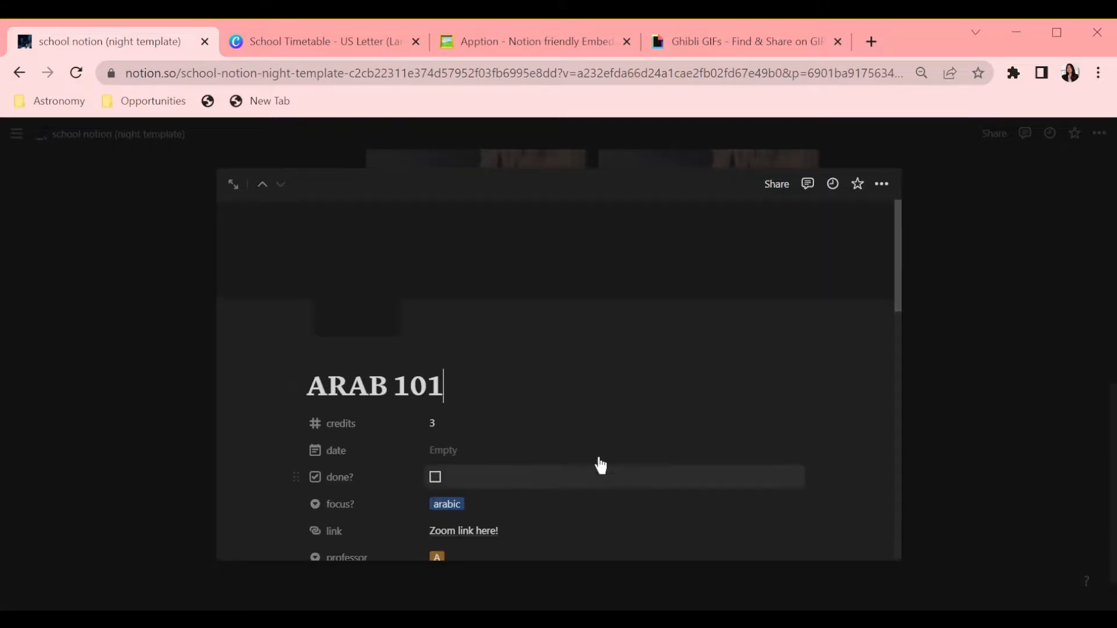
scroll(601, 465, down, 1)
Step: Set the ANTH 101 page's assignments and notes filters' focus? to anthropology
triple_click(494, 301)
click(532, 419)
click(511, 563)
drag(388, 303, 325, 313)
scroll(474, 376, down, 10)
scroll(474, 376, up, 4)
click(349, 365)
click(407, 398)
click(379, 568)
click(365, 426)
click(587, 416)
click(608, 487)
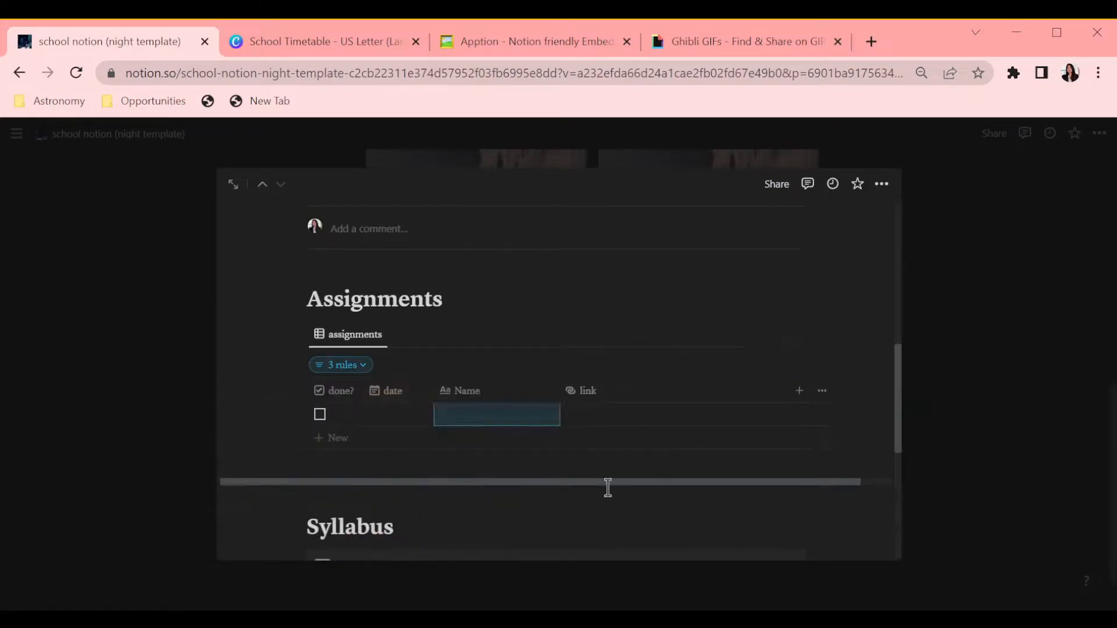
scroll(608, 487, down, 6)
click(642, 382)
click(570, 453)
click(358, 413)
click(419, 447)
click(399, 421)
click(381, 322)
Step: Replace the icon and cover images of the SOC 172 and PSC 103 class pages
click(713, 299)
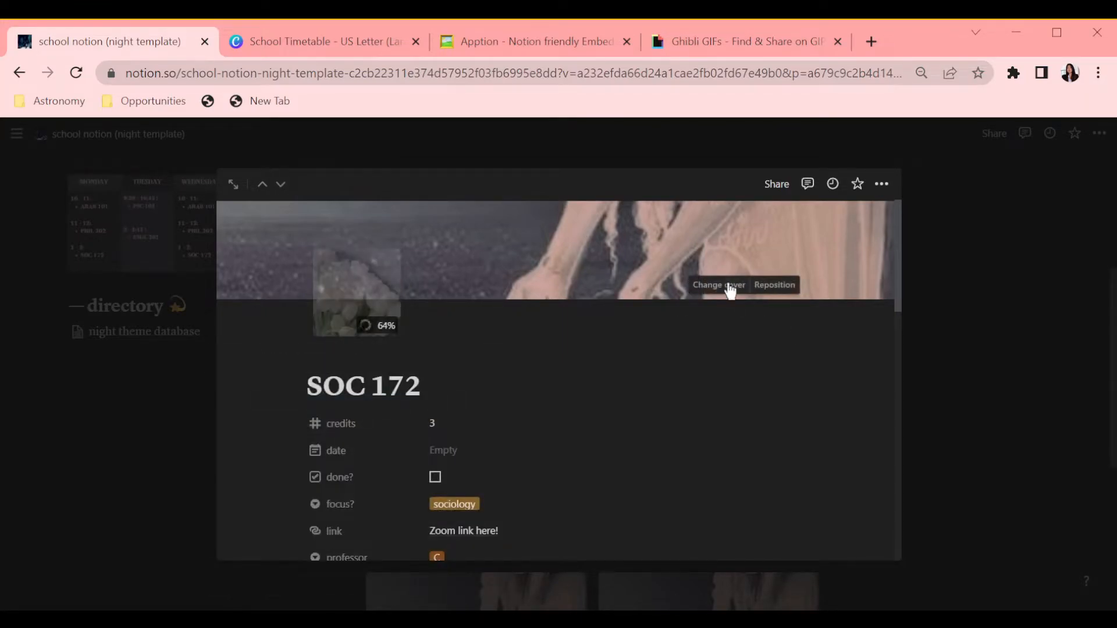
click(723, 287)
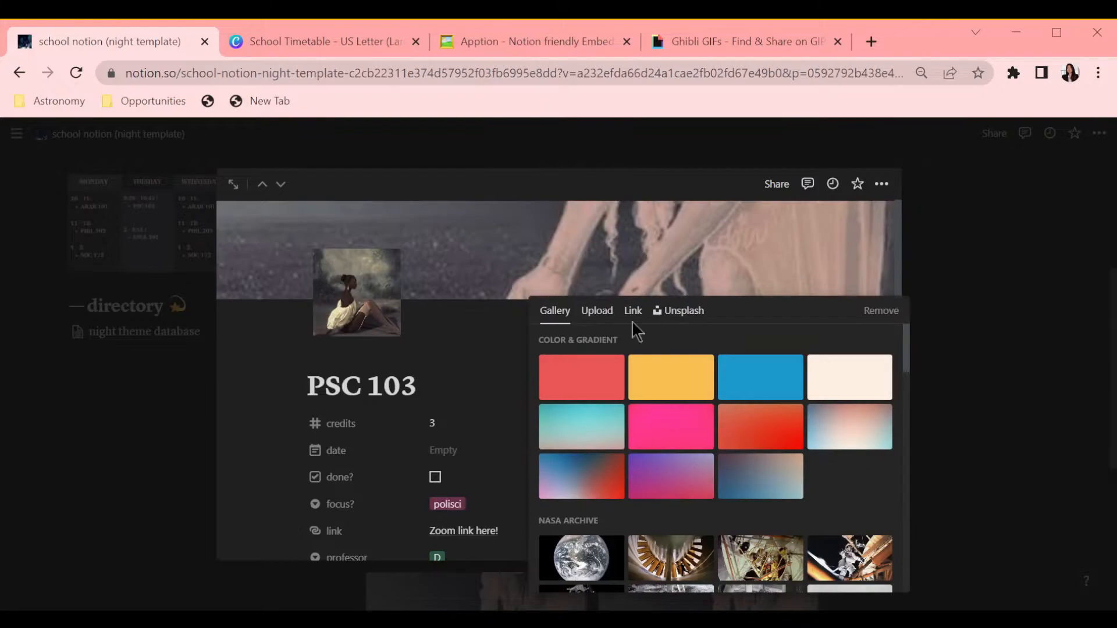
click(596, 312)
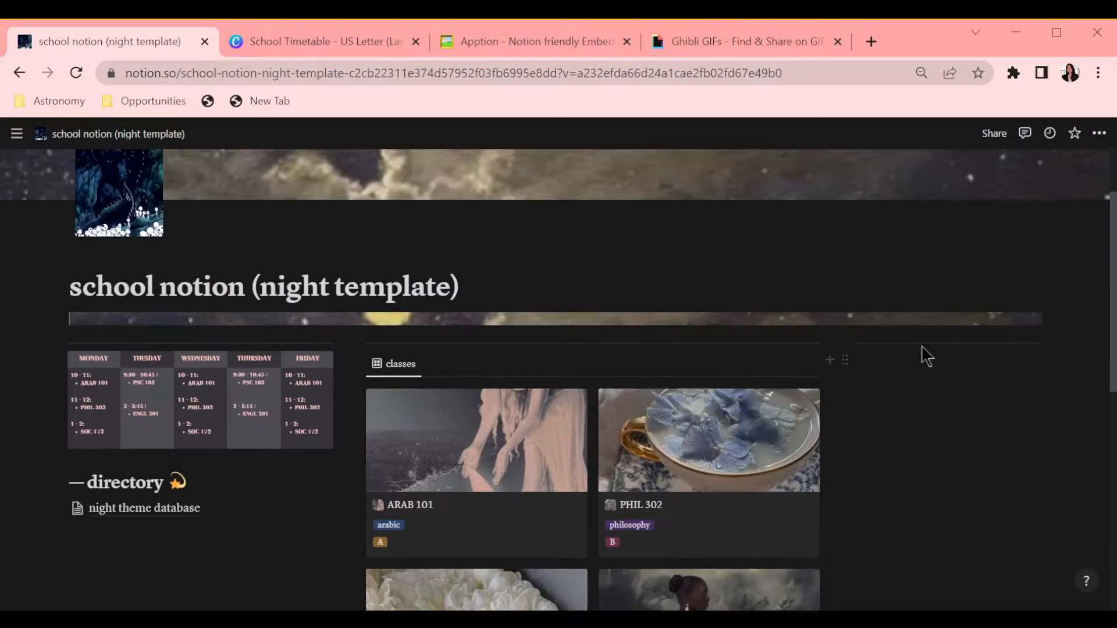
scroll(517, 450, down, 6)
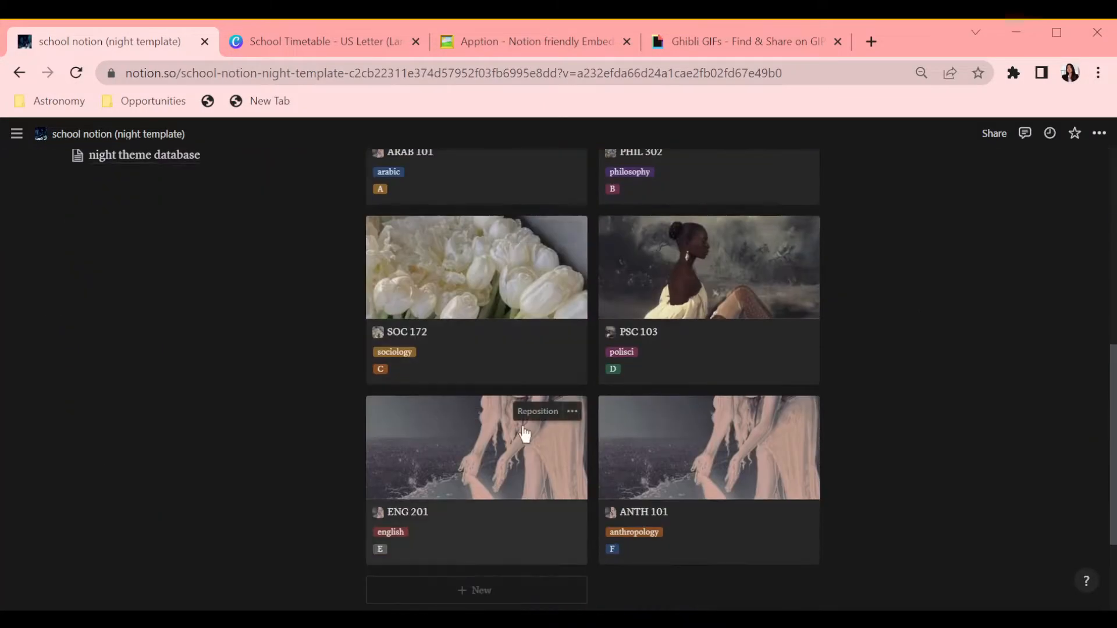
click(537, 483)
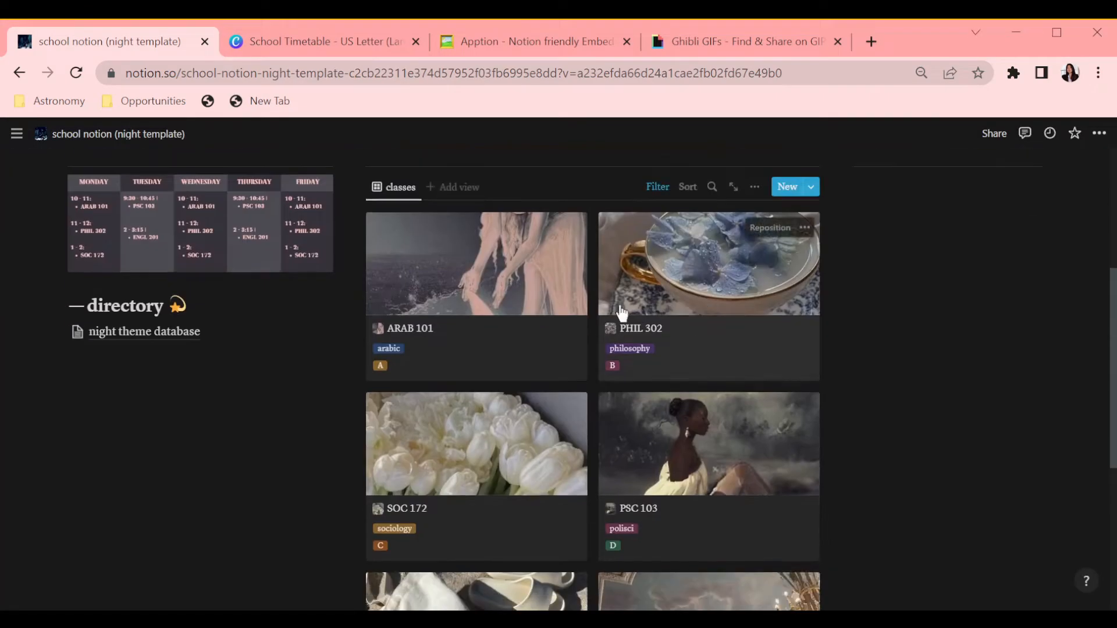
Step: Set a new cover image for ANTH 101 and reorder the class cards in the gallery
drag(459, 274, 689, 285)
scroll(930, 419, down, 1)
drag(454, 543, 709, 531)
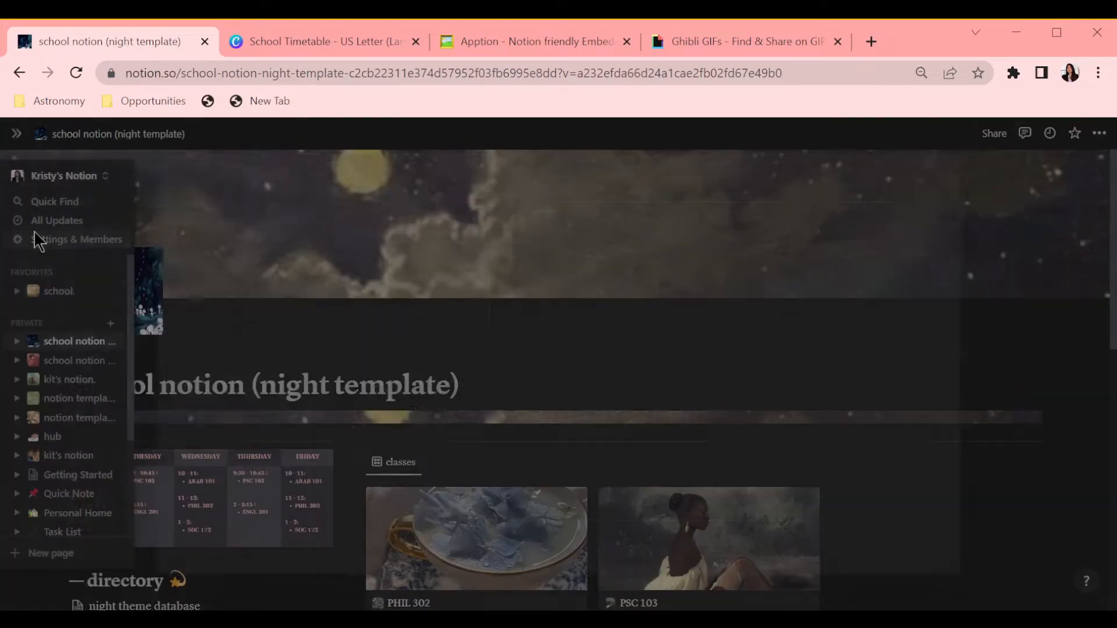
Step: Browse the workspace settings dialog
click(40, 239)
scroll(487, 343, down, 5)
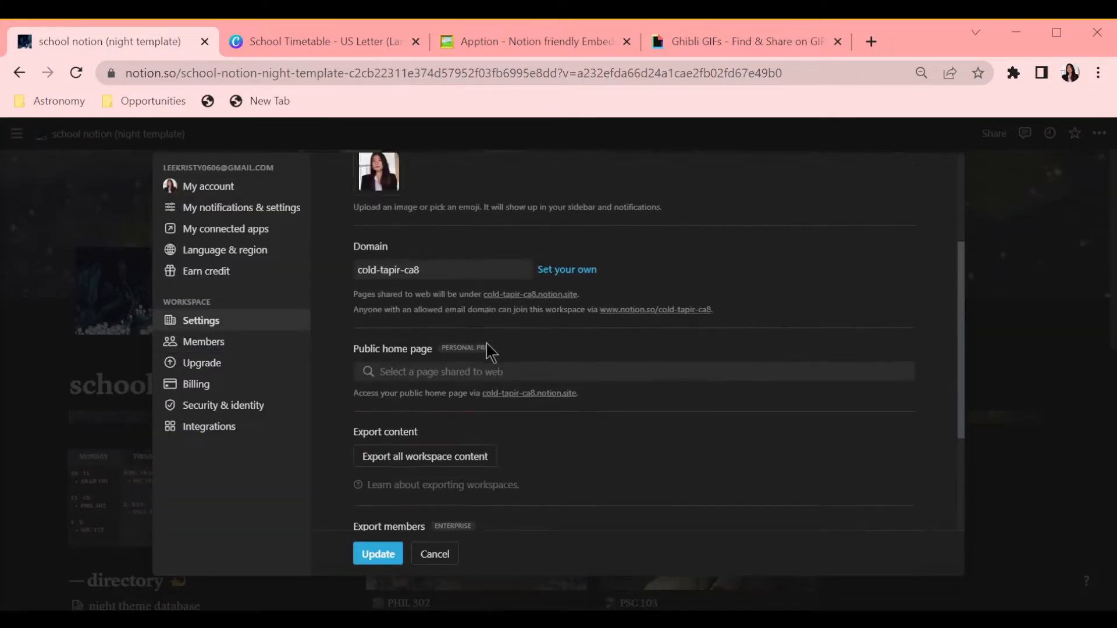
click(243, 207)
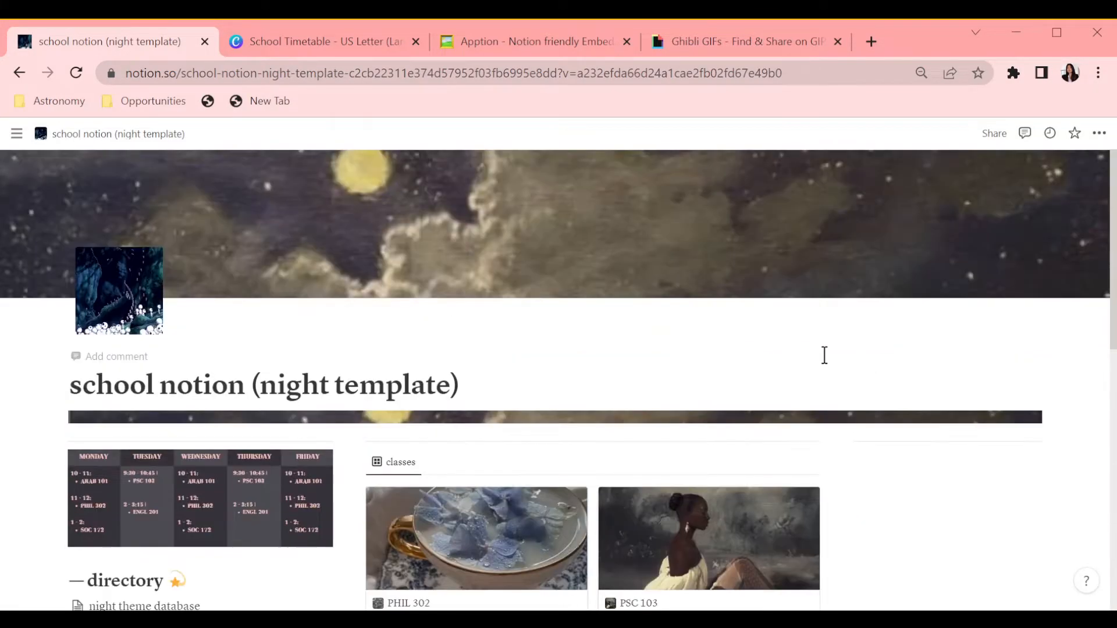
scroll(822, 353, down, 3)
mouse_move(32, 194)
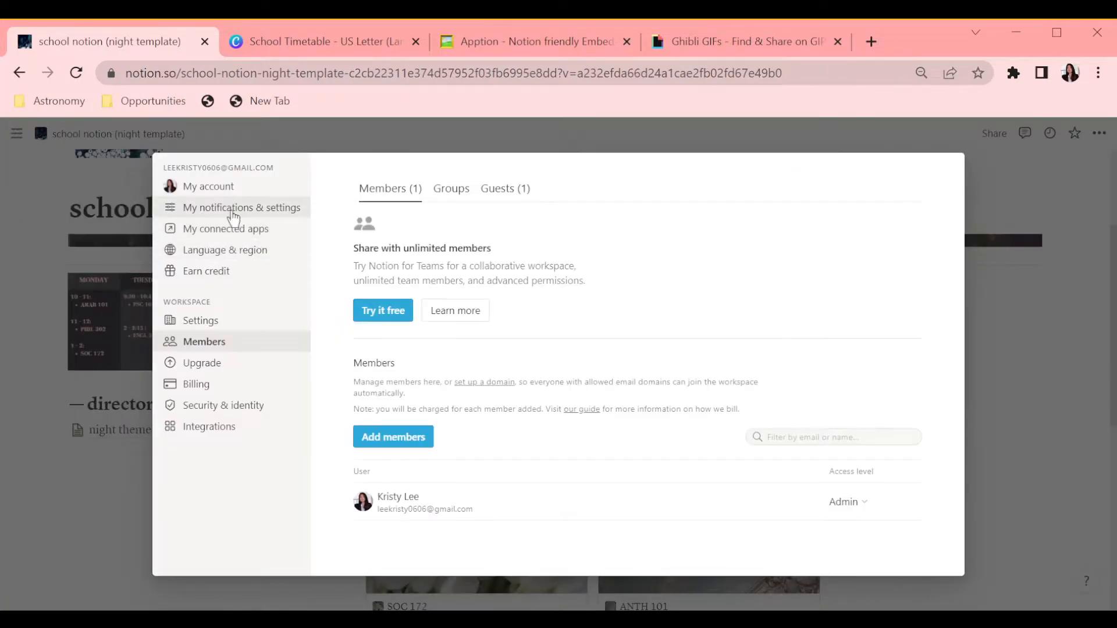
click(998, 415)
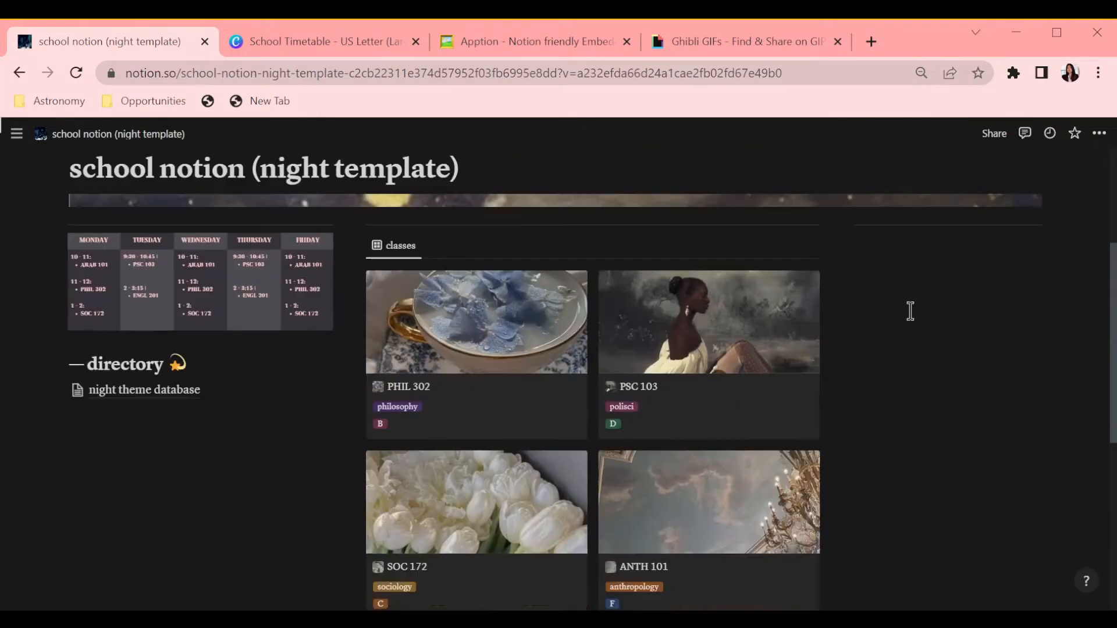
scroll(885, 340, down, 4)
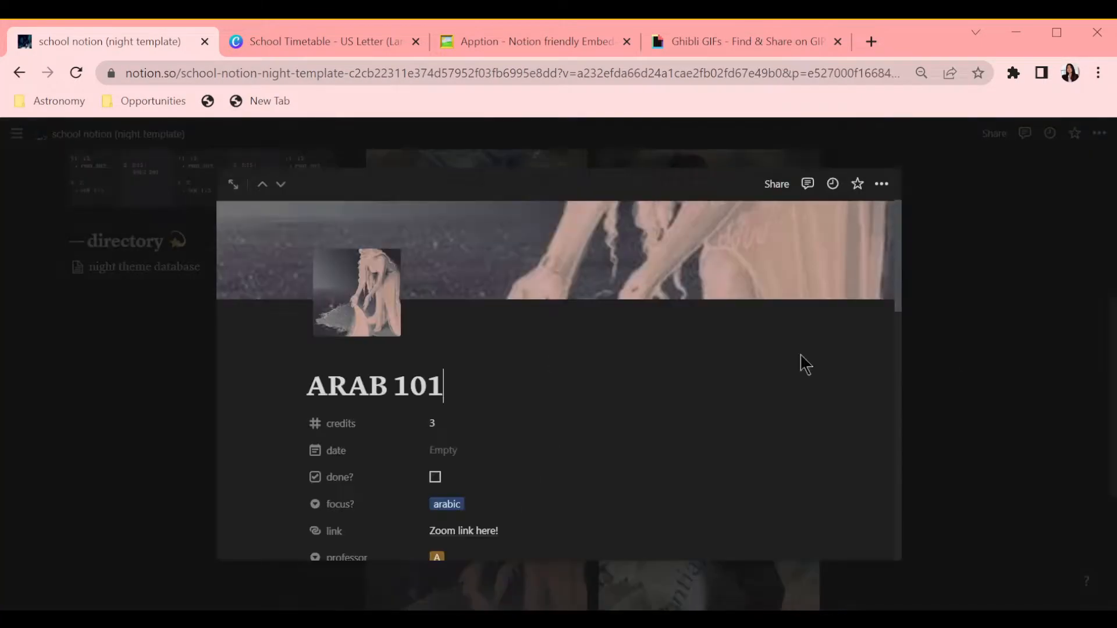
Step: Change the cover images of the ARAB 101 and ENG 201 class pages
click(841, 285)
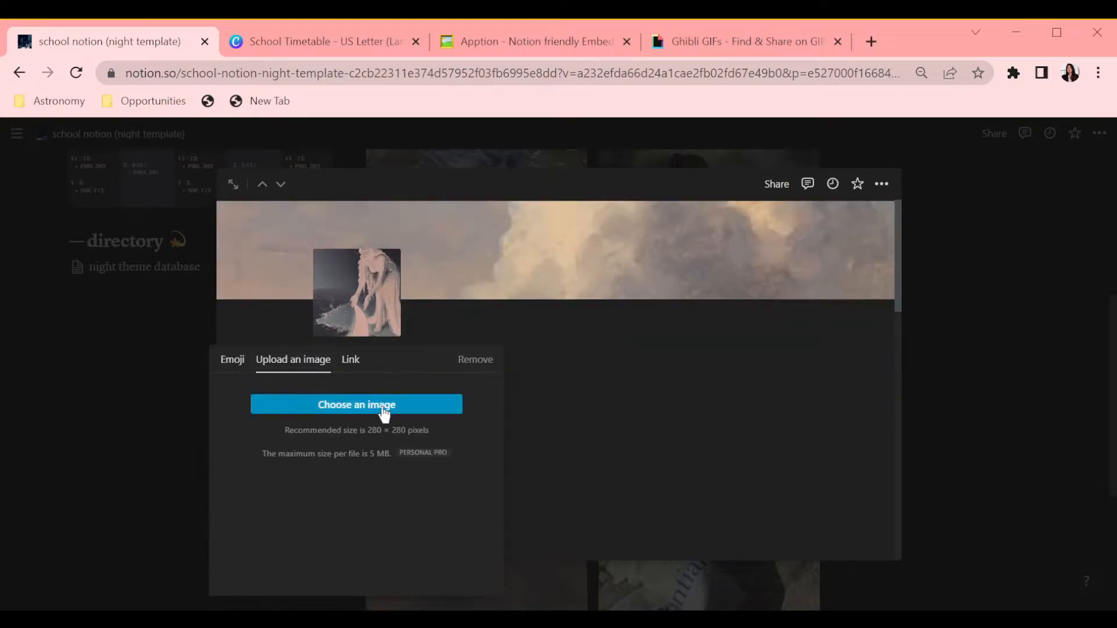
key(Escape)
key(Escape)
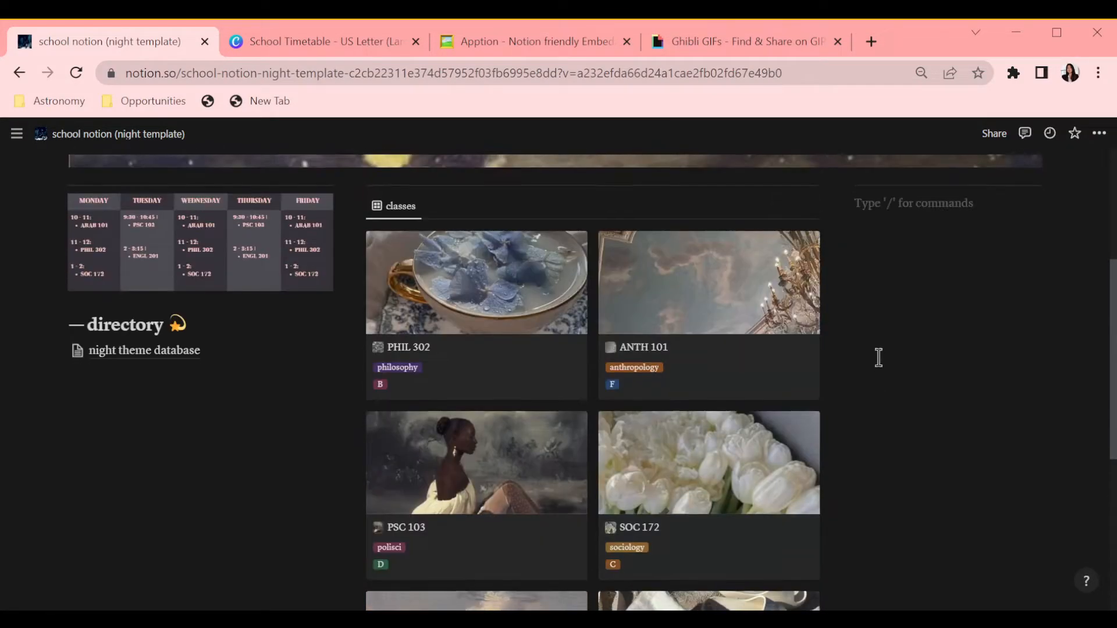
scroll(857, 359, down, 5)
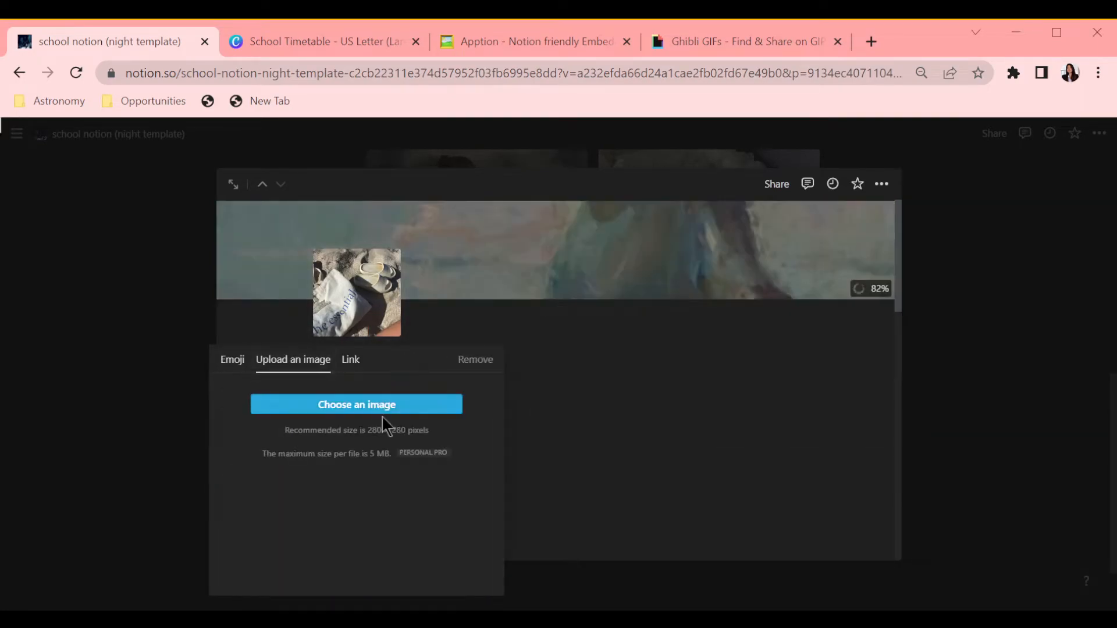
key(Escape)
key(Escape)
Step: Rearrange the class cards in the classes gallery
scroll(990, 384, up, 3)
drag(748, 484, 515, 519)
key(ctrl+z)
scroll(865, 424, down, 2)
scroll(865, 424, up, 2)
drag(543, 356, 815, 501)
mouse_move(694, 327)
mouse_down()
mouse_move(413, 518)
mouse_move(694, 335)
mouse_up()
scroll(694, 335, down, 2)
drag(512, 273, 808, 454)
scroll(808, 454, up, 2)
drag(712, 495, 558, 500)
click(982, 412)
scroll(930, 407, down, 2)
Step: Upload a new cover image for the ANTH 101 class page
click(776, 453)
click(717, 284)
click(593, 311)
click(675, 358)
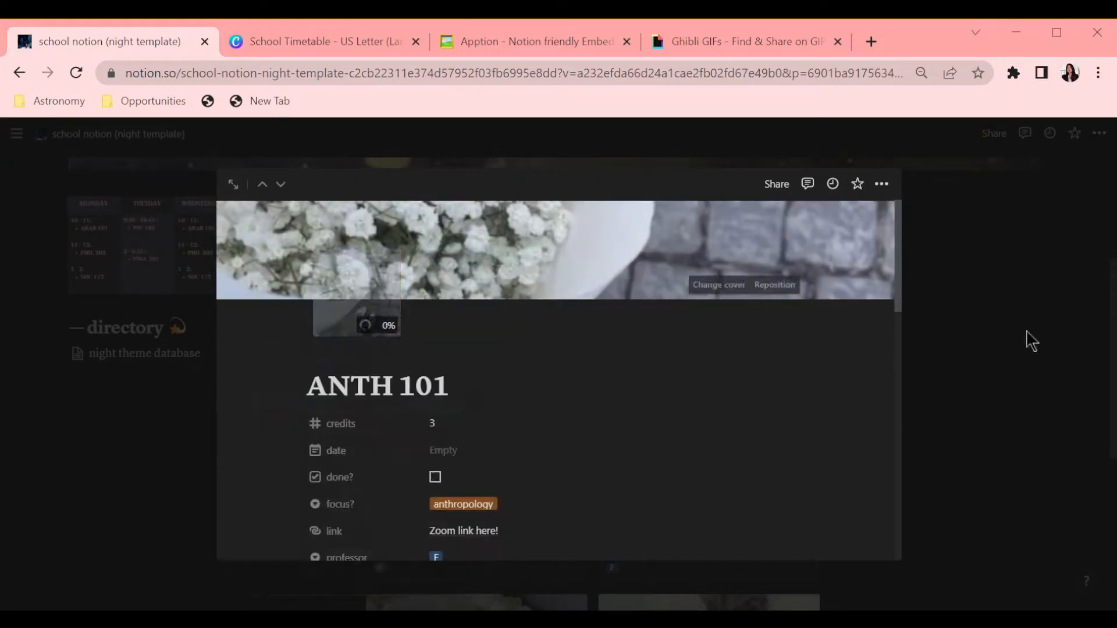
click(1027, 351)
Step: Move another class card to a new position in the gallery
scroll(718, 384, down, 3)
scroll(732, 380, up, 3)
scroll(733, 380, down, 2)
drag(780, 254, 811, 398)
scroll(947, 391, down, 1)
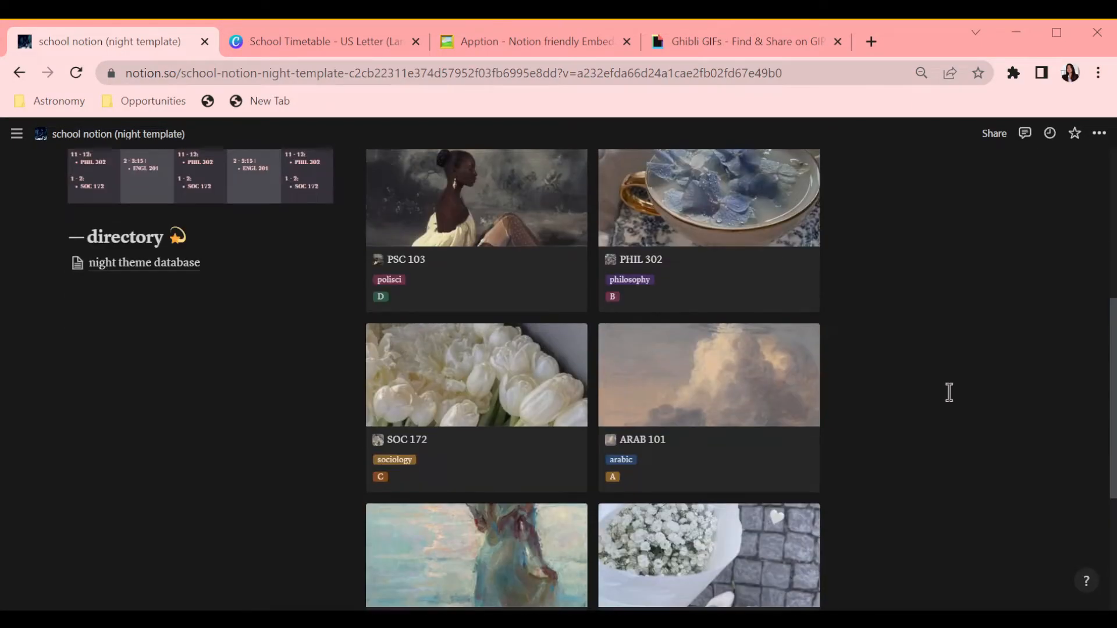
Step: Switch to the Apption tab
scroll(937, 384, up, 5)
scroll(895, 338, down, 4)
scroll(871, 325, up, 4)
scroll(869, 346, down, 2)
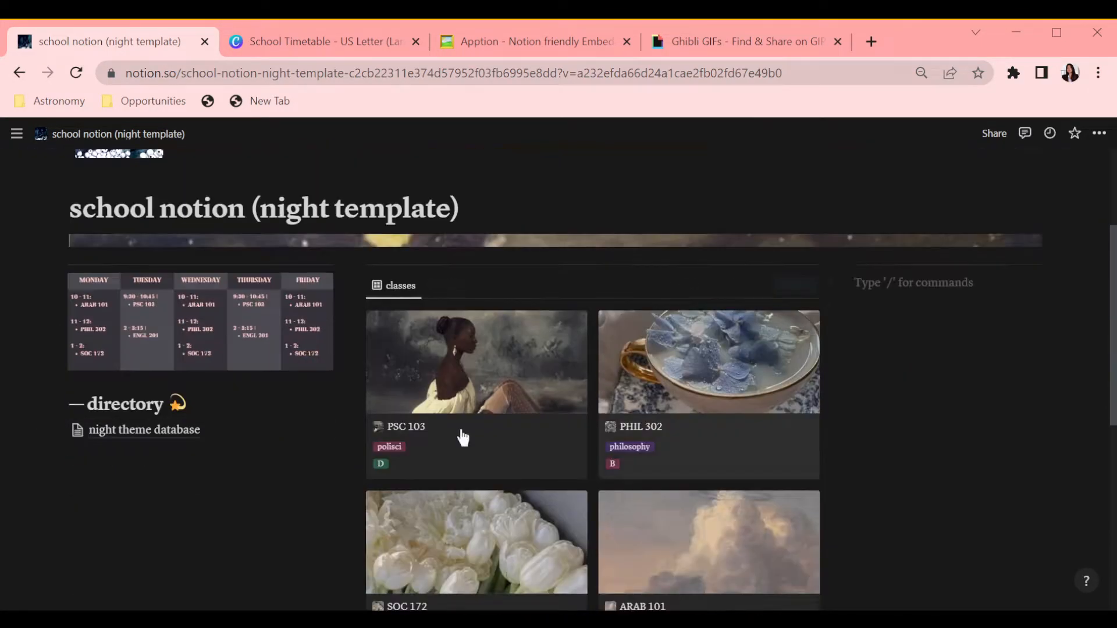
click(535, 41)
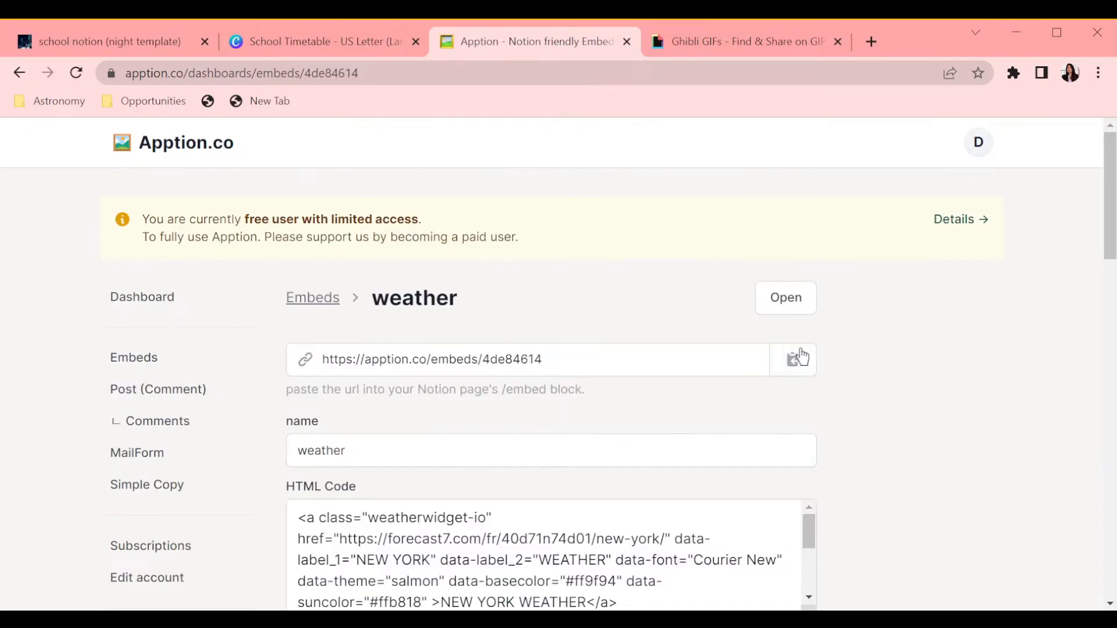
Step: Embed the copied weather widget link in the dashboard below the directory heading
click(109, 41)
click(46, 431)
text(em)
click(182, 402)
text(https://apption.co/embeds/4de84614)
key(Return)
scroll(402, 378, down, 2)
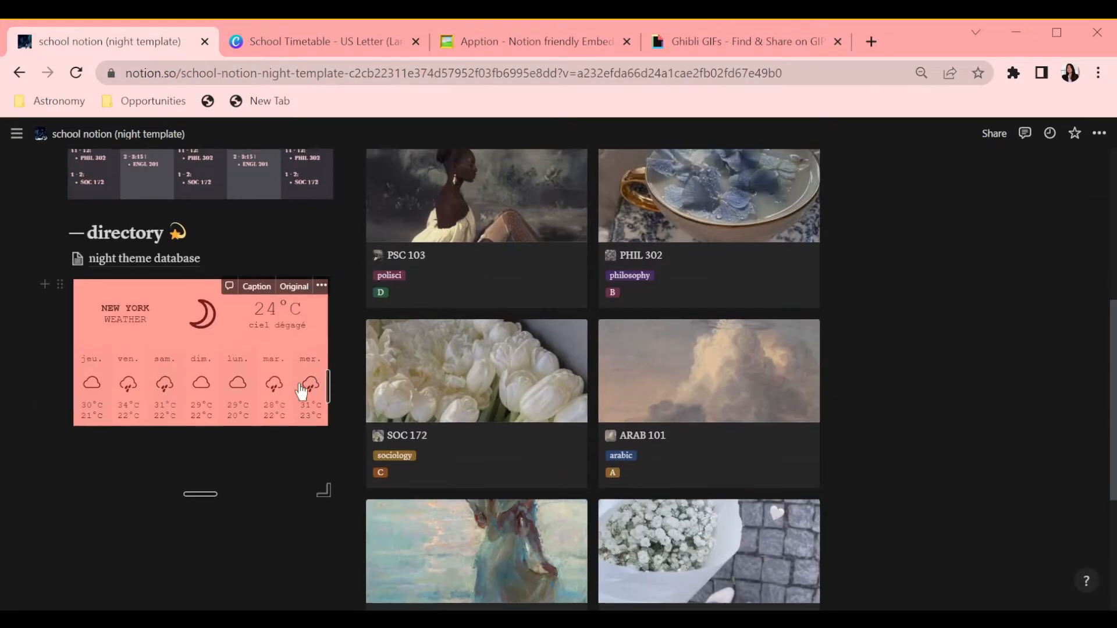
Step: Move the weather widget into a new column to the right of the classes gallery
scroll(857, 253, up, 4)
scroll(847, 251, down, 1)
scroll(419, 454, down, 1)
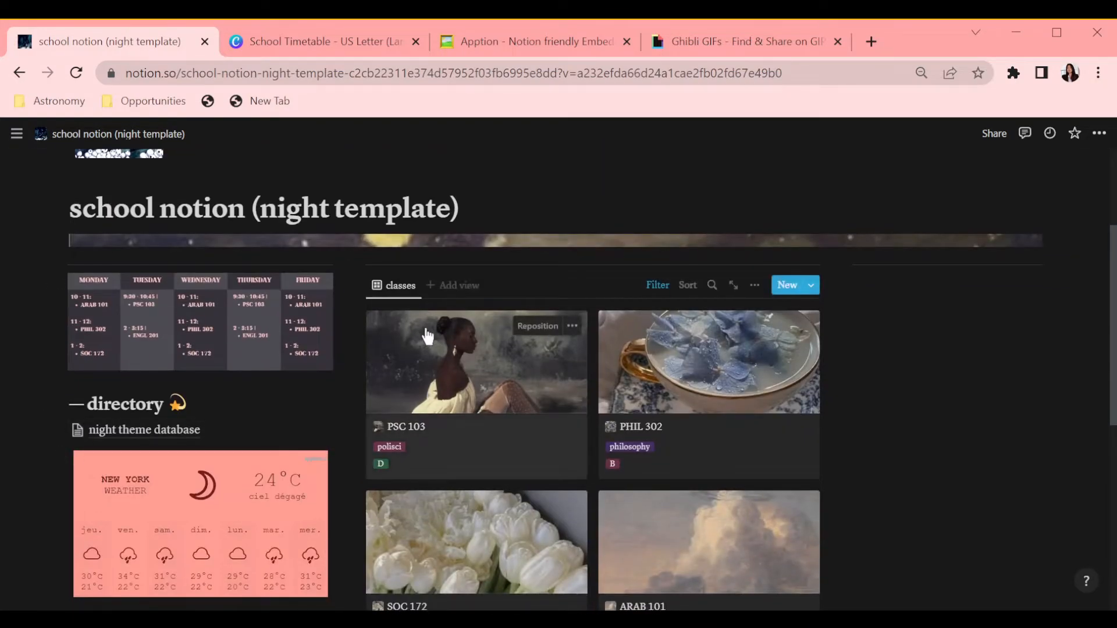
drag(59, 456, 897, 316)
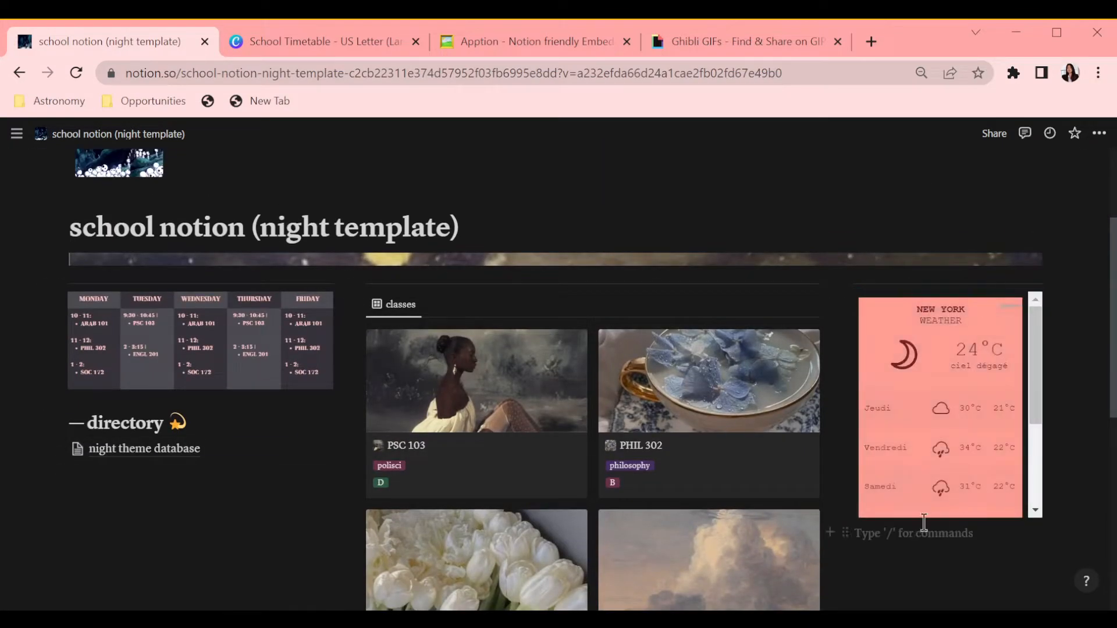
Step: Copy a moon widget from Apption and embed it in the left column above the directory heading
scroll(996, 459, up, 3)
click(527, 41)
click(312, 295)
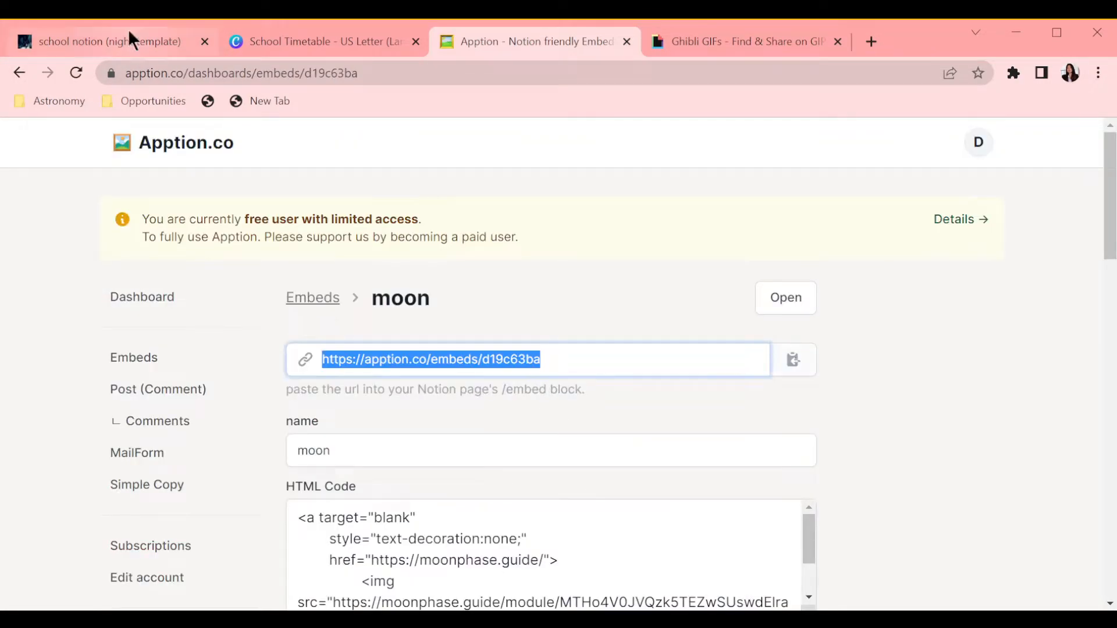
click(128, 29)
click(26, 463)
text(/emb)
click(162, 295)
scroll(864, 324, down, 2)
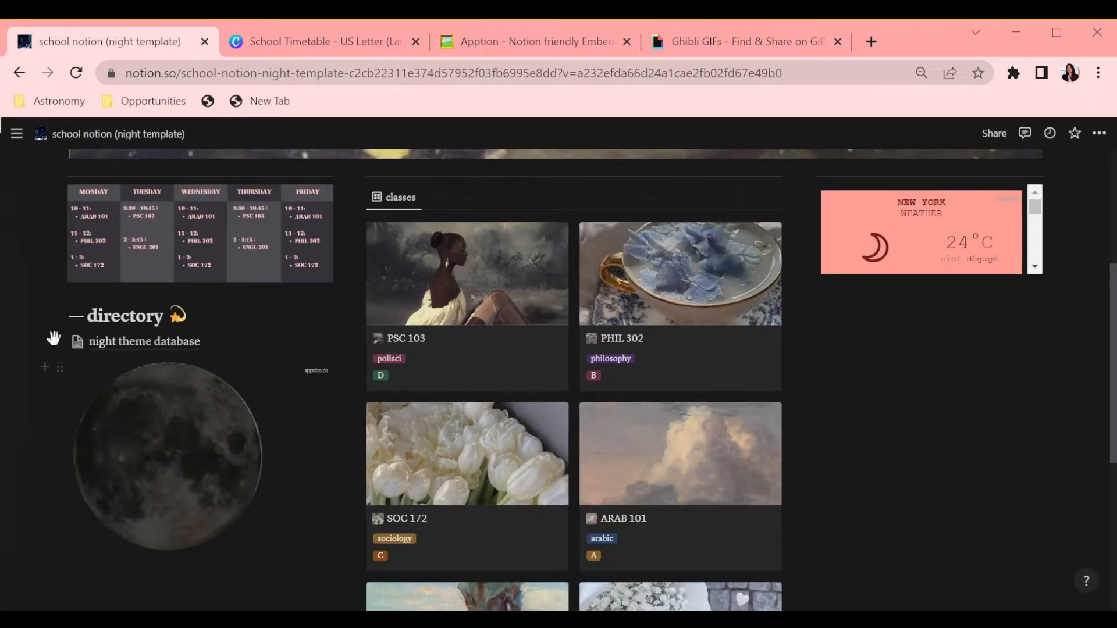
click(922, 449)
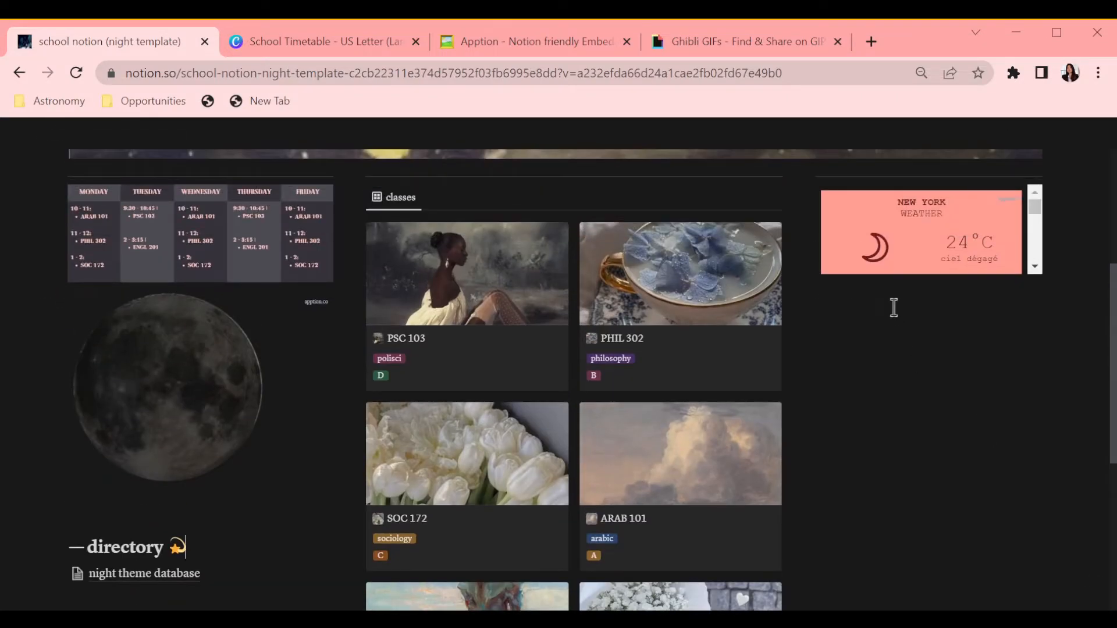
Step: Add a '—goals 🌙' heading 2 with a to-do list (stay positive, drink water) under the weather widget
click(840, 289)
text(/h2)
key(Return)
text(—goals 🙂)
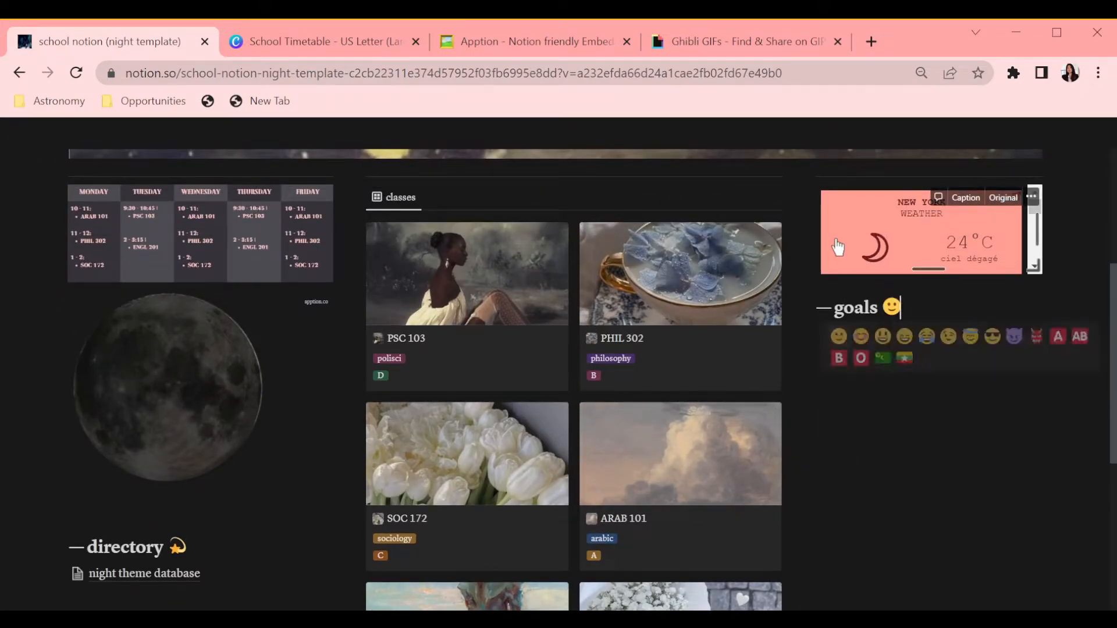
key(BackSpace)
text(:moon)
click(980, 334)
key(Return)
text(/ch)
key(Return)
Step: Add a '—reminders ✨' heading 2 followed by a to-do list (practice yoga, read a few pages every day)
text(/h2)
key(Return)
text(—reminders :sta)
key(Return)
scroll(994, 400, down, 1)
key(Return)
text(/chec)
key(Return)
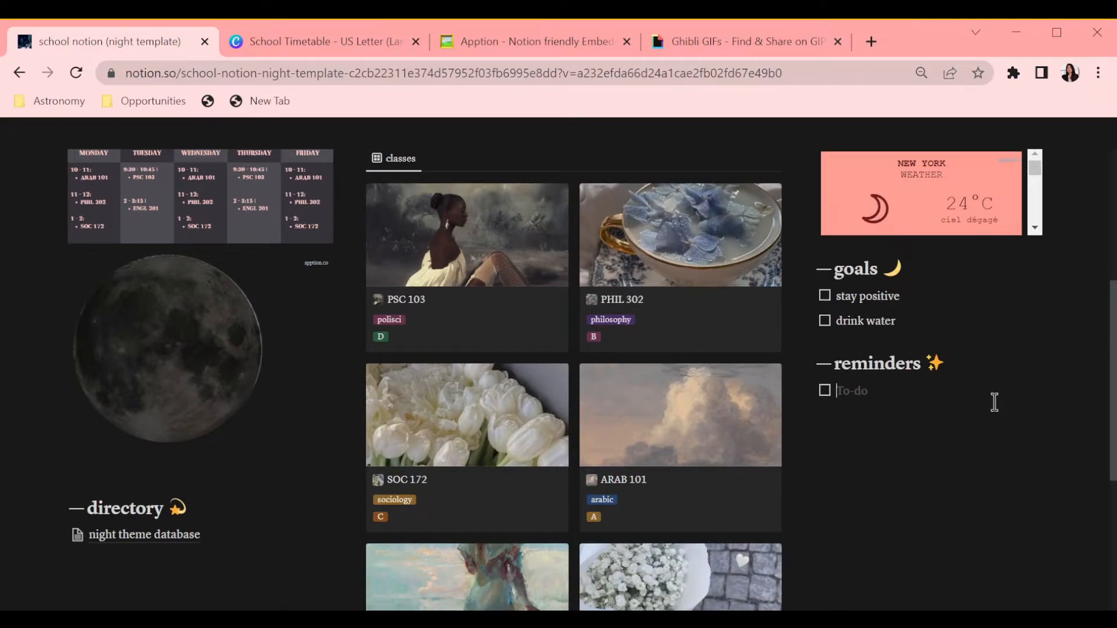
Step: Add an image block below the reminders to-do list
key(Return)
text(/im)
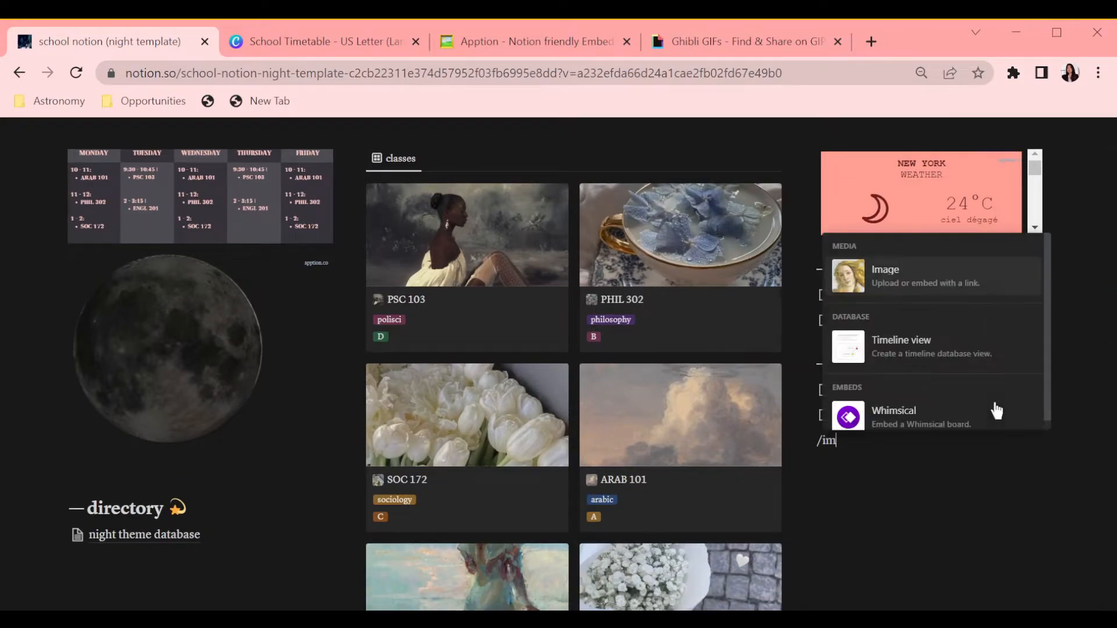
key(Return)
scroll(1004, 329, down, 2)
scroll(1005, 329, up, 3)
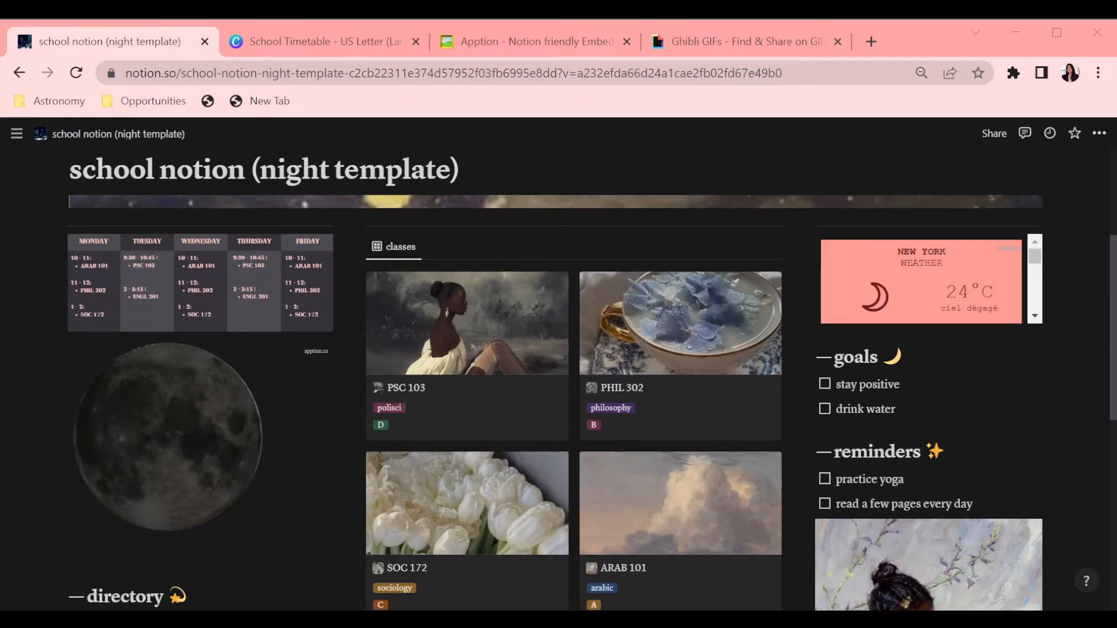
Step: Embed the copied Spotify playlist and move it above the goals heading in the right column
click(806, 247)
click(715, 303)
key(ctrl+v)
click(878, 404)
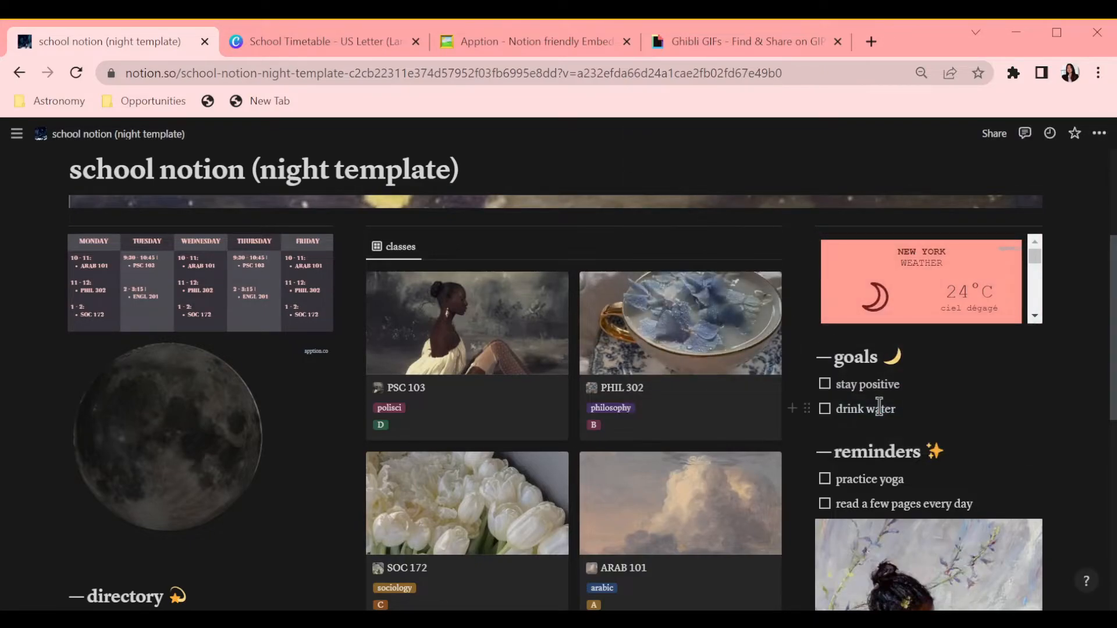
scroll(873, 396, down, 1)
drag(926, 459, 938, 360)
scroll(1007, 377, down, 2)
scroll(954, 381, up, 3)
scroll(166, 383, down, 3)
click(36, 427)
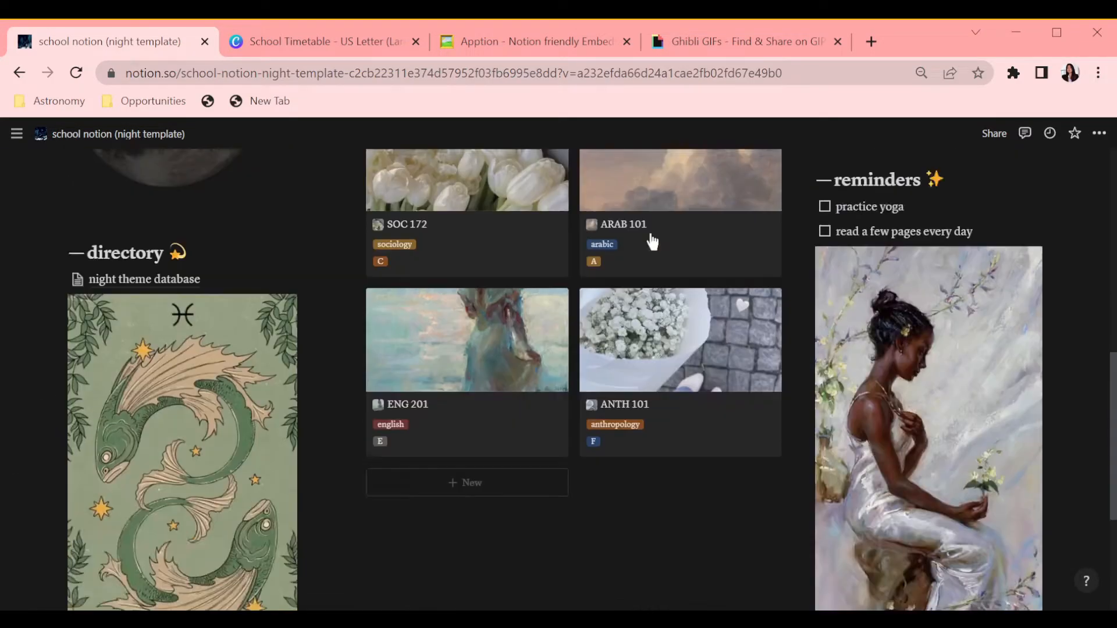
scroll(255, 468, down, 2)
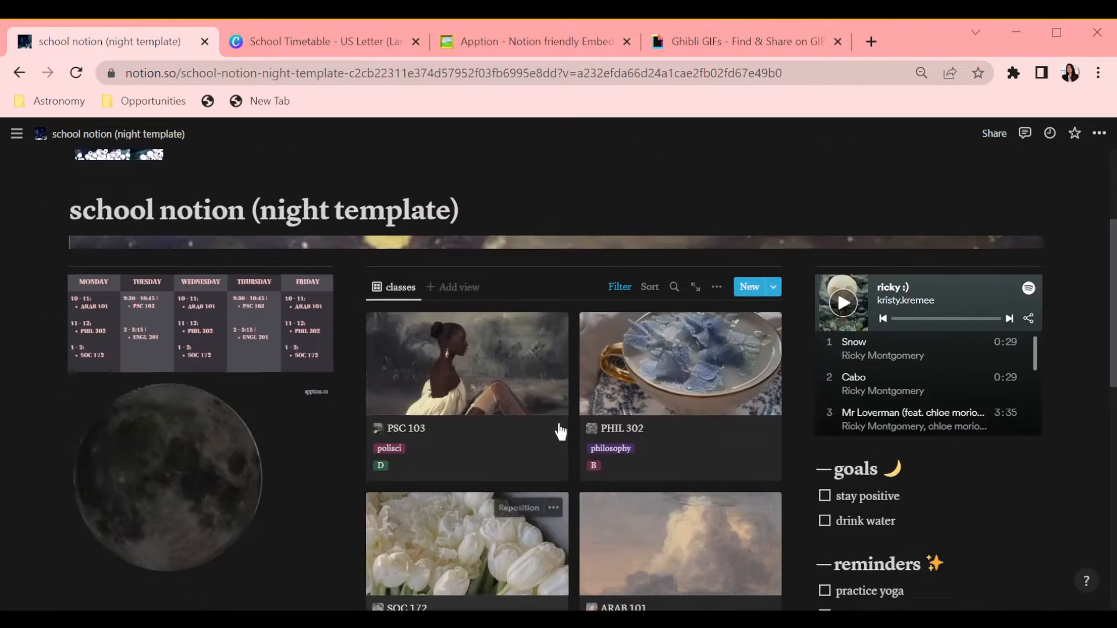
scroll(487, 231, down, 4)
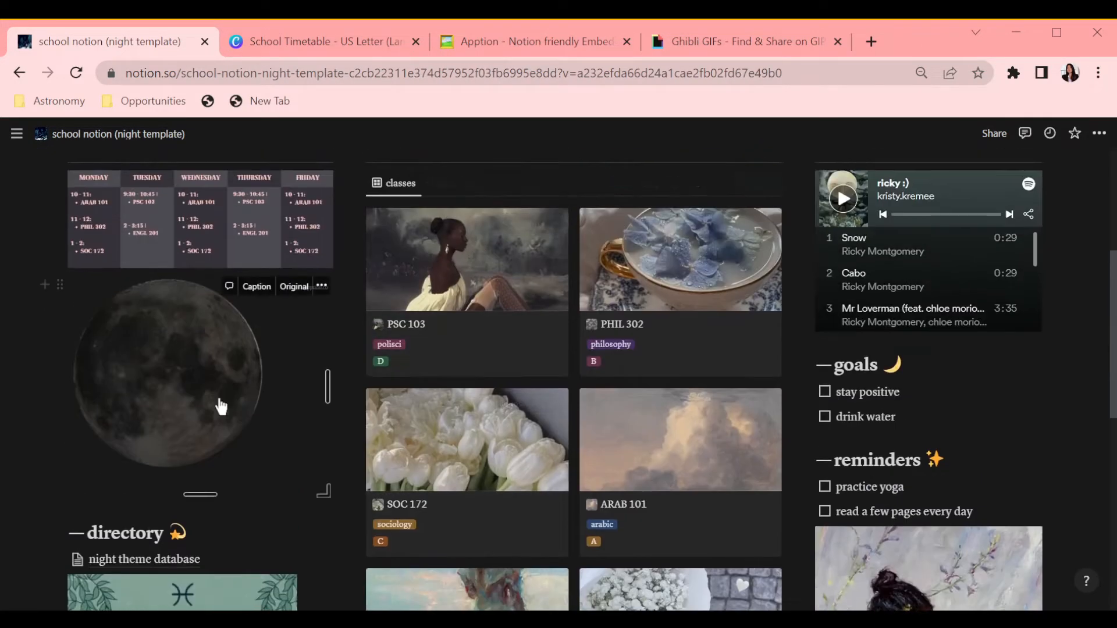
scroll(239, 355, up, 2)
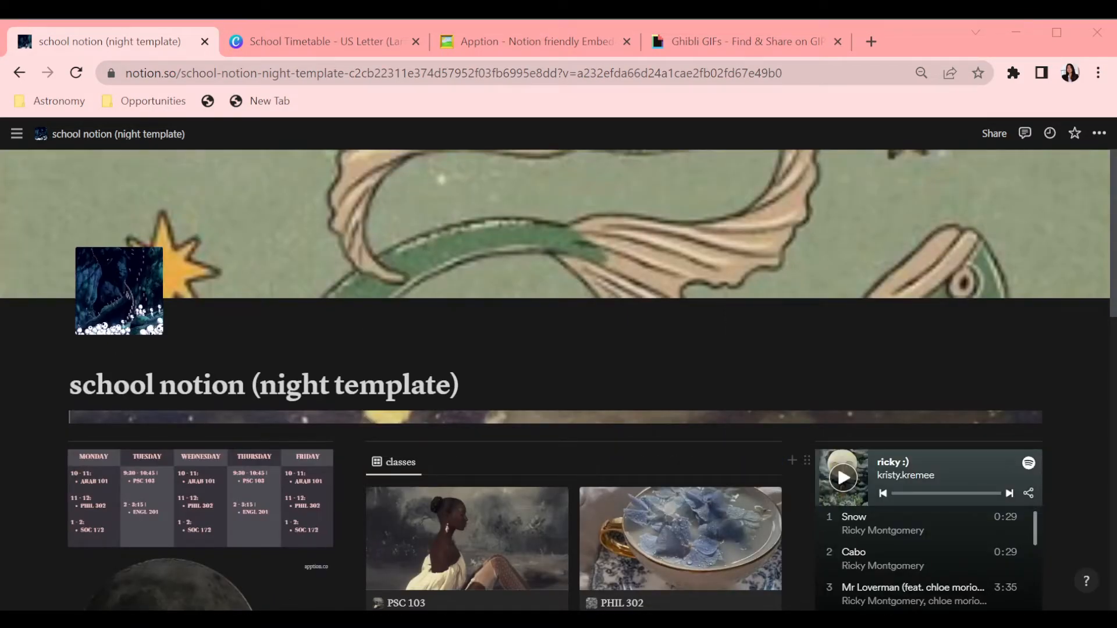
Step: Change the dashboard page cover to a Met Museum painting from the cover gallery
click(956, 283)
click(937, 285)
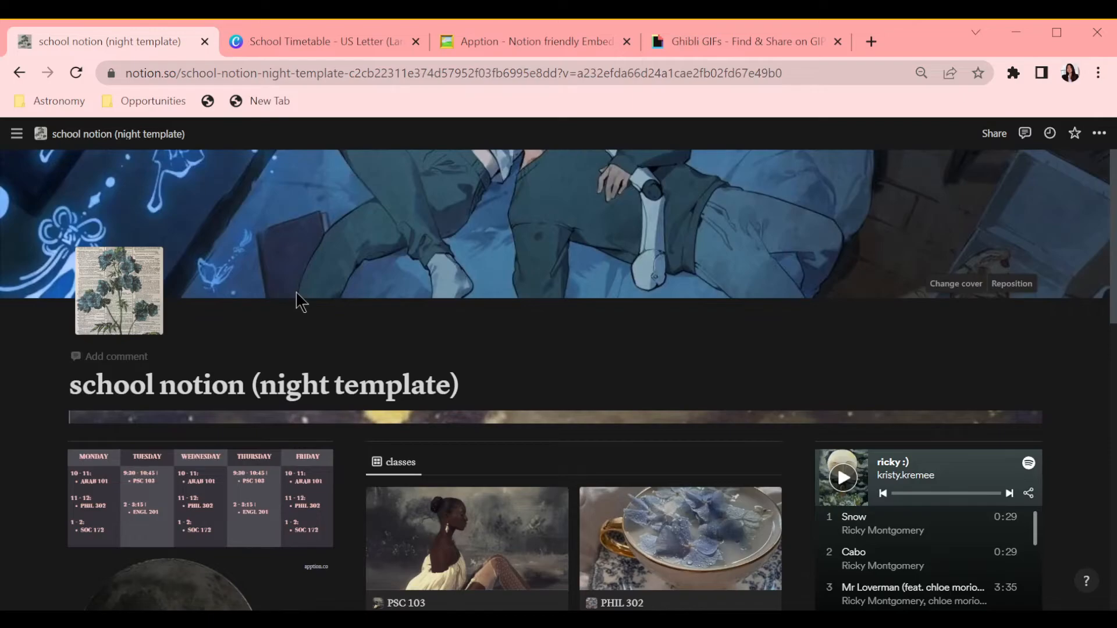
click(1009, 282)
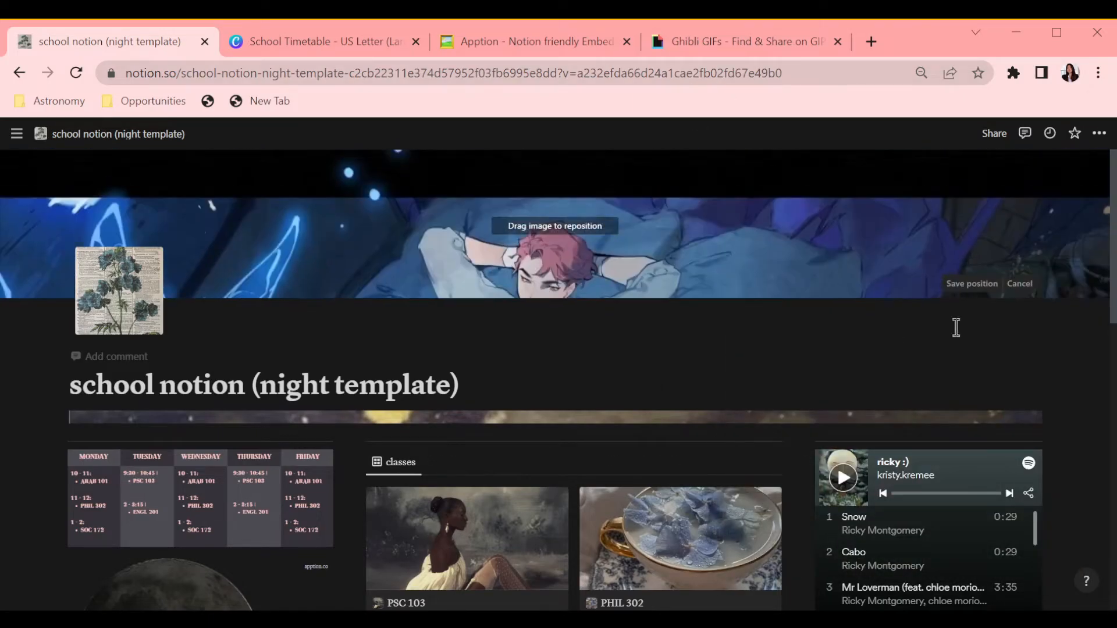
click(1019, 283)
click(957, 285)
scroll(984, 460, down, 15)
scroll(983, 468, up, 2)
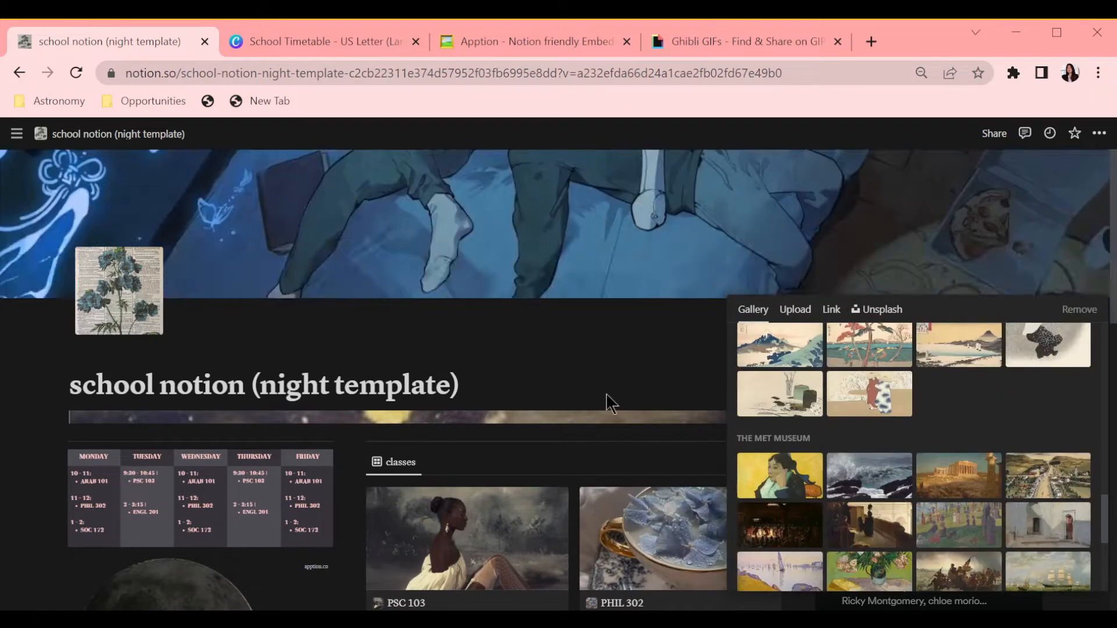
click(618, 340)
drag(963, 224, 625, 319)
click(625, 318)
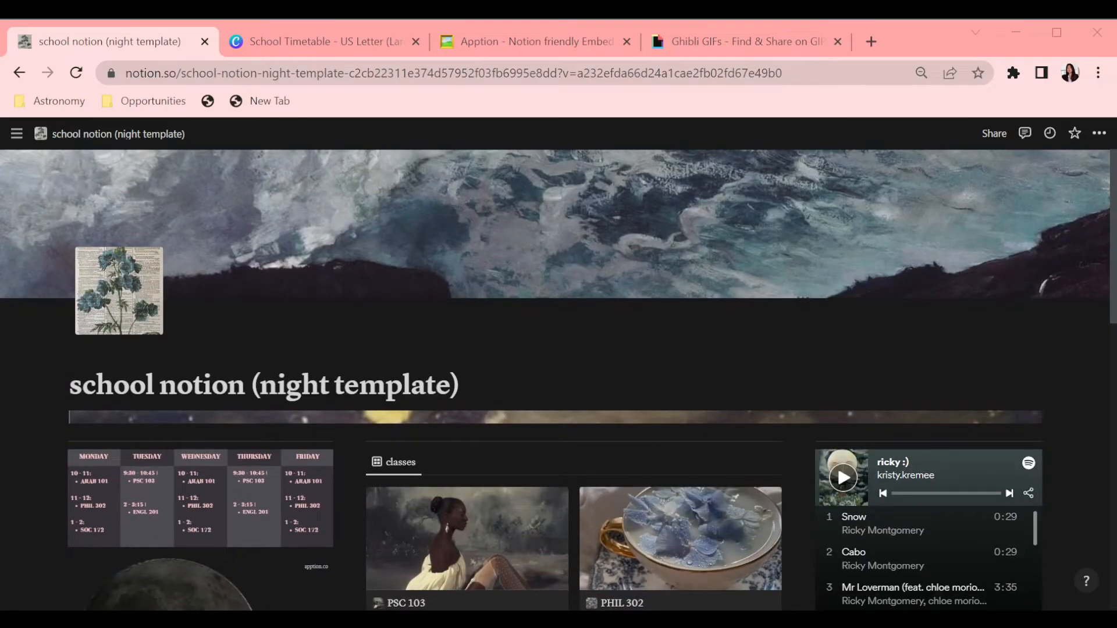
click(60, 417)
click(166, 452)
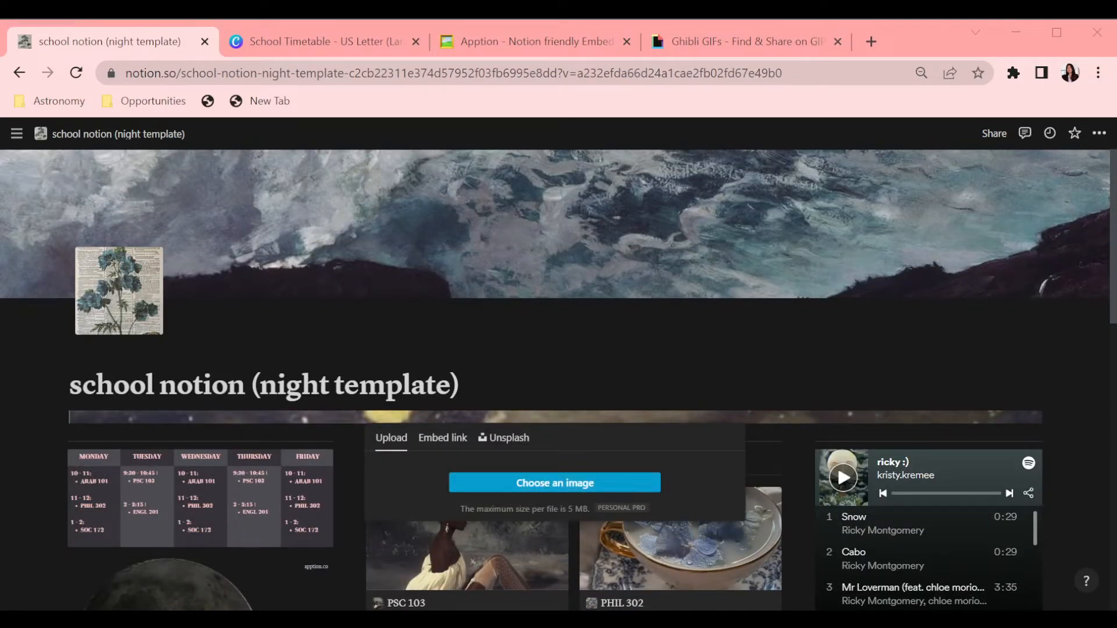
scroll(519, 221, down, 4)
Step: Upload a new cover image for the ARAB 101 class page
click(688, 344)
click(719, 283)
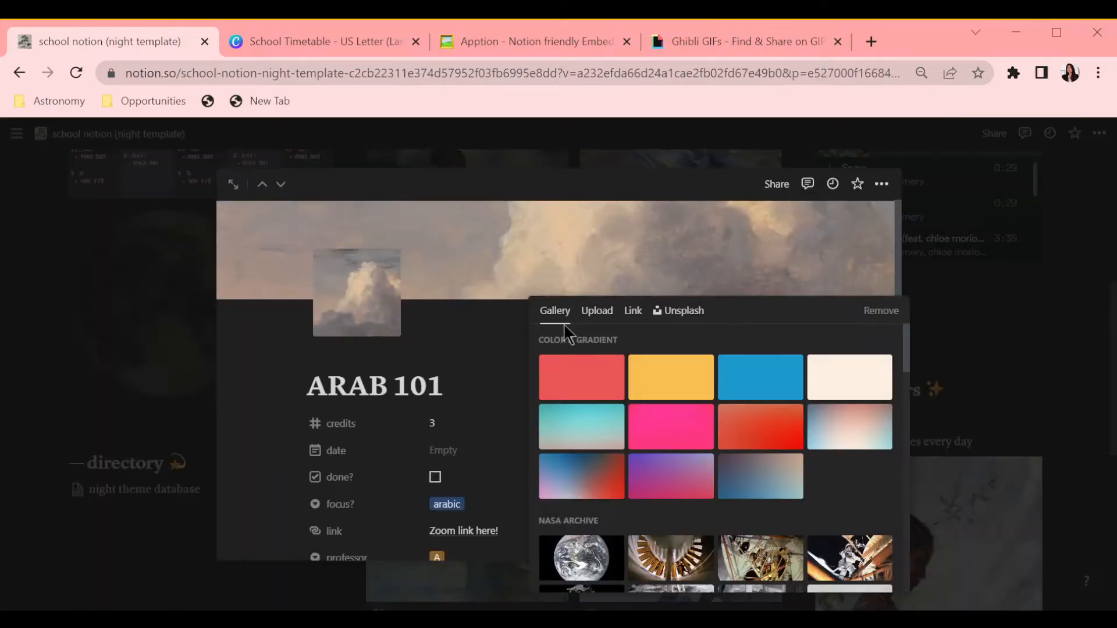
click(596, 311)
click(719, 355)
click(1066, 362)
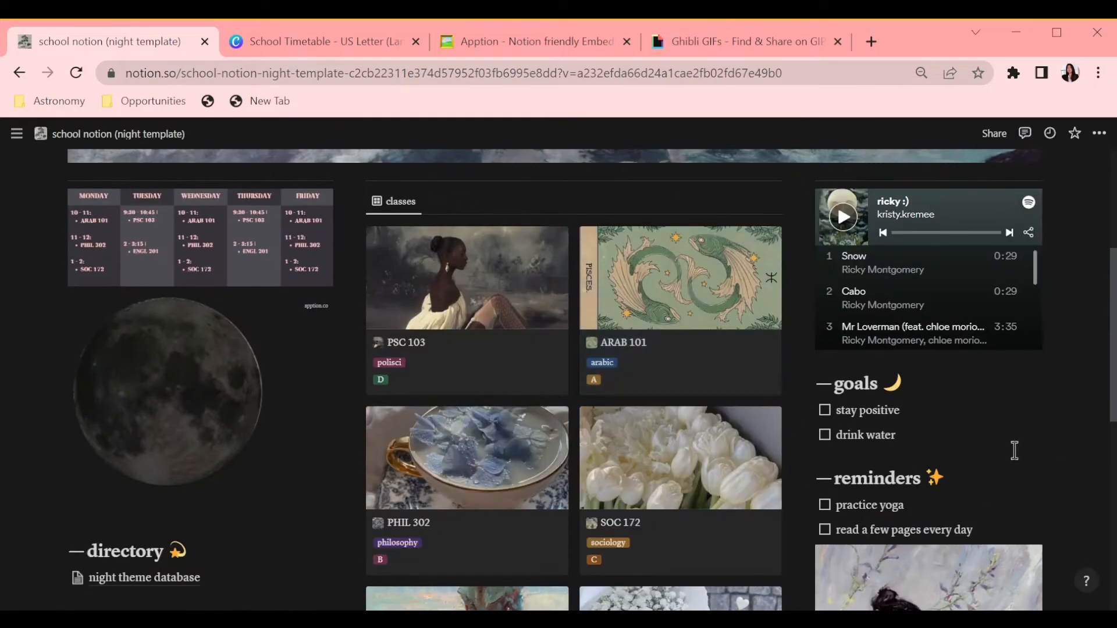
Step: Add an image block beneath the directory link and upload a photo into it
scroll(241, 421, down, 3)
click(84, 422)
text(/image)
key(Return)
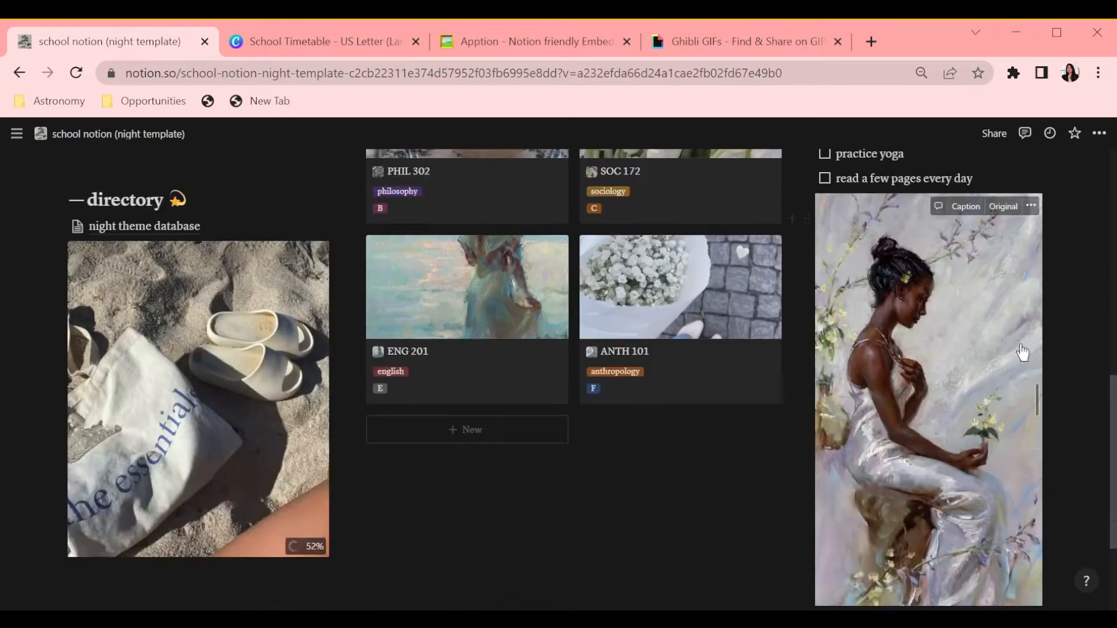
scroll(640, 217, up, 10)
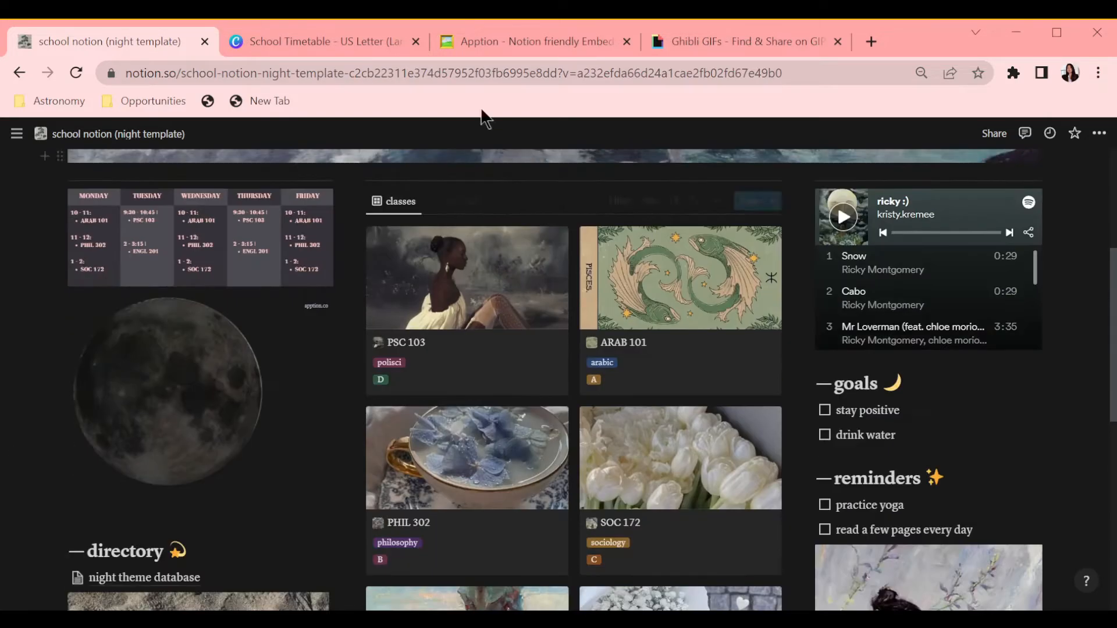
click(319, 41)
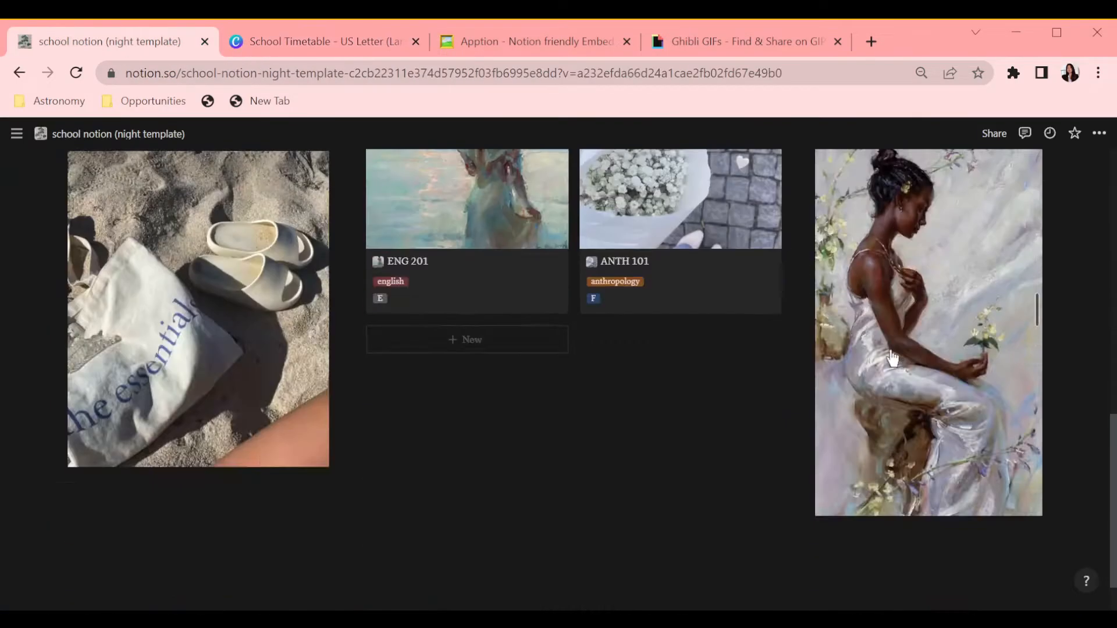
scroll(867, 331, up, 9)
scroll(572, 325, down, 6)
scroll(572, 325, up, 6)
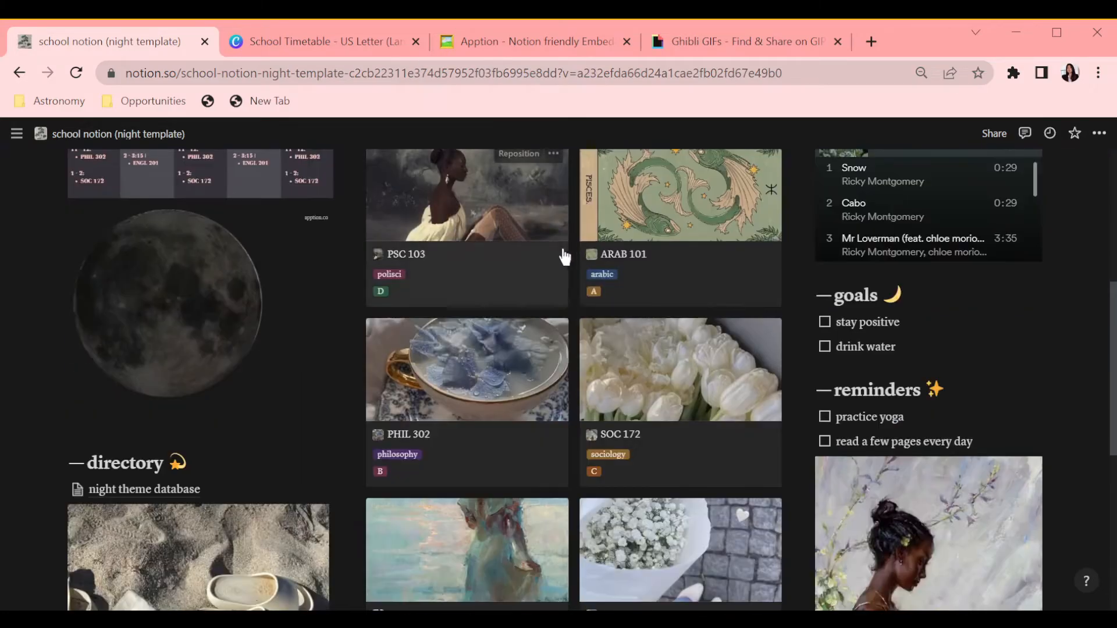
Step: Open the PSC 103 class page from the classes gallery
scroll(830, 349, down, 5)
scroll(761, 397, down, 1)
click(519, 338)
drag(514, 396, 521, 279)
scroll(521, 279, up, 2)
click(498, 517)
scroll(546, 474, down, 2)
scroll(546, 473, up, 2)
click(709, 273)
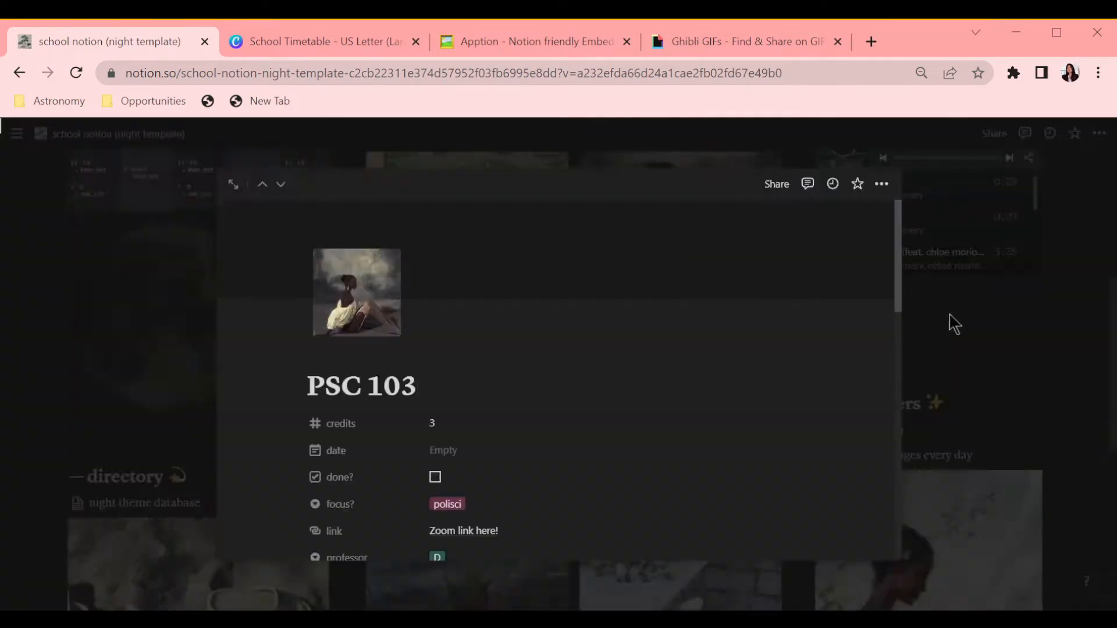
Step: Switch to the Canva timetable and recolour the day columns with alternating photo colours
click(319, 42)
click(100, 362)
key(Delete)
click(553, 413)
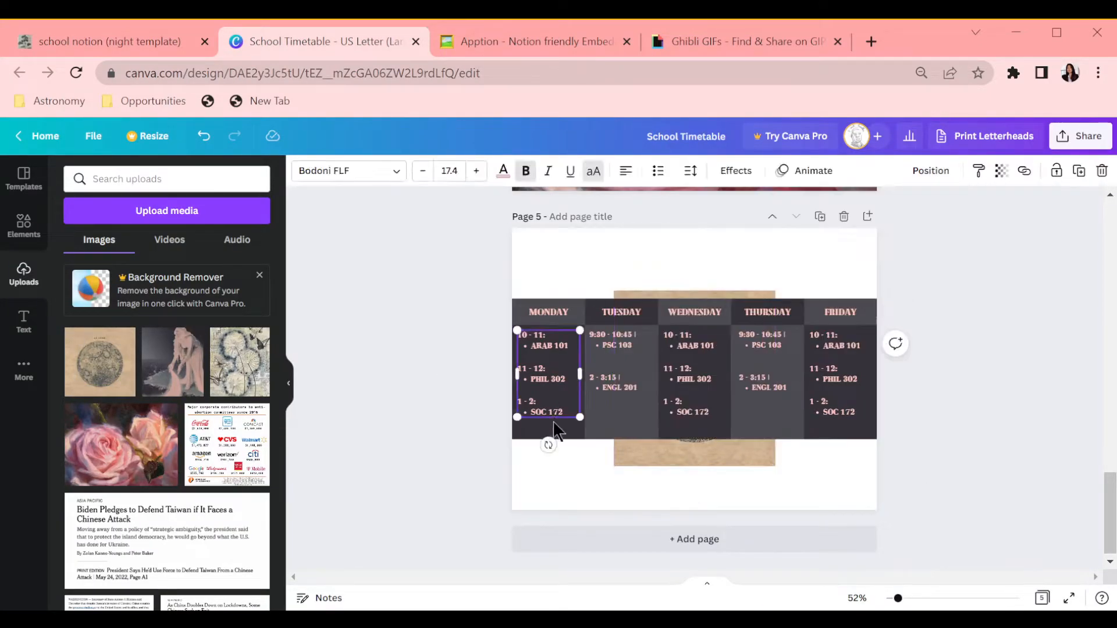
click(302, 170)
click(219, 474)
click(631, 428)
click(149, 475)
click(695, 428)
click(113, 475)
click(773, 430)
click(148, 475)
click(838, 428)
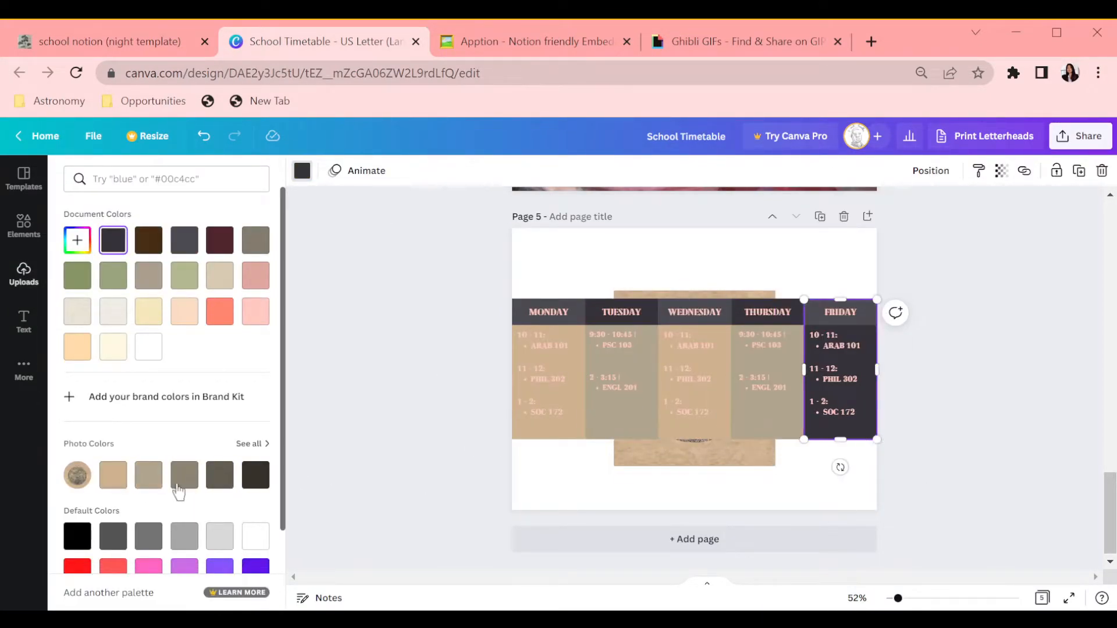
click(255, 475)
Step: Enlarge the background image behind the timetable
click(768, 421)
click(255, 474)
click(695, 454)
drag(775, 291, 948, 107)
Step: Set the Tuesday column to a custom dark blue, #283944
click(621, 416)
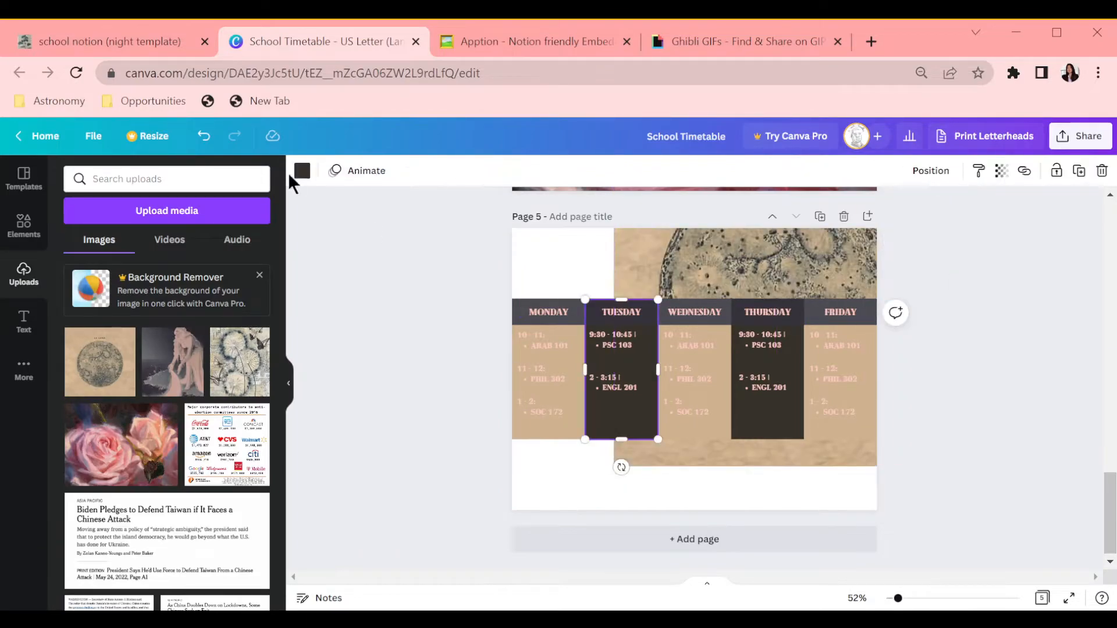
click(302, 171)
click(78, 240)
click(182, 353)
drag(145, 310, 127, 316)
click(162, 353)
click(227, 321)
click(174, 353)
click(140, 324)
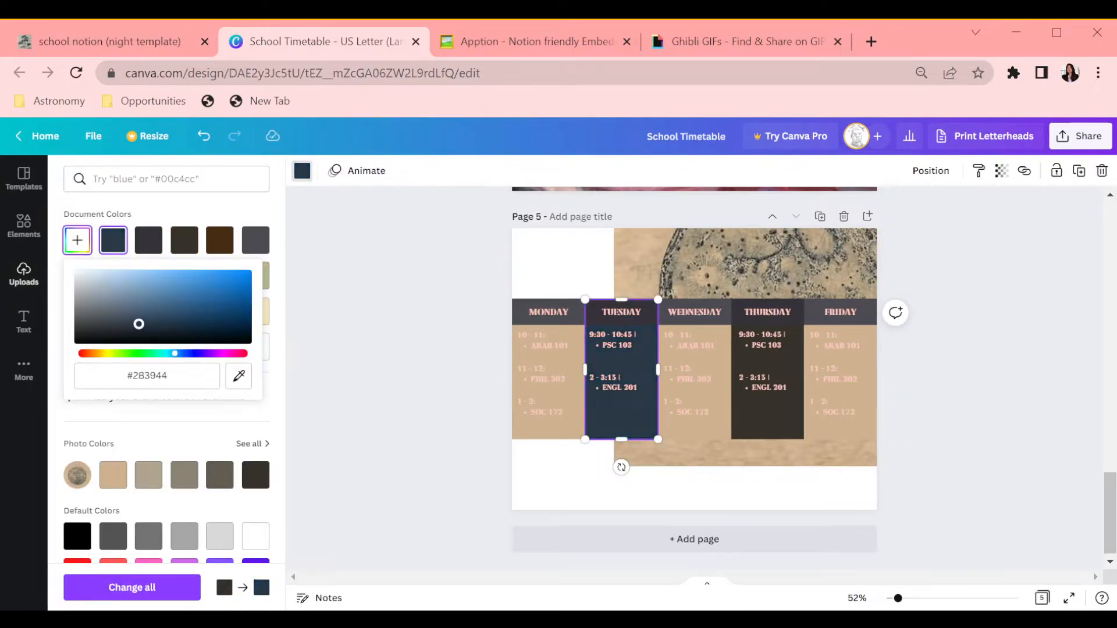
Step: Change the Monday schedule text to dark navy and recolour the Thursday column
click(548, 375)
click(503, 171)
click(113, 240)
click(774, 435)
click(148, 474)
click(549, 312)
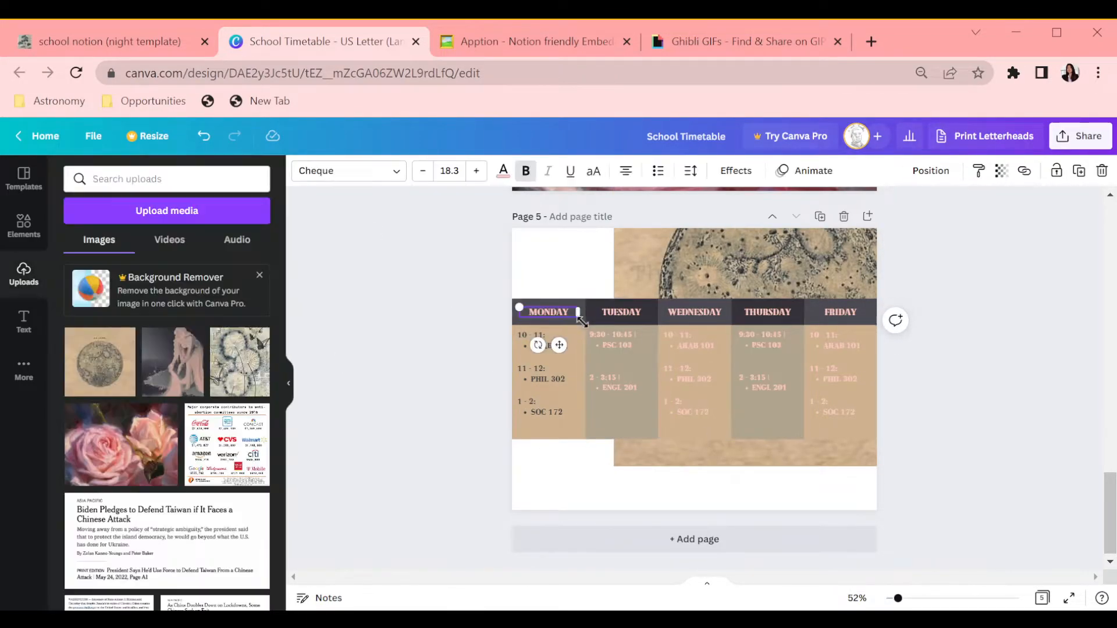
Step: Recolour the Monday and Tuesday header cells
click(549, 321)
click(302, 170)
click(254, 474)
click(638, 319)
click(302, 170)
click(256, 510)
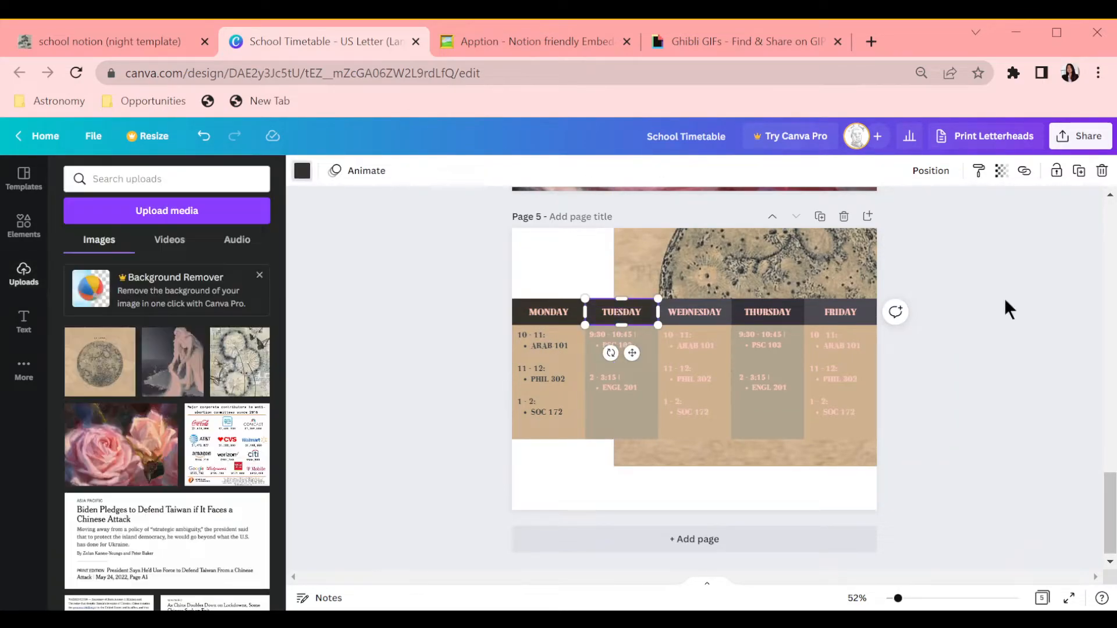
Step: Change the schedule text in the remaining columns to dark navy
drag(965, 307, 698, 314)
click(301, 170)
click(618, 346)
shift+click(695, 346)
shift+click(840, 379)
click(503, 170)
click(113, 241)
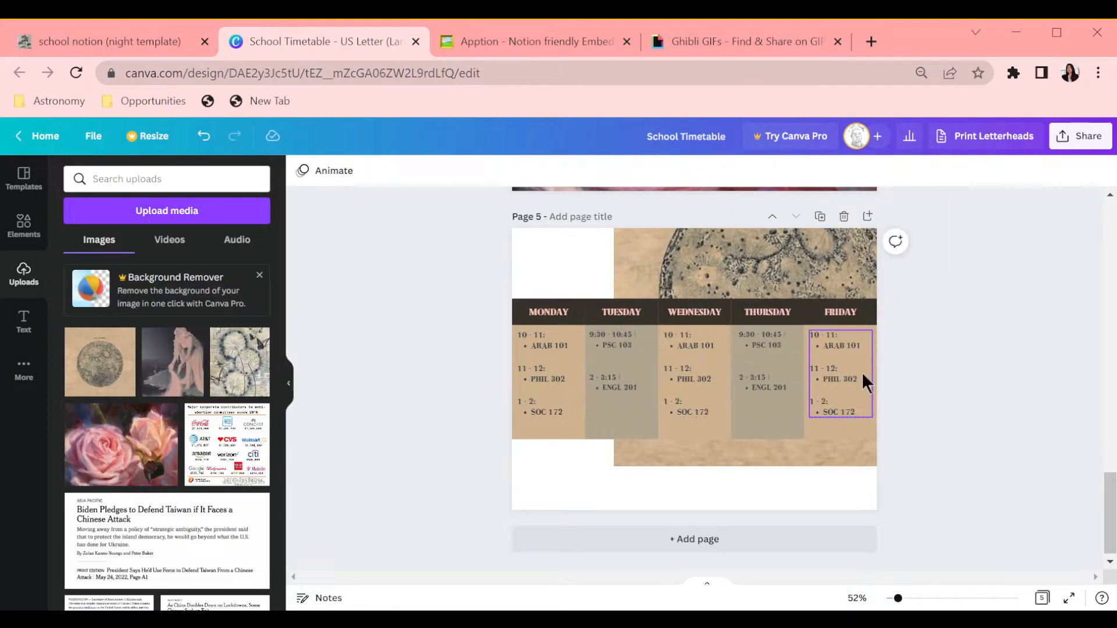
Step: Delete the background image and recolour the header row with a tan shade
click(727, 262)
key(Delete)
click(541, 310)
shift+click(568, 314)
click(302, 170)
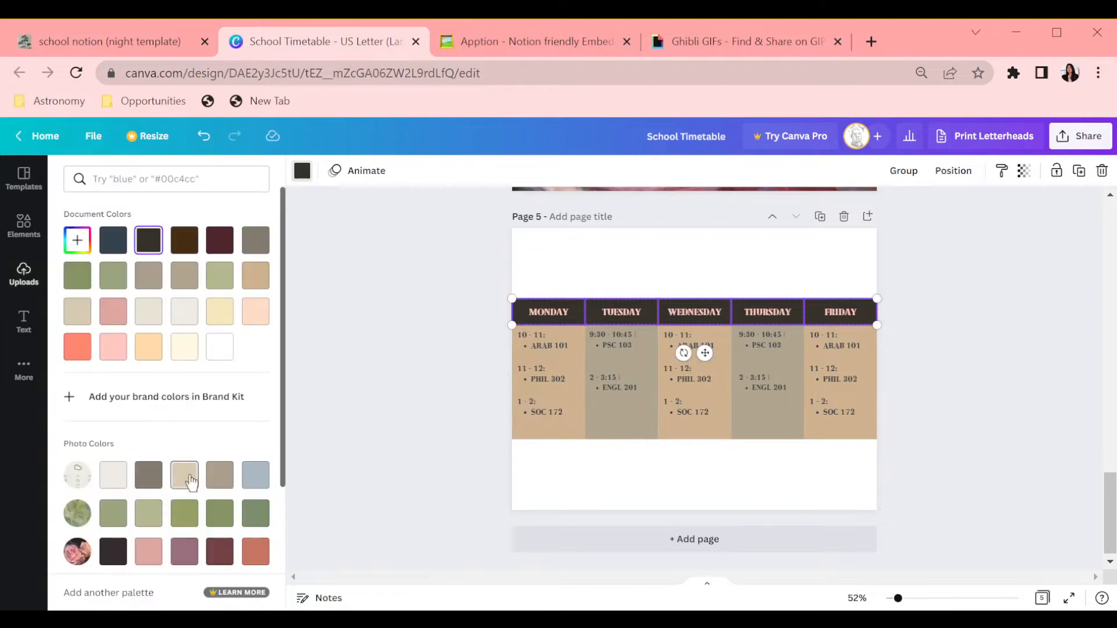
click(255, 276)
click(77, 240)
click(130, 296)
Step: Set the header day-name text to dark navy
click(839, 312)
shift+click(768, 313)
click(503, 170)
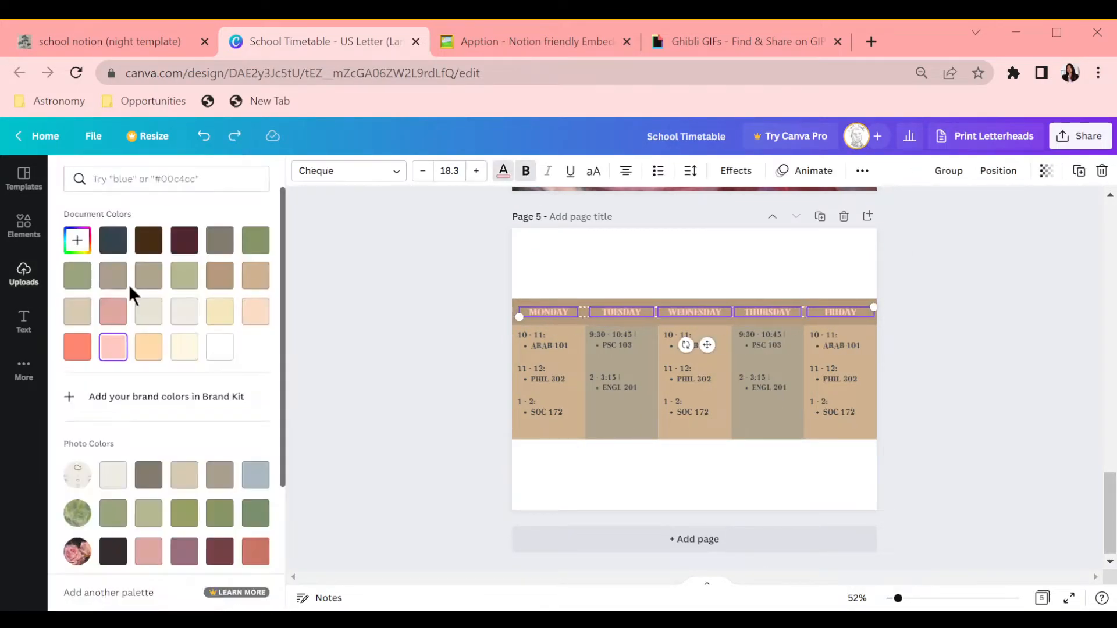
click(112, 241)
Step: Recolour the Tuesday and Thursday columns with a matching brown shade
click(621, 413)
click(302, 170)
click(229, 277)
click(767, 415)
click(301, 170)
click(229, 276)
click(419, 331)
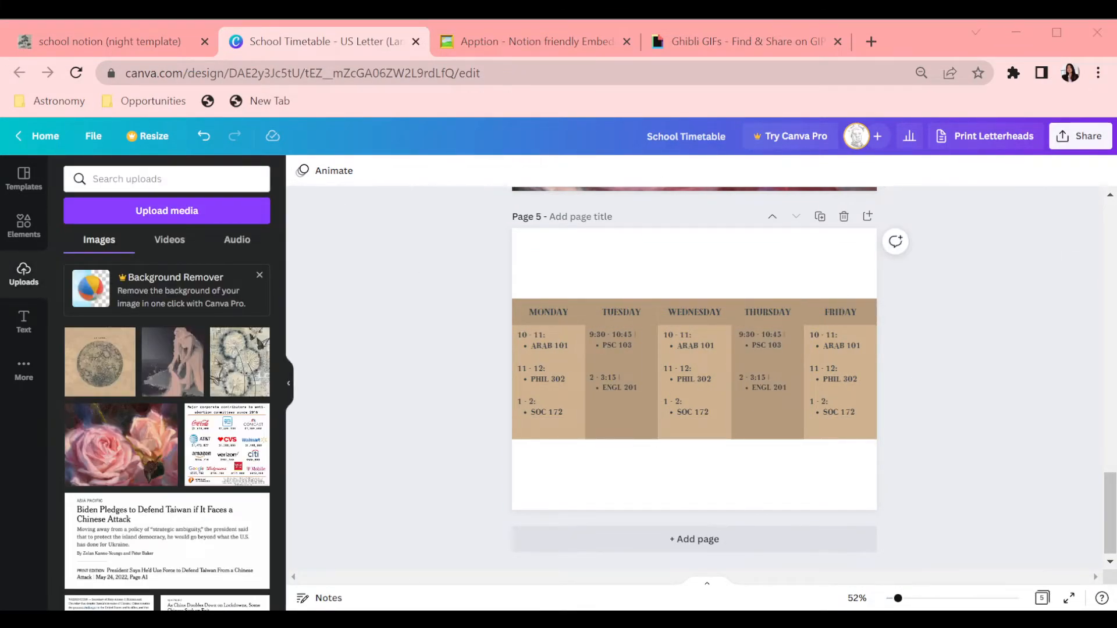
Step: Return to the dashboard and drag the class gallery cards into a new order
click(110, 42)
click(186, 464)
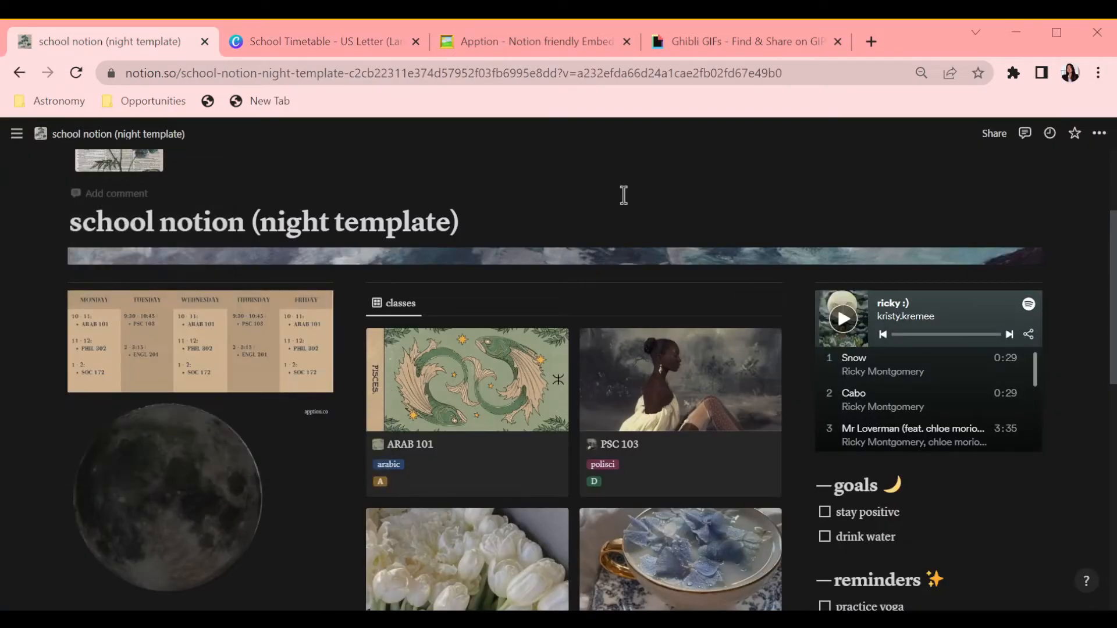
scroll(623, 194, down, 2)
drag(474, 267, 473, 461)
scroll(982, 414, down, 7)
click(931, 554)
scroll(1052, 407, up, 3)
drag(681, 484, 680, 336)
scroll(974, 474, up, 5)
scroll(815, 392, down, 4)
drag(467, 544, 681, 203)
scroll(1042, 391, up, 4)
scroll(869, 390, down, 5)
scroll(868, 390, down, 3)
Step: Replace the directory image with a newly uploaded picture
click(59, 254)
click(88, 279)
click(199, 565)
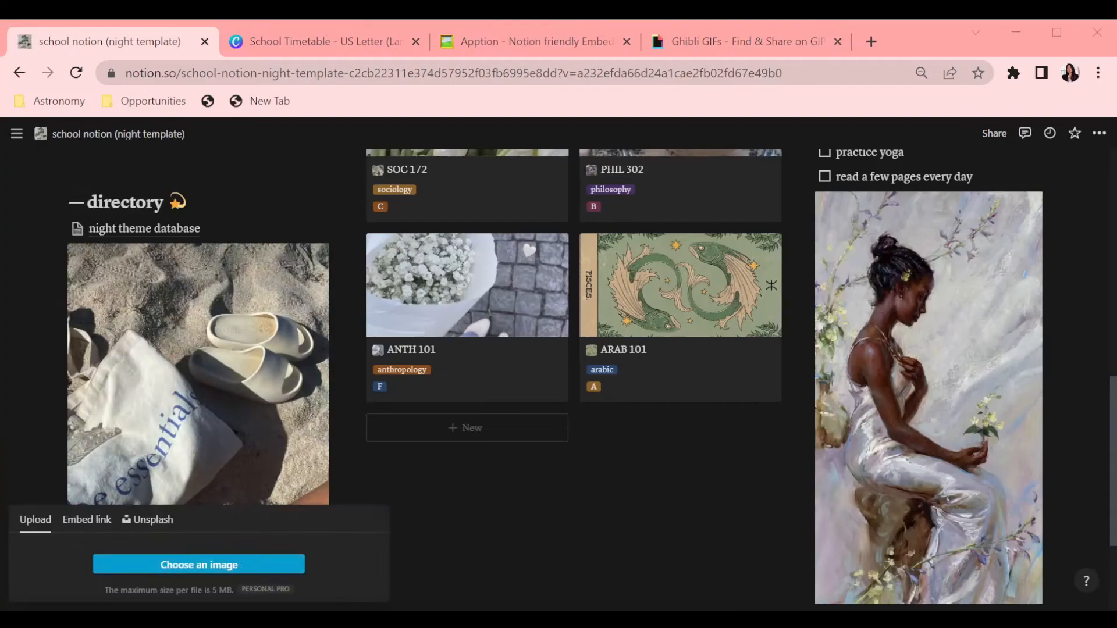
Step: Open the ANTH 101 class page and upload a new cover and icon image for it
scroll(508, 483, up, 6)
scroll(720, 441, down, 1)
scroll(832, 378, down, 2)
click(467, 547)
click(719, 286)
click(597, 311)
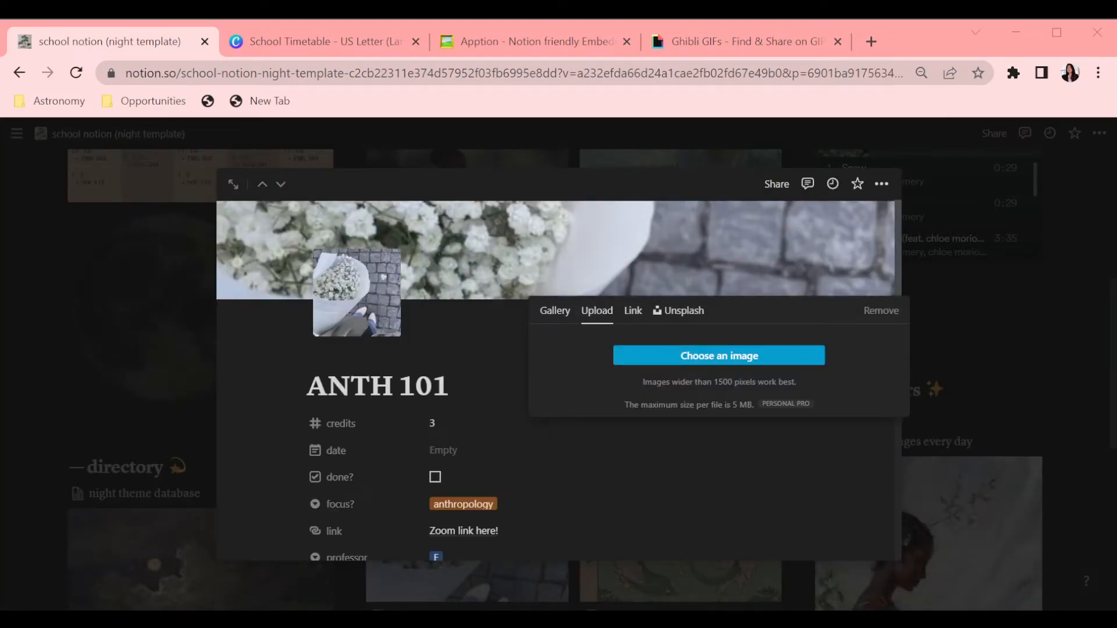
click(357, 293)
click(292, 359)
click(355, 404)
click(989, 407)
Step: Rearrange the class gallery cards so ANTH 101, SOC 172, PHIL 302 and ENG 201 come first
drag(496, 541, 651, 203)
scroll(1089, 399, up, 1)
drag(467, 278, 570, 460)
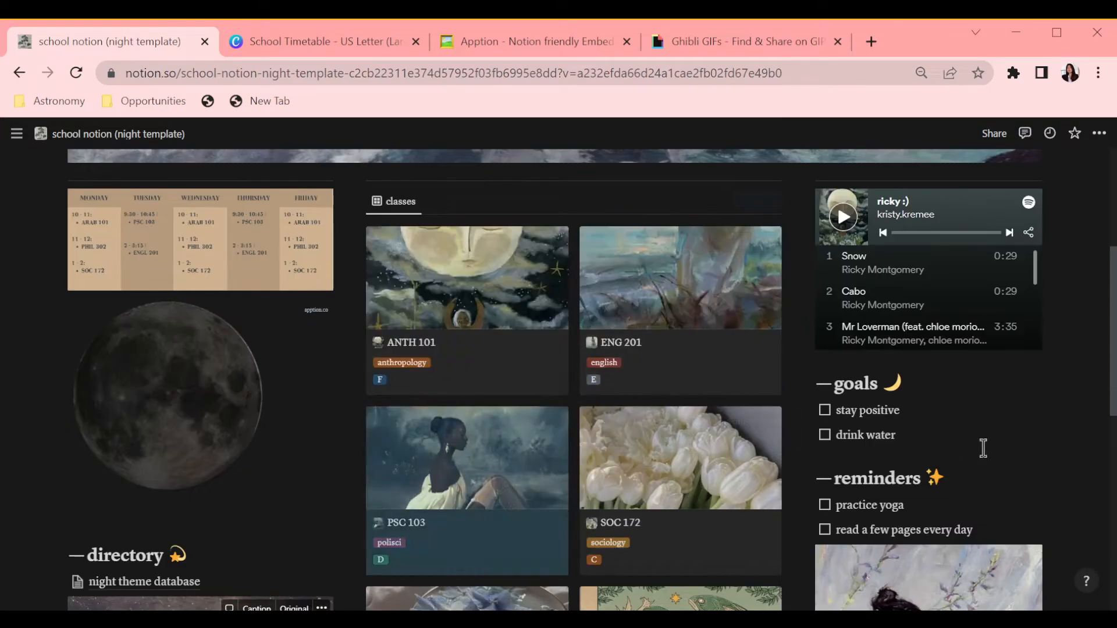
scroll(977, 448, down, 2)
drag(493, 351, 765, 543)
scroll(766, 494, up, 2)
drag(640, 276, 512, 472)
scroll(640, 454, down, 1)
drag(688, 433, 381, 434)
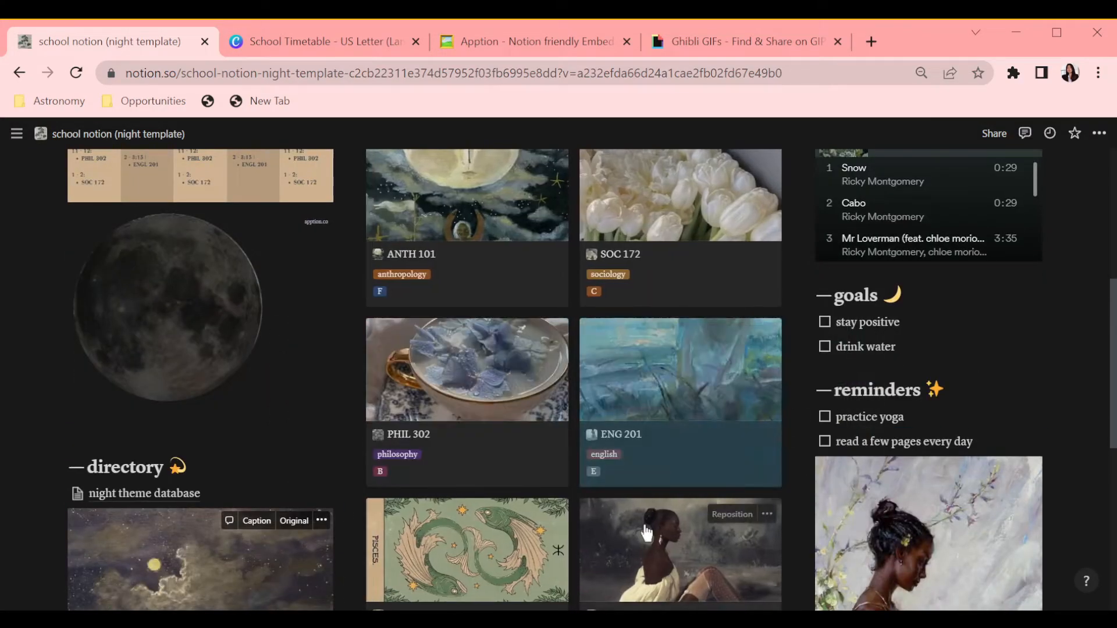
scroll(681, 541, down, 2)
drag(681, 395, 465, 396)
Step: Replace the directory image with the blue flower dictionary-page print
scroll(1019, 423, up, 5)
scroll(639, 396, down, 5)
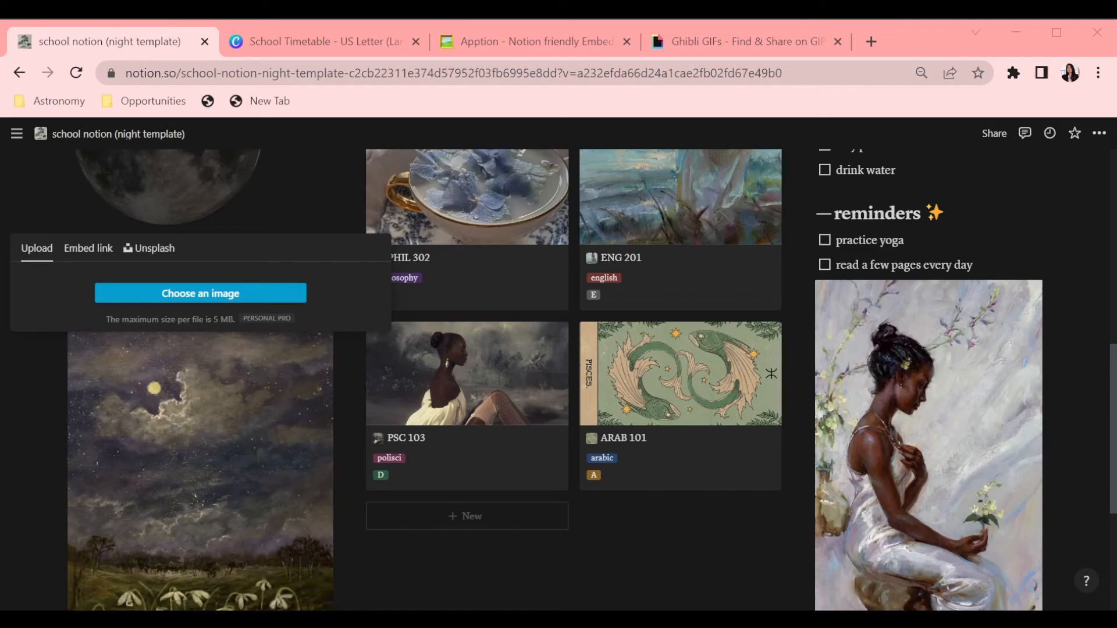
scroll(717, 365, up, 6)
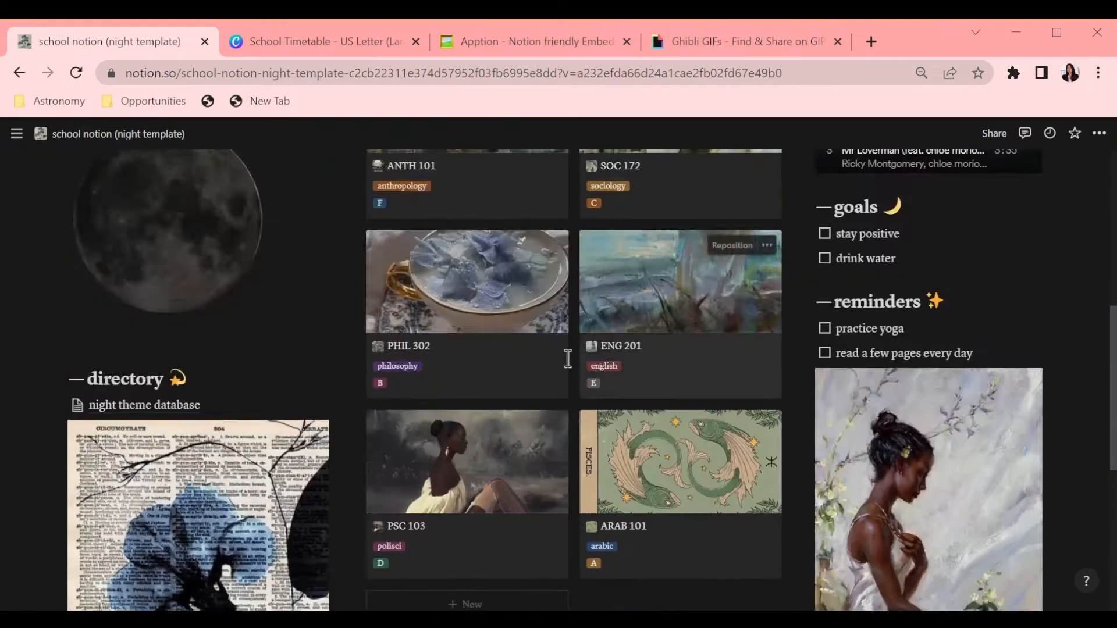
scroll(1044, 409, down, 4)
scroll(1044, 409, down, 5)
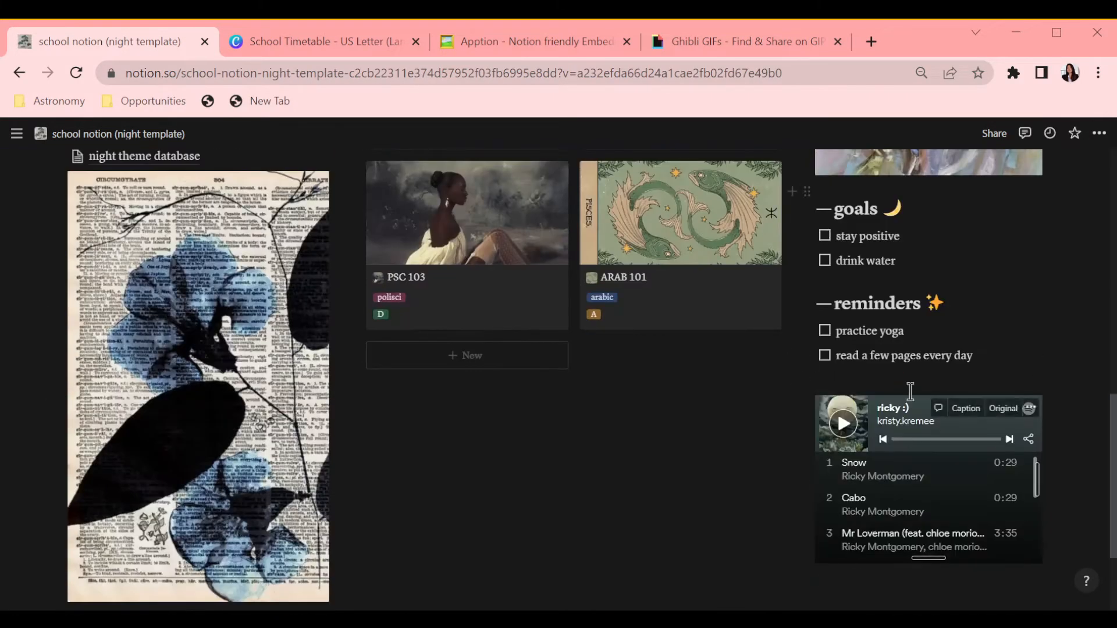
Step: Move the timetable embed from the left column into the right column below the reminders
scroll(915, 542, up, 11)
key(ctrl+d)
scroll(110, 394, down, 2)
scroll(406, 478, down, 4)
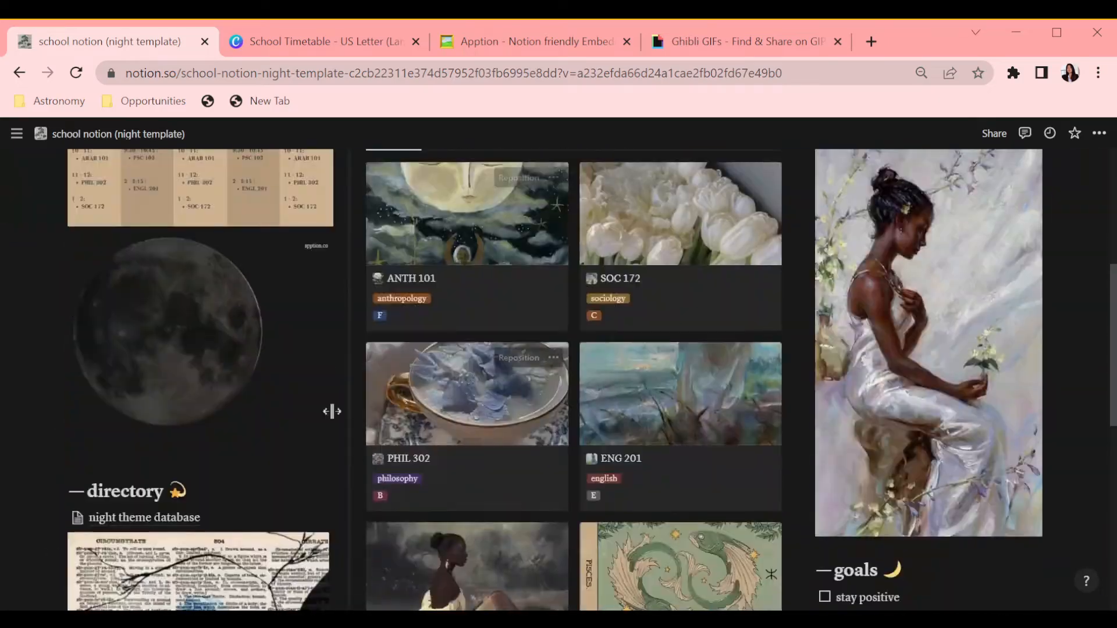
scroll(541, 425, up, 4)
scroll(540, 424, down, 8)
scroll(695, 469, up, 10)
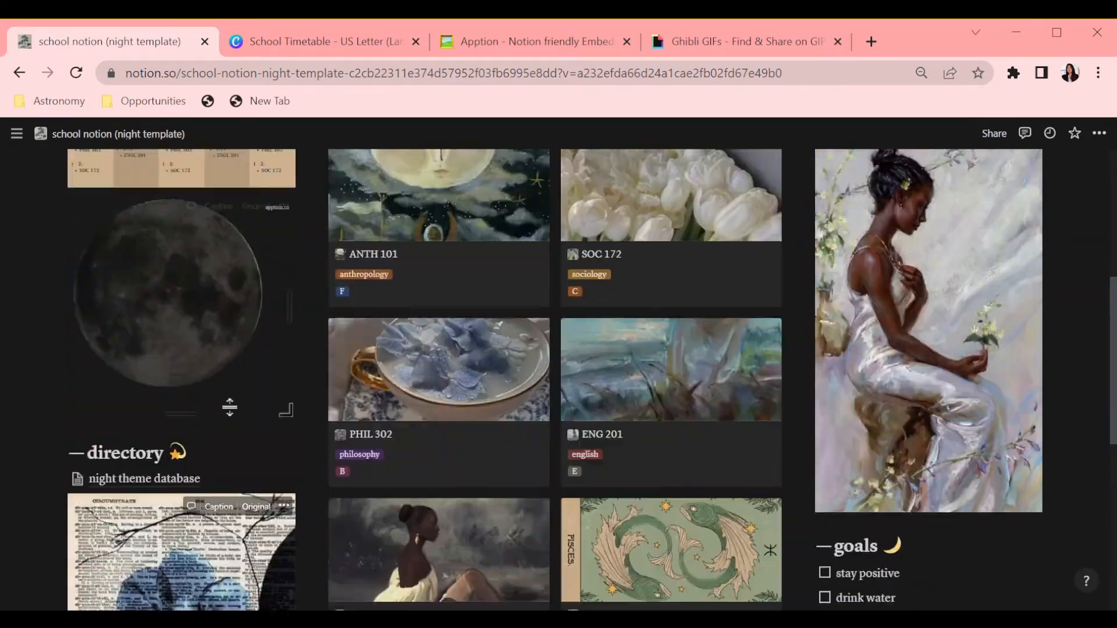
scroll(707, 531, down, 8)
scroll(501, 394, down, 2)
scroll(486, 381, up, 10)
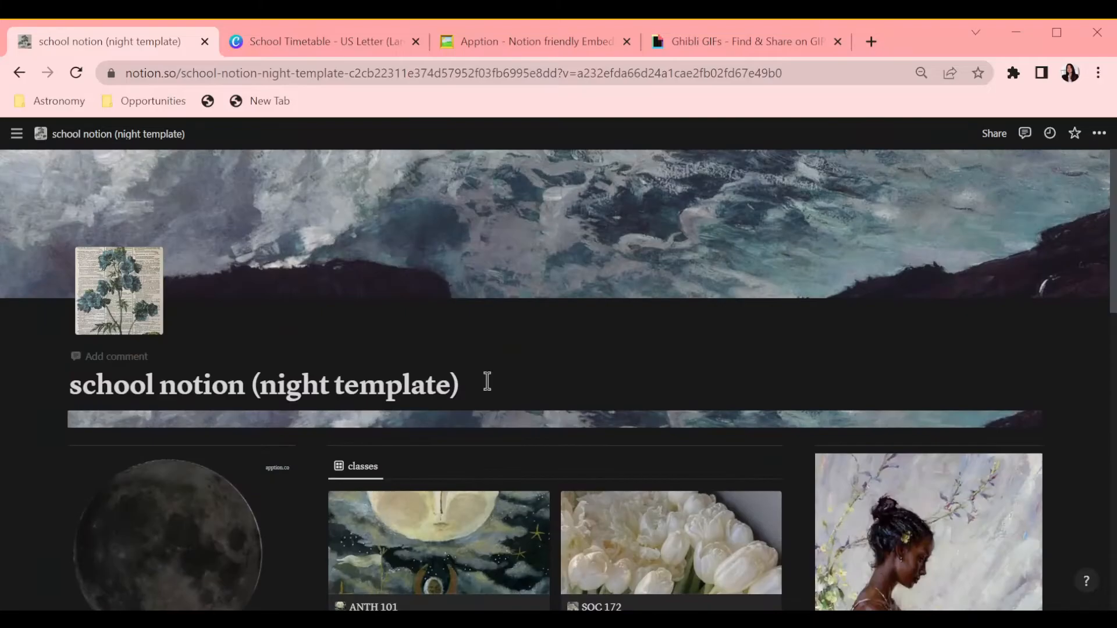
scroll(306, 371, down, 9)
scroll(306, 371, up, 6)
scroll(332, 394, down, 6)
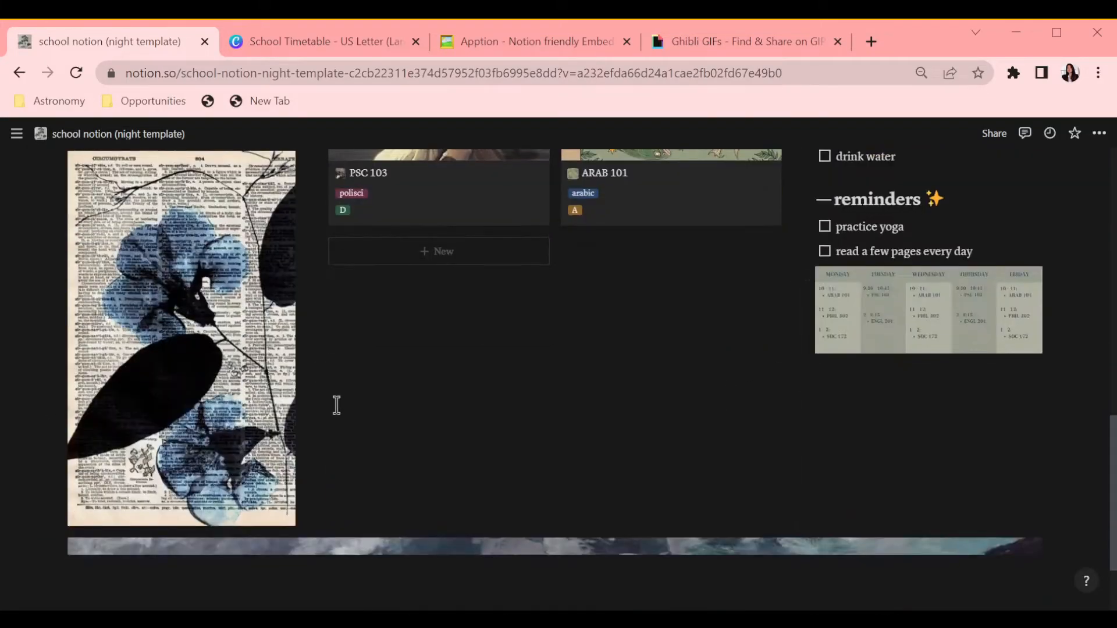
scroll(332, 394, up, 10)
scroll(715, 181, down, 12)
Step: Narrow the left column and drag blocks between the left and right columns
drag(311, 372, 274, 372)
scroll(260, 316, up, 2)
scroll(257, 335, up, 6)
scroll(807, 372, down, 8)
drag(807, 372, 79, 300)
drag(60, 394, 831, 305)
scroll(581, 296, up, 3)
scroll(317, 356, down, 7)
scroll(325, 366, up, 7)
scroll(344, 389, down, 3)
Step: Duplicate the directory heading, move the copy above the classes gallery and rename it 'home page ☀️'
click(52, 496)
click(70, 373)
drag(52, 538, 324, 244)
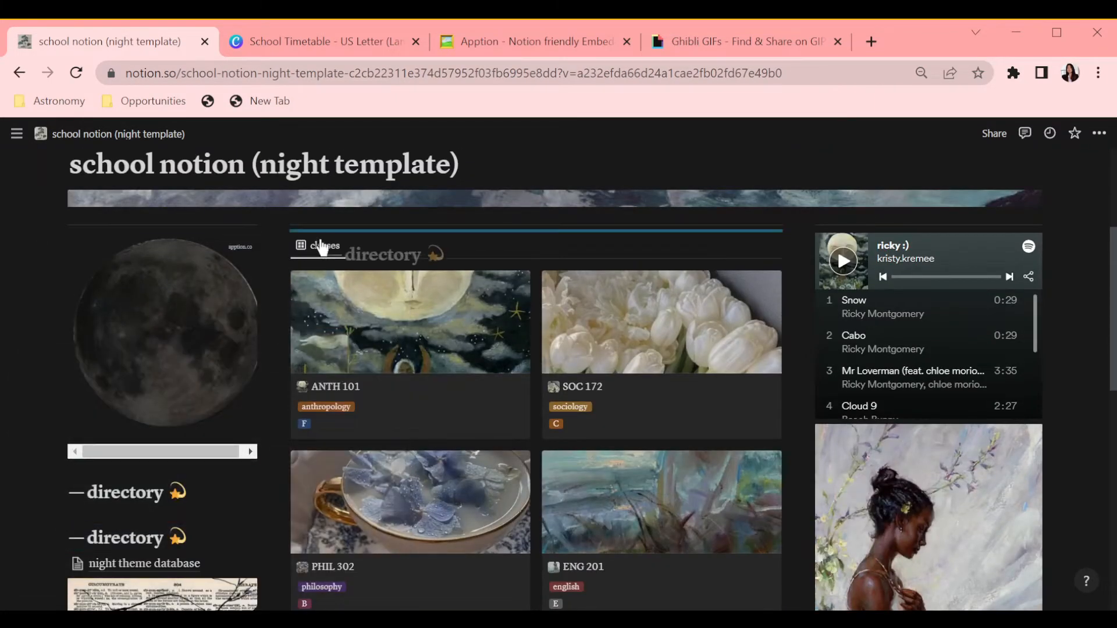
scroll(447, 291, up, 2)
click(430, 358)
key(BackSpace)
key(BackSpace)
key(BackSpace)
click(515, 393)
Step: Move the timetable embed into the left column directly under the directory heading
scroll(515, 393, down, 3)
scroll(618, 279, up, 2)
scroll(837, 411, down, 2)
scroll(805, 271, down, 2)
scroll(805, 271, down, 3)
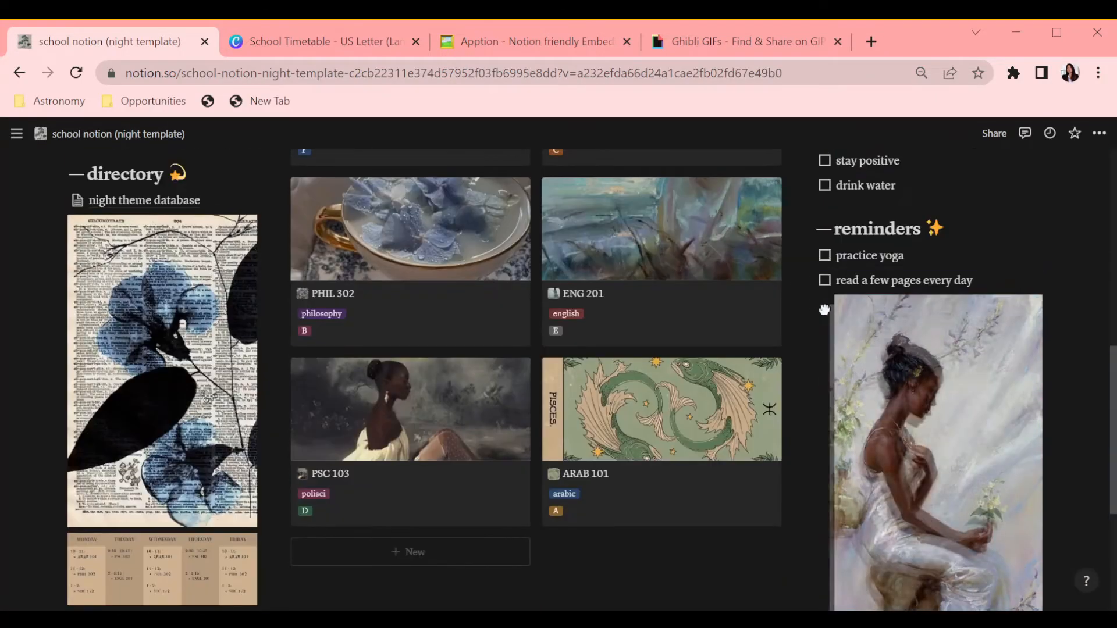
scroll(821, 311, up, 6)
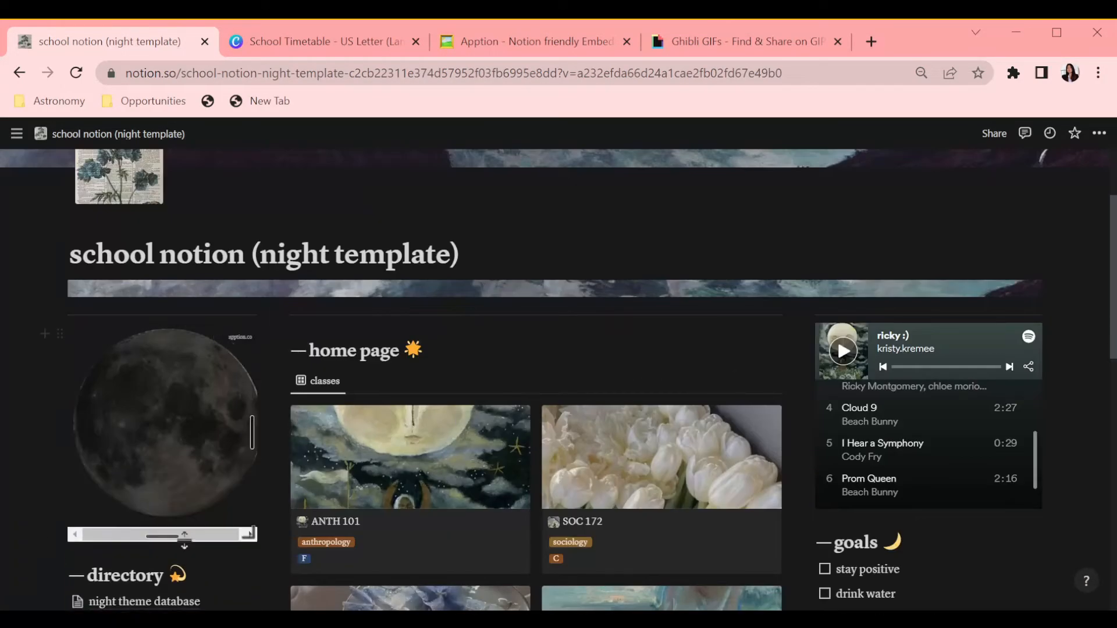
scroll(285, 340, down, 10)
scroll(618, 456, up, 12)
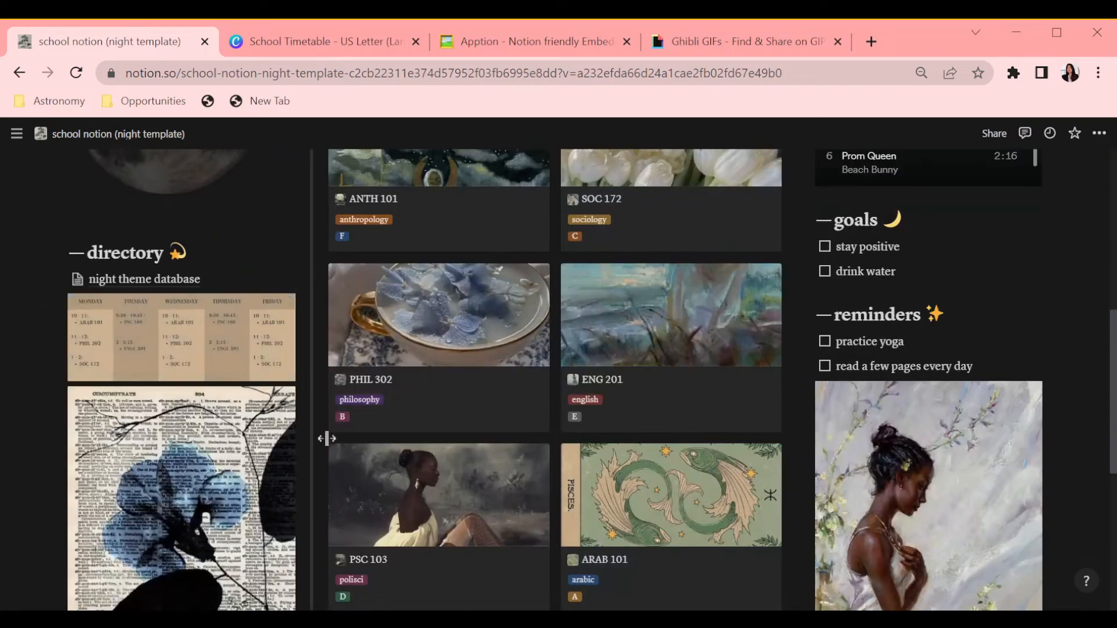
scroll(327, 438, up, 2)
drag(59, 478, 71, 435)
scroll(308, 451, down, 3)
scroll(326, 457, up, 2)
scroll(374, 469, down, 2)
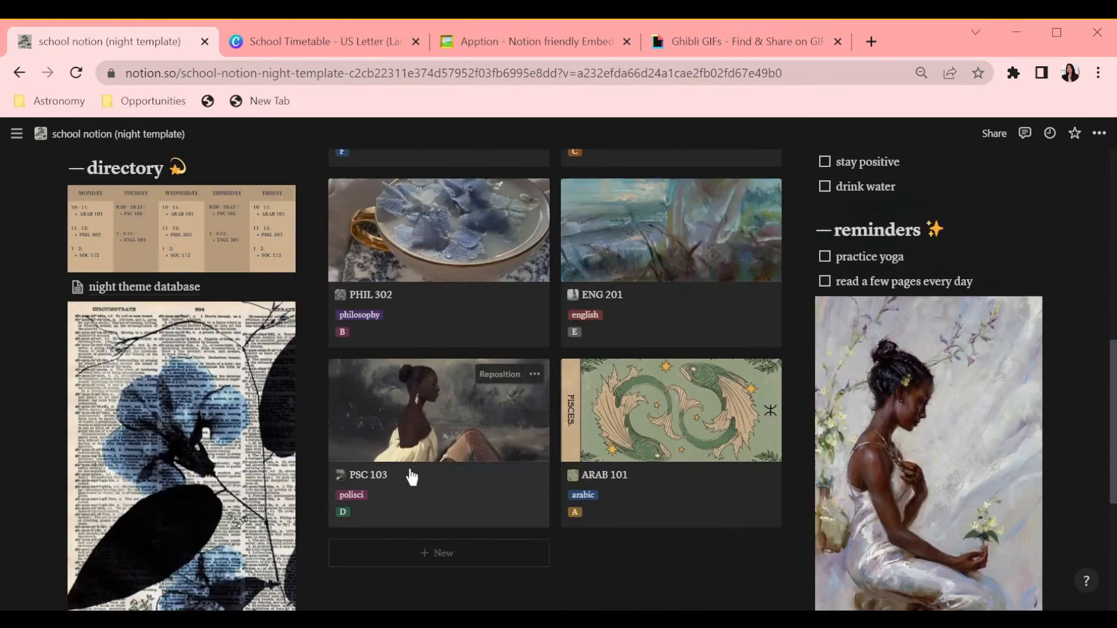
scroll(629, 246, up, 6)
scroll(631, 249, down, 6)
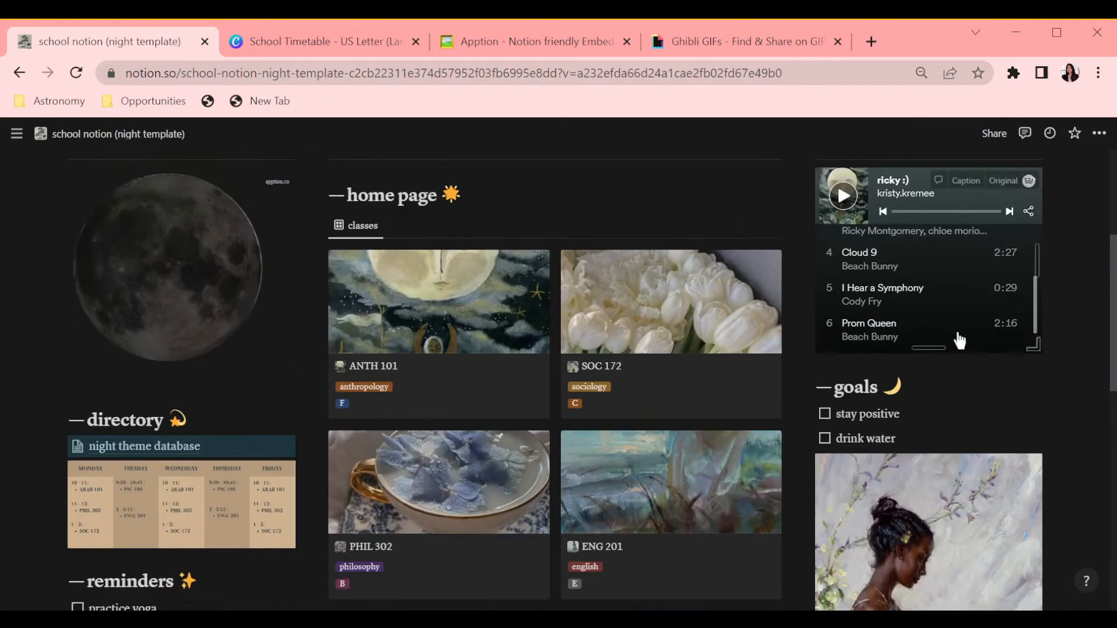
Step: Move the reminders section under the timetable and insert an empty quote block below the class gallery
scroll(960, 336, down, 8)
scroll(460, 308, up, 4)
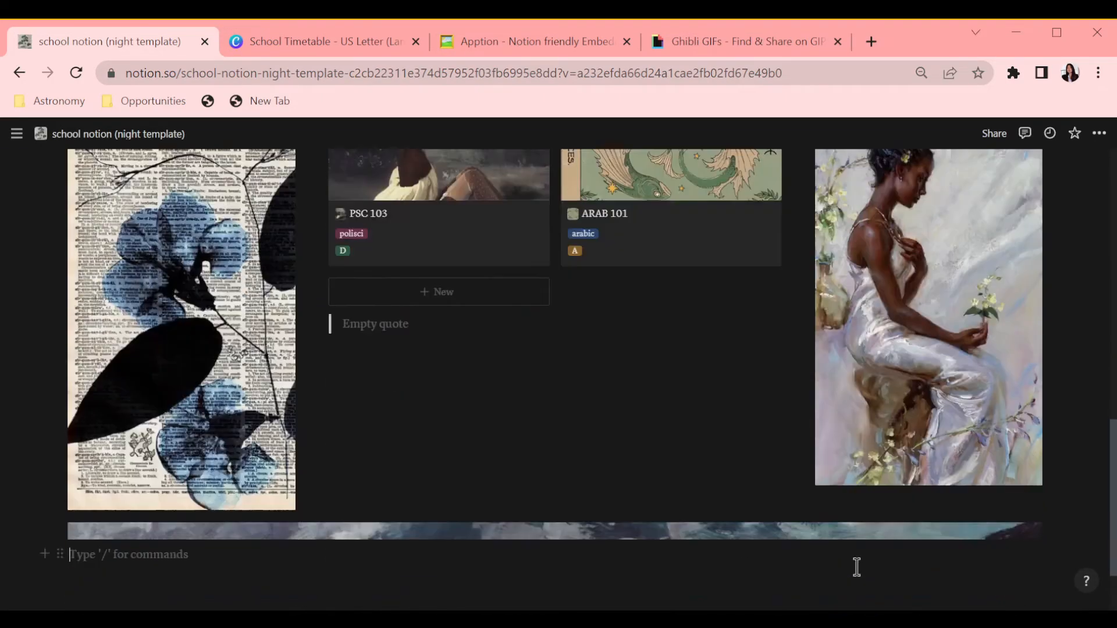
scroll(377, 483, down, 3)
scroll(447, 423, up, 3)
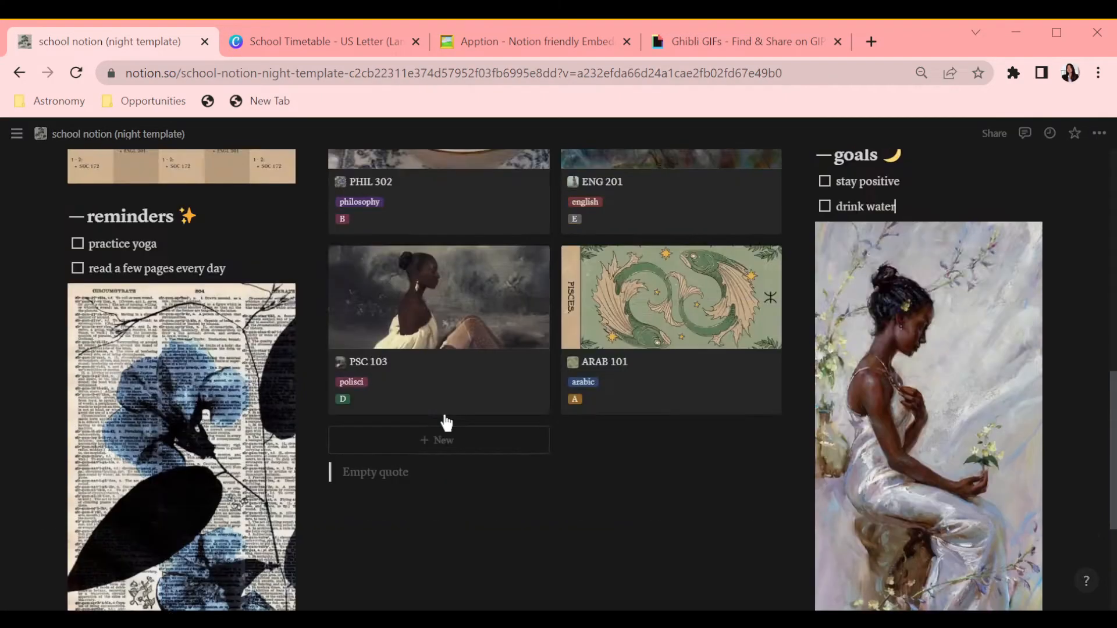
scroll(565, 314, up, 8)
scroll(564, 310, down, 9)
Step: Add the goal 'learn a new language!' to the goals list
scroll(872, 233, up, 3)
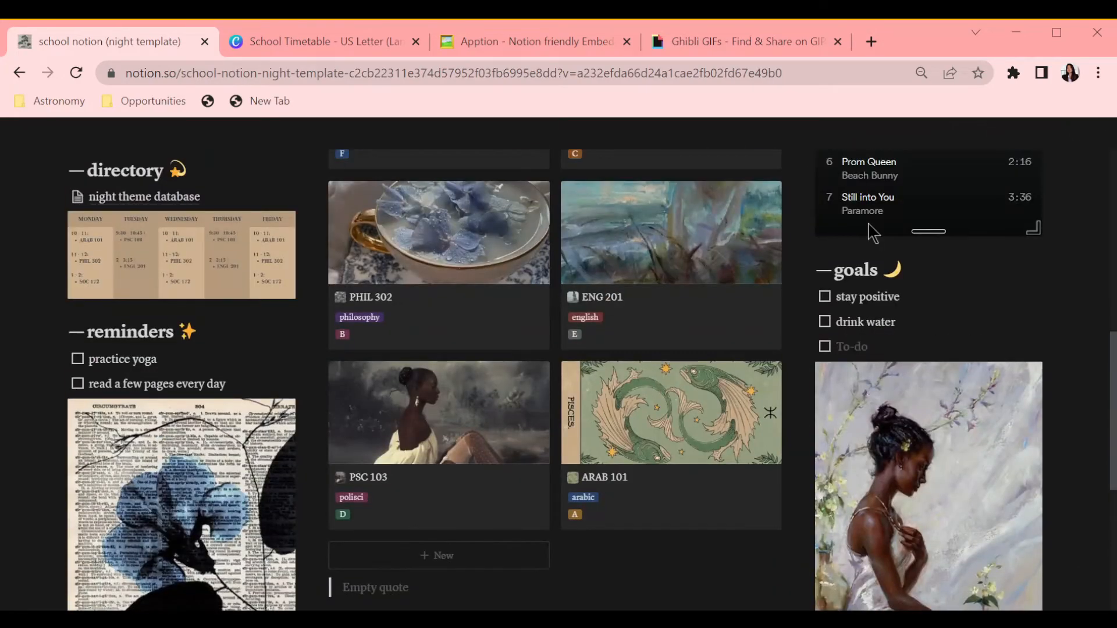
text(language)
Step: Search the web for Sylvia Plath poems and open an article listing her best poems
scroll(869, 225, up, 1)
click(868, 41)
text(sy)
key(Return)
click(319, 161)
click(314, 198)
scroll(344, 333, down, 1)
scroll(343, 333, up, 1)
drag(338, 163, 288, 162)
text(poem)
key(Return)
click(353, 333)
scroll(353, 333, down, 20)
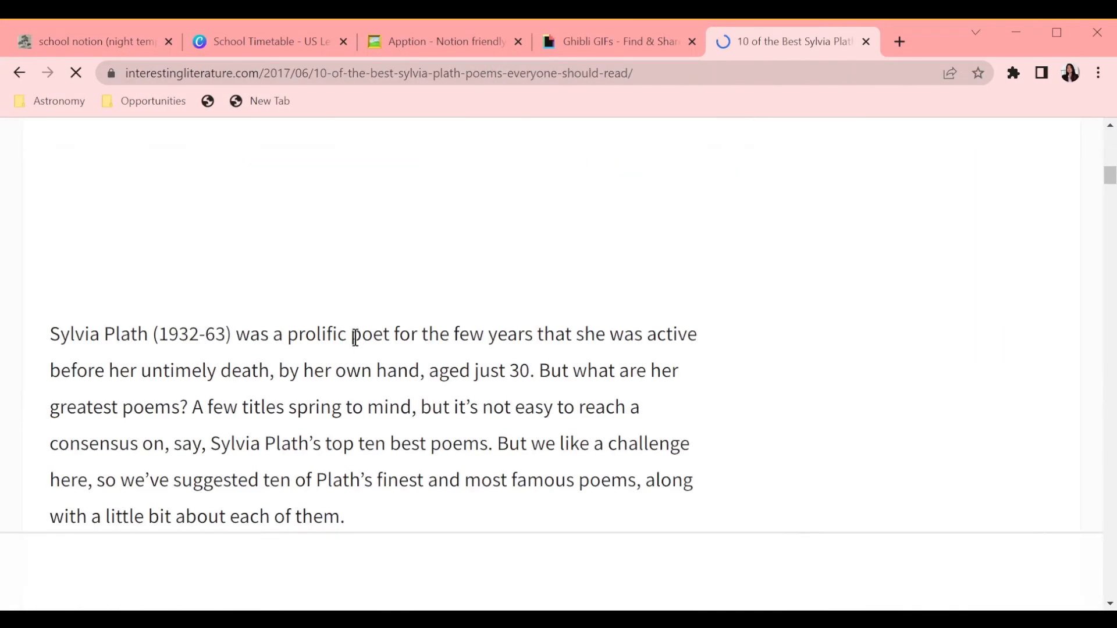
Step: Open 'The Moon and the Yew Tree' from the article
scroll(356, 342, up, 8)
click(131, 181)
click(19, 73)
scroll(296, 433, down, 20)
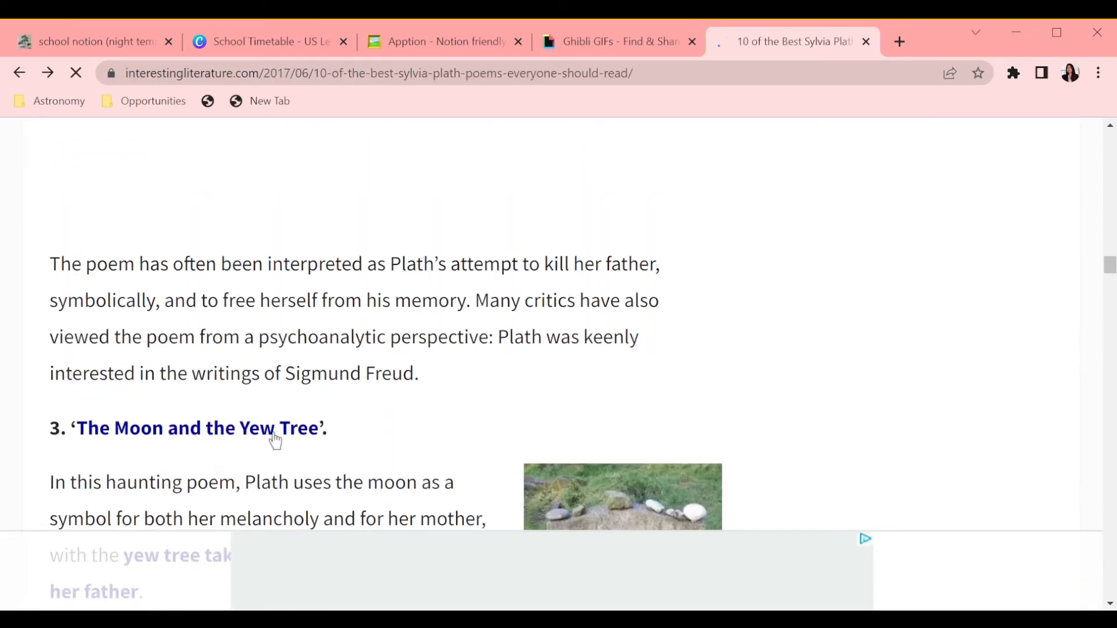
click(295, 430)
scroll(266, 406, down, 1)
Step: Copy the poem's opening lines and paste them into the dashboard below the quote
drag(353, 451, 83, 323)
key(ctrl+c)
click(224, 28)
click(96, 41)
click(421, 318)
key(ctrl+v)
Step: Type the poem line by line into the quote block, ending with 'I simply cannot see where there is to get to.' and '— Sylvia Plath'
text(ld and planetary)
key(Return)
text(The treet of the mind are black.)
key(Return)
text(The light is blue.)
key(Return)
text(T)
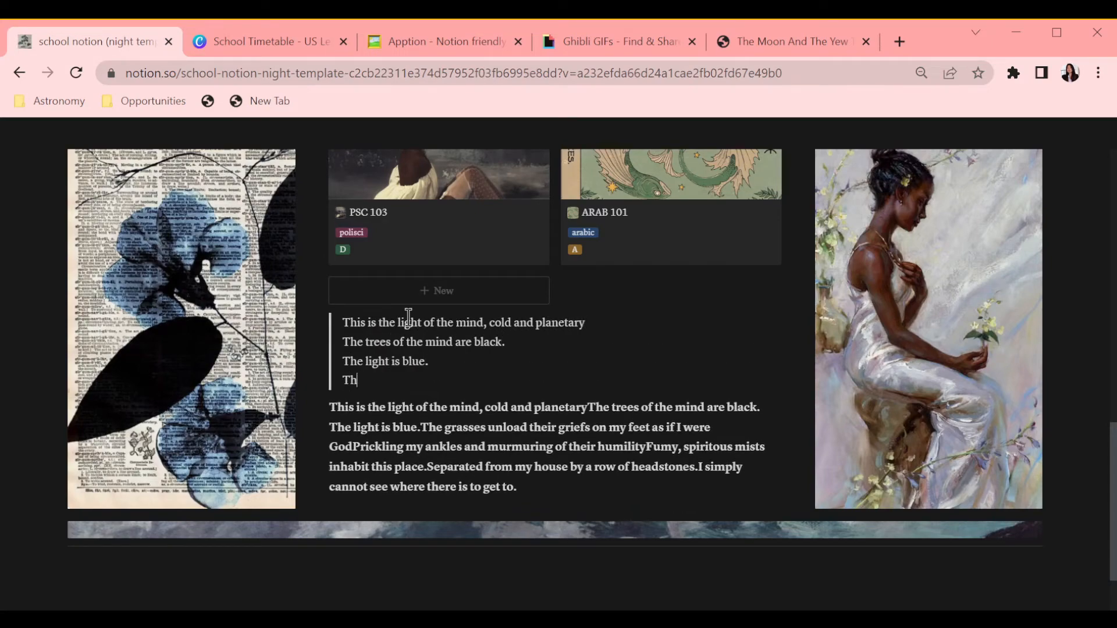
text(he grasses unload their griefs on my feet as if I were God)
key(Return)
text(Prickling my ankles and murm)
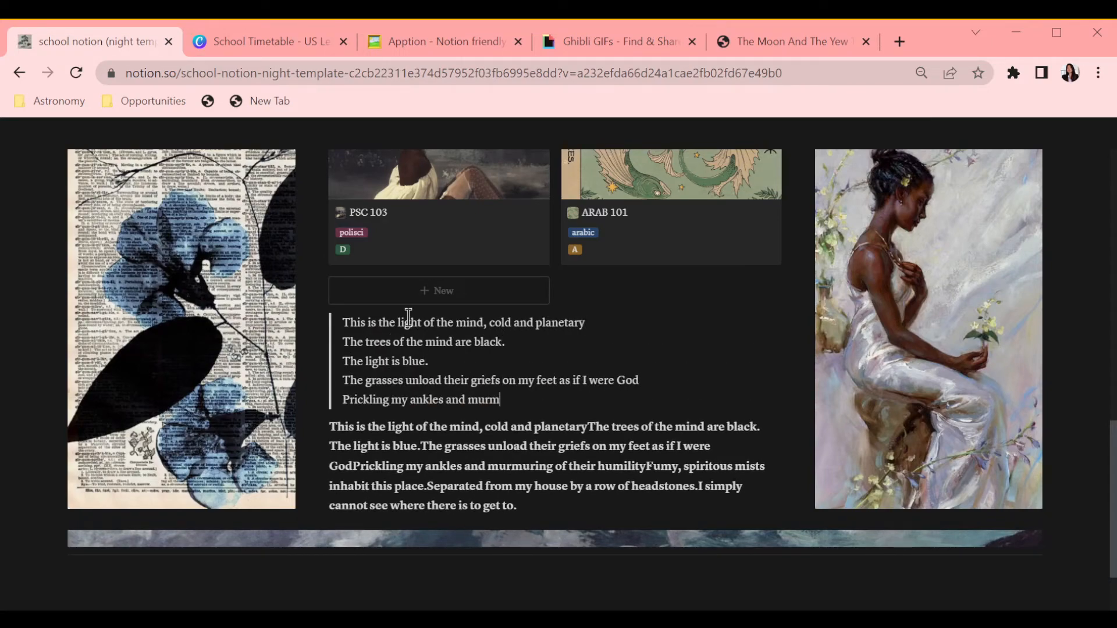
text(uring of their humility)
key(Return)
text(Fumy, spiritous mist)
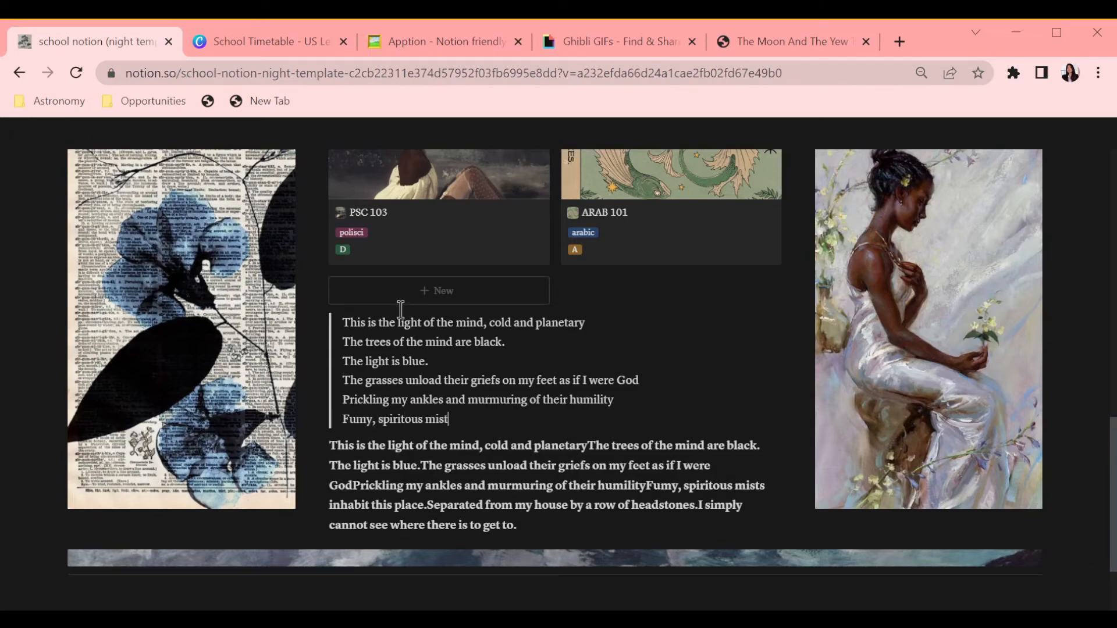
text(s inhabit this place)
key(Return)
text(S)
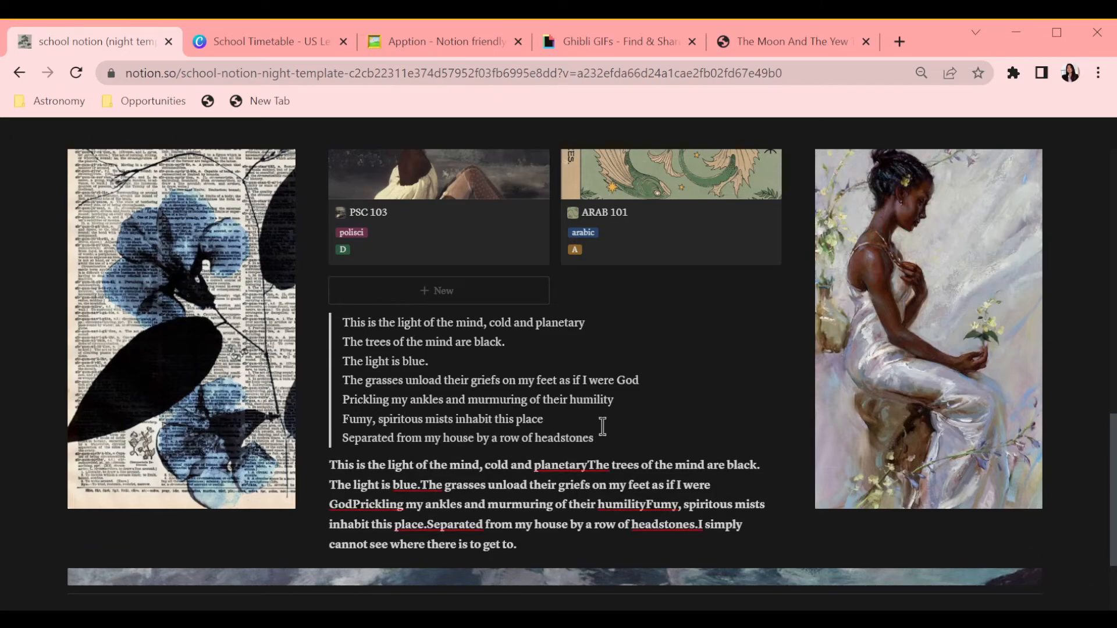
text(.)
key(Return)
text(I si)
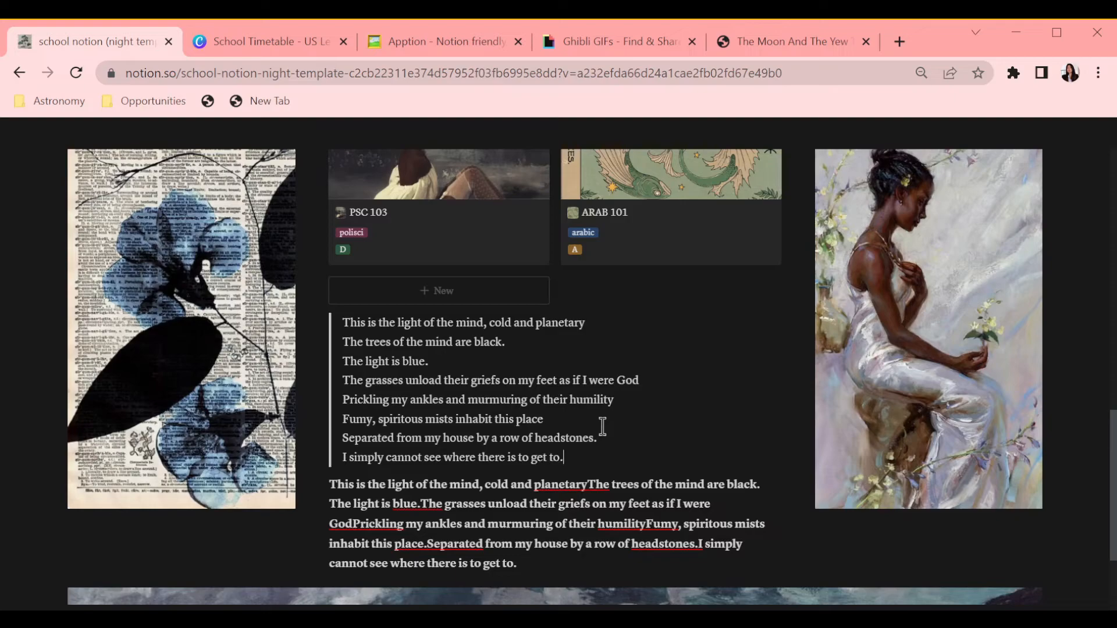
key(Return)
key(Return)
text(-)
Step: Delete the pasted paragraph block below the quote
click(319, 524)
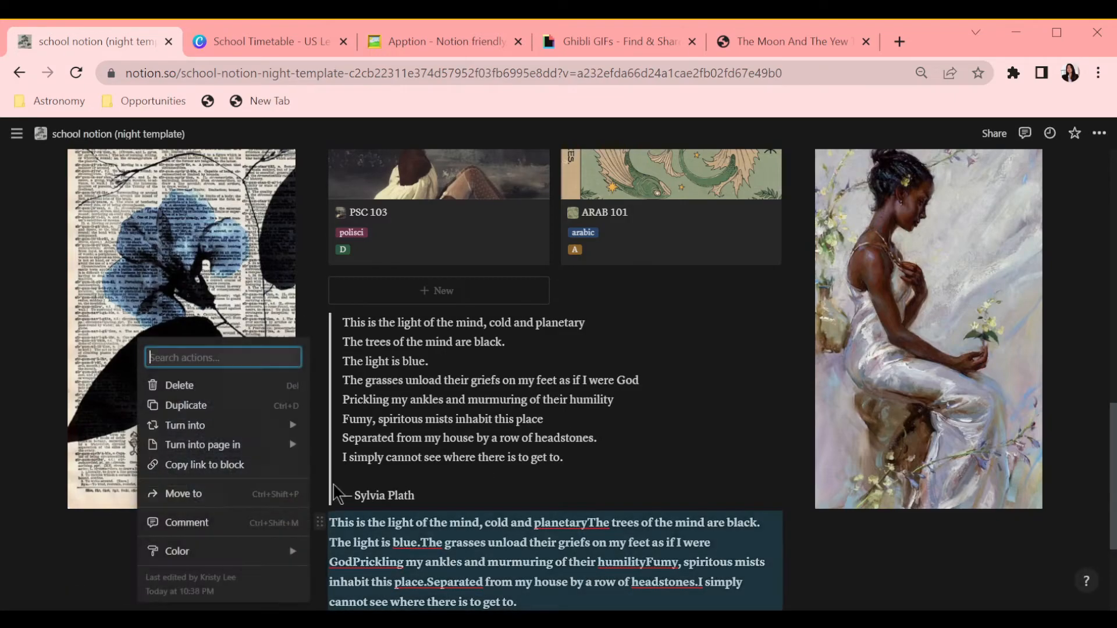
key(Delete)
scroll(599, 440, up, 20)
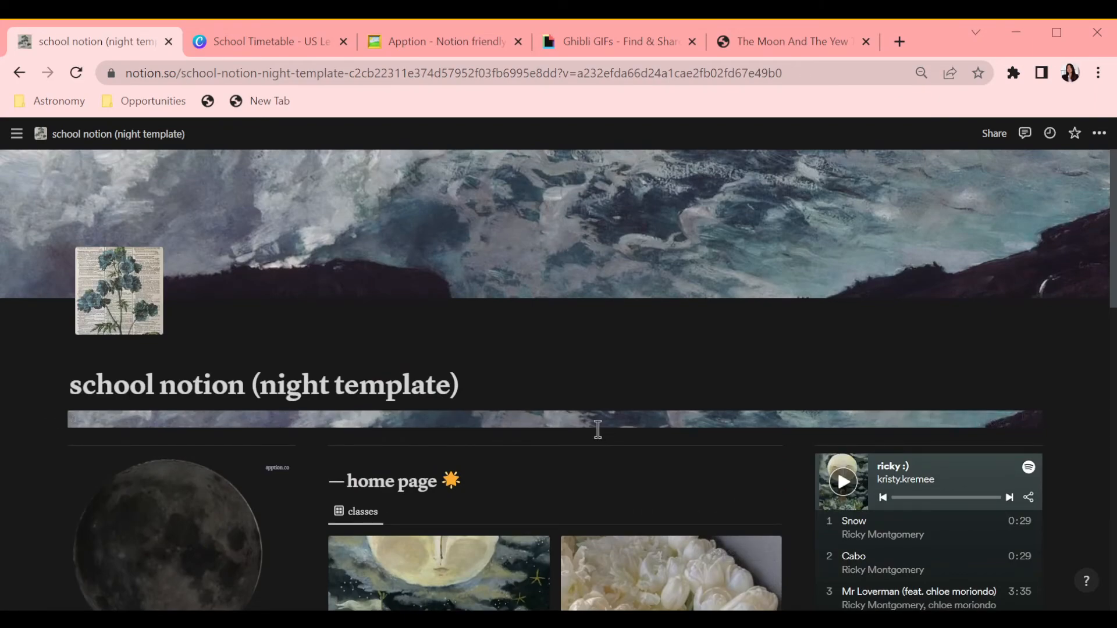
scroll(586, 438, down, 3)
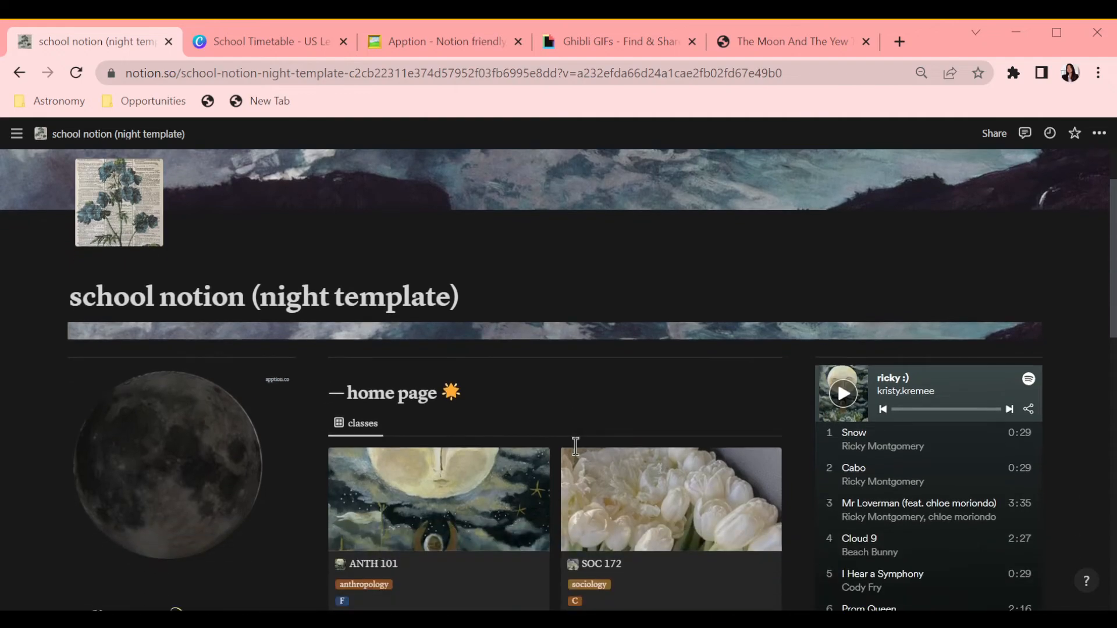
scroll(573, 451, down, 5)
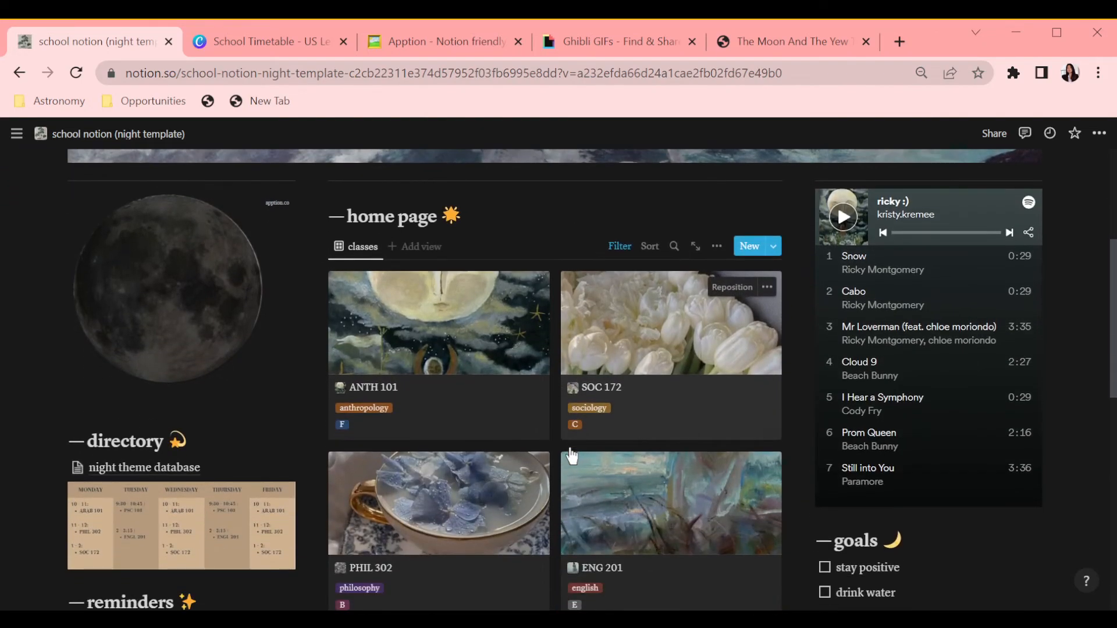
scroll(569, 444, down, 5)
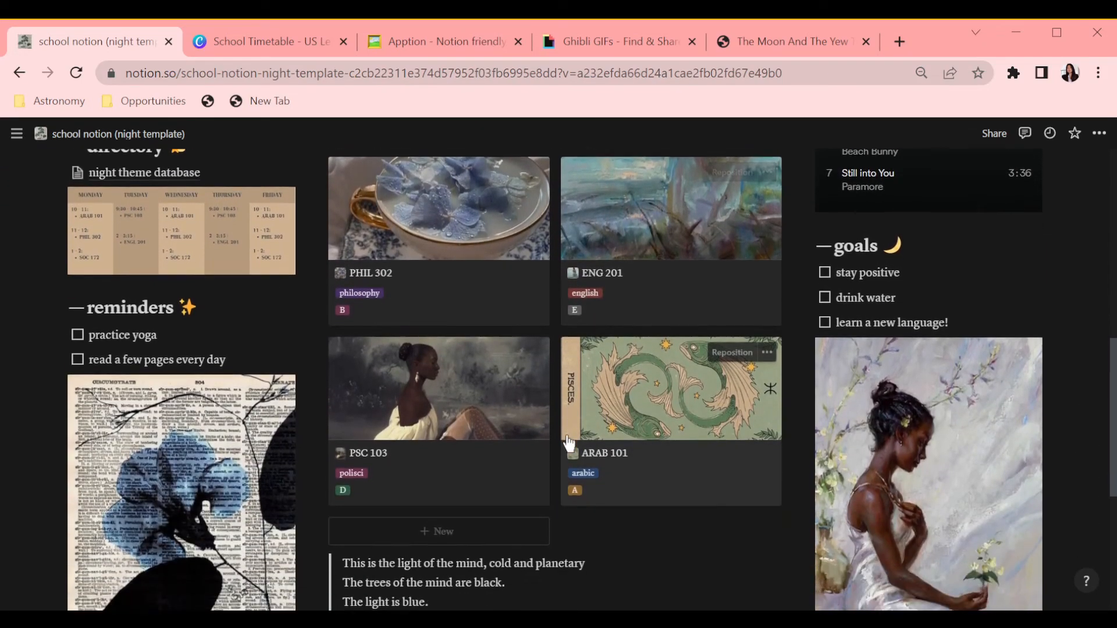
scroll(568, 443, down, 1)
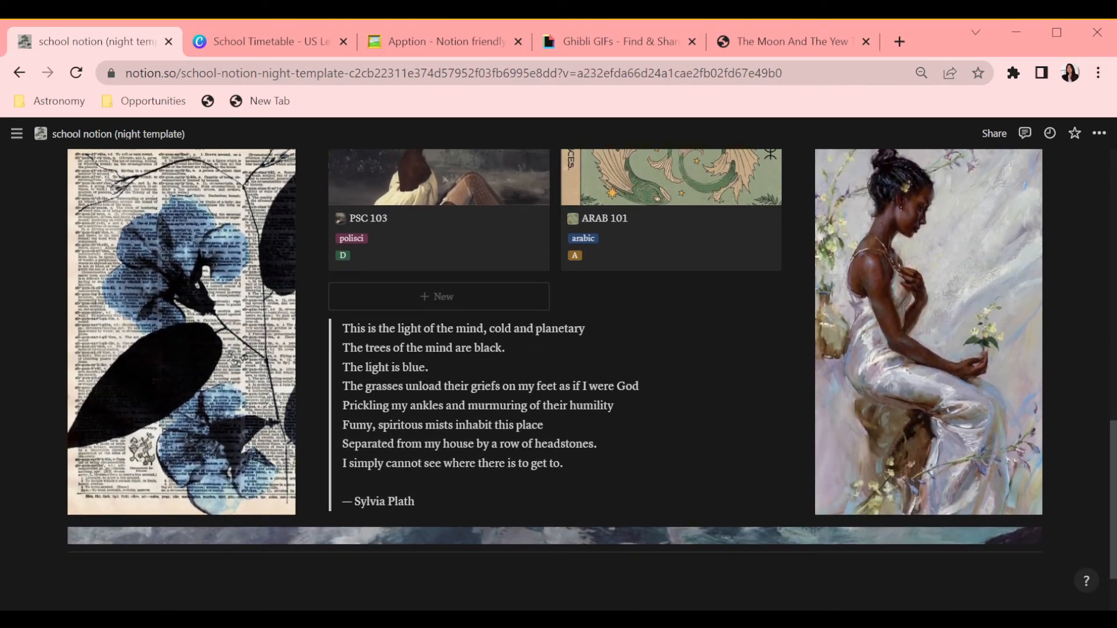
scroll(569, 497, up, 6)
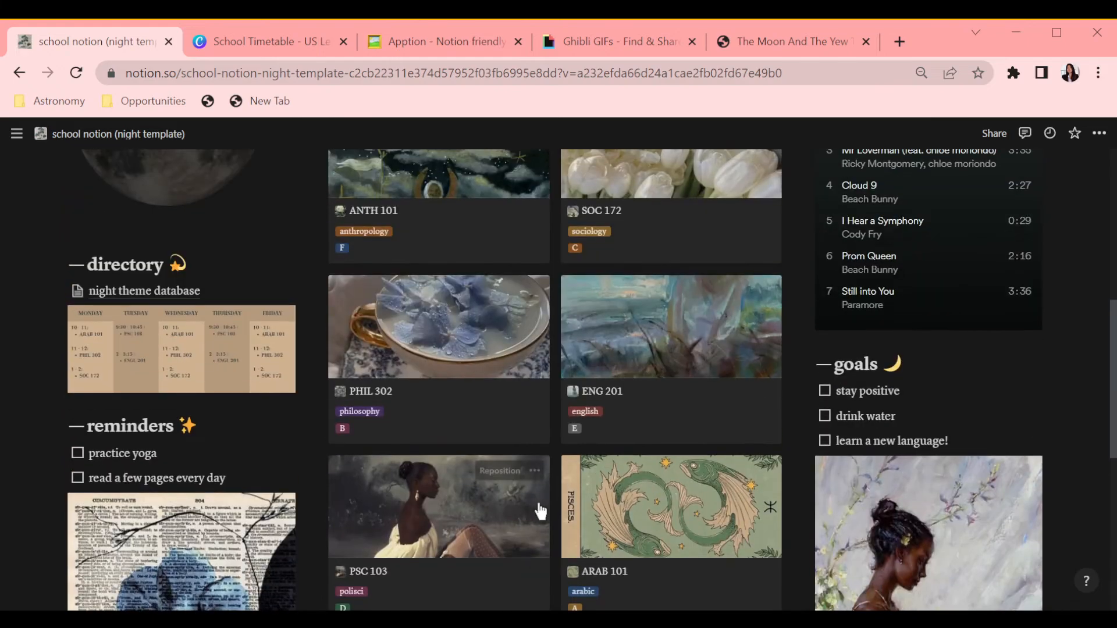
Step: Scroll through the finished dashboard to review its layout from the poem quote up to the page header
scroll(541, 511, up, 2)
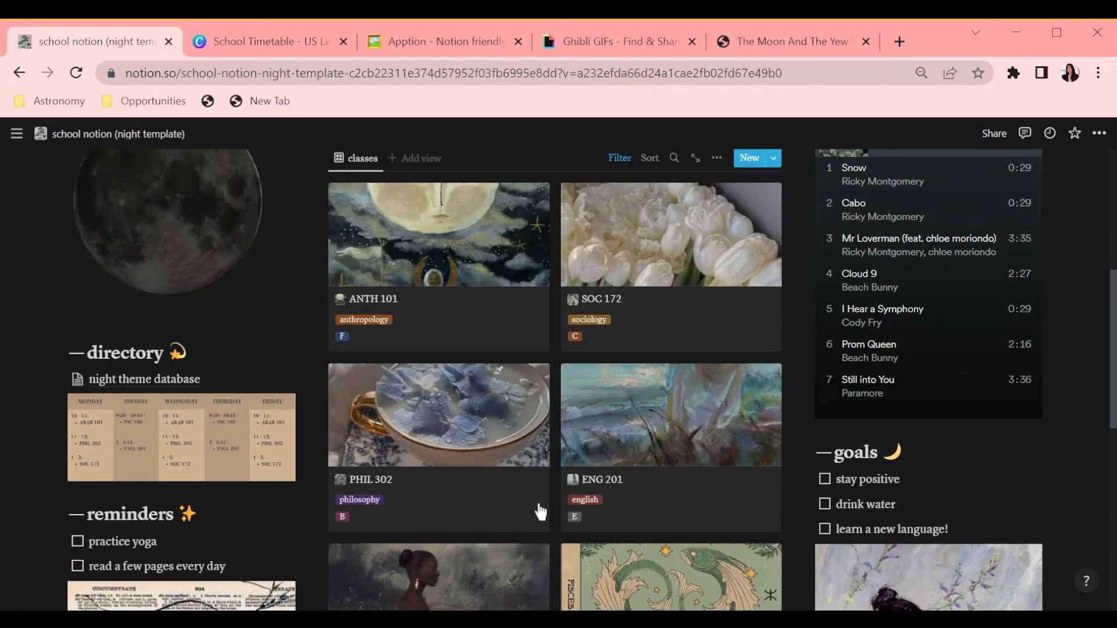
scroll(540, 514, up, 5)
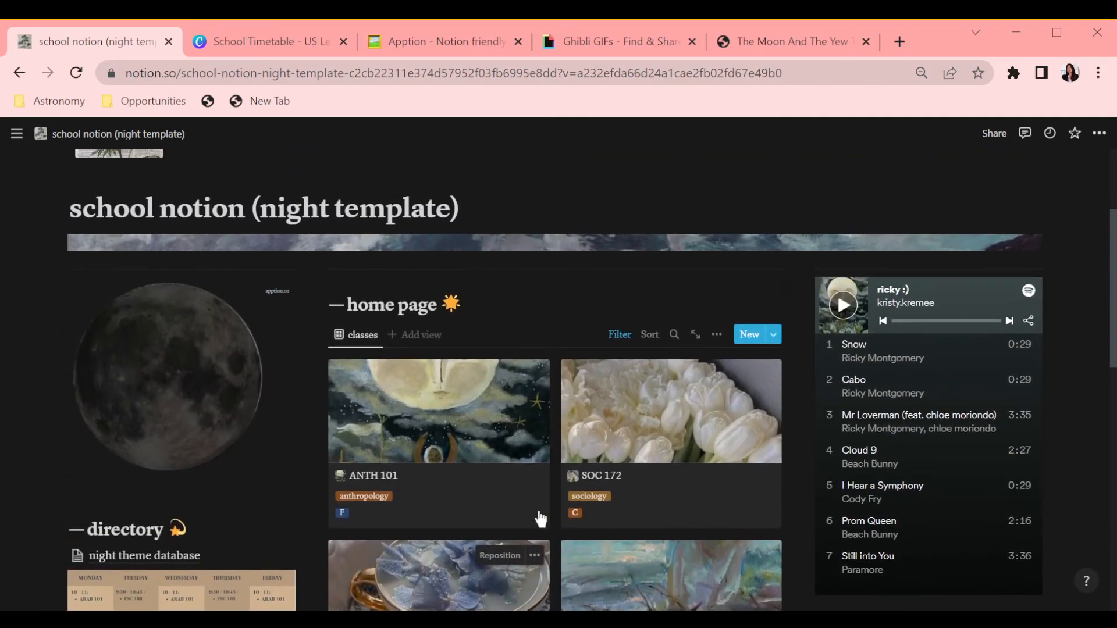
scroll(536, 506, up, 2)
scroll(535, 506, down, 16)
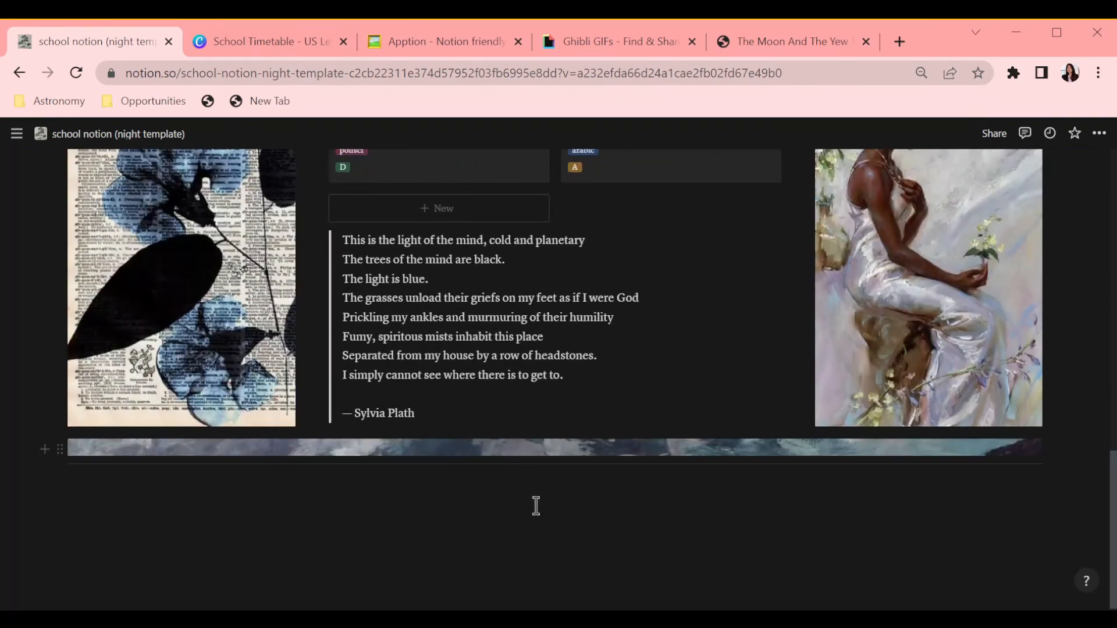
scroll(533, 506, up, 4)
scroll(535, 505, up, 7)
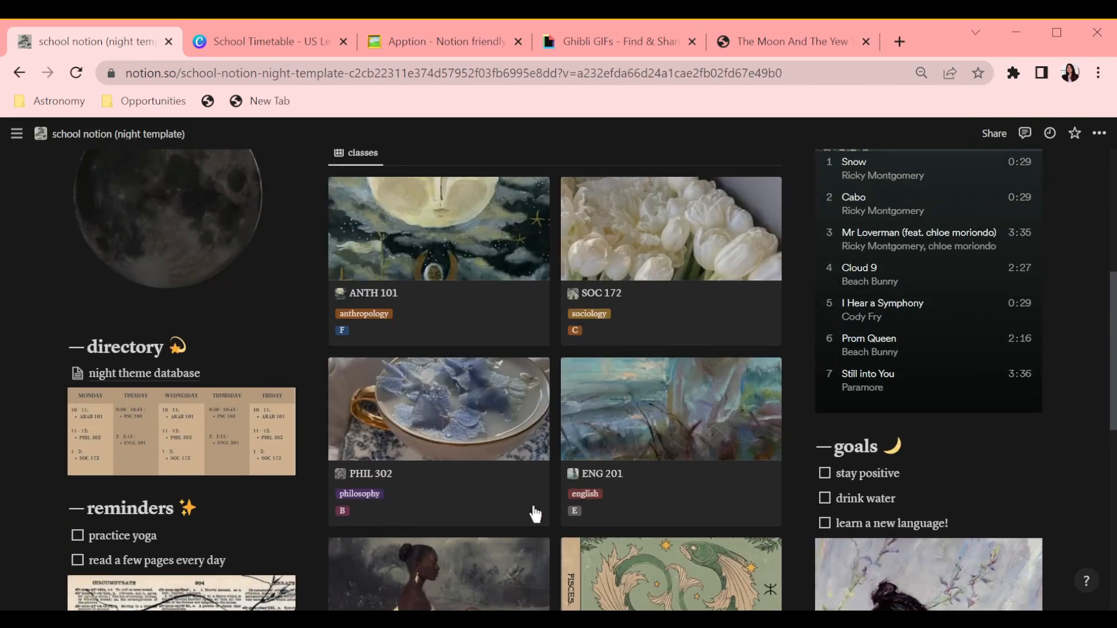
scroll(535, 514, up, 3)
scroll(535, 514, down, 5)
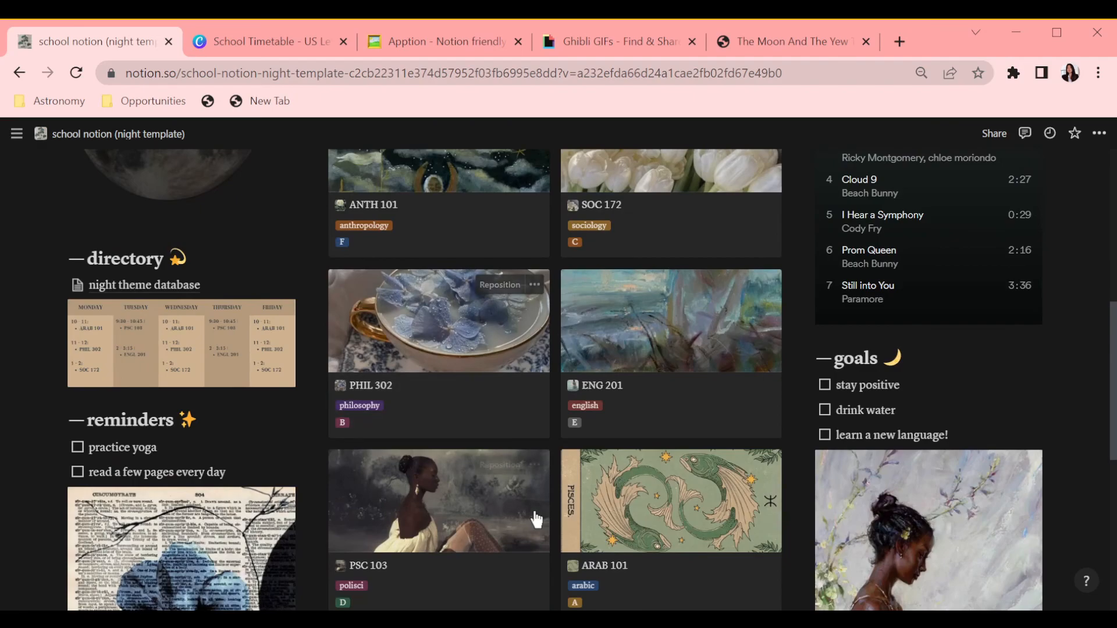
scroll(536, 520, up, 8)
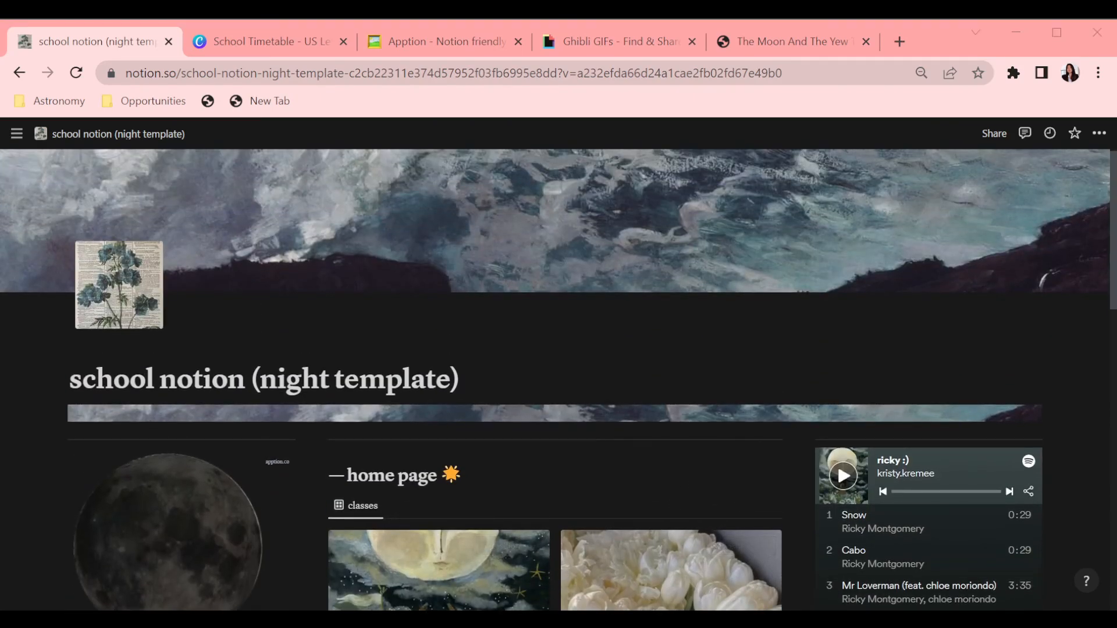